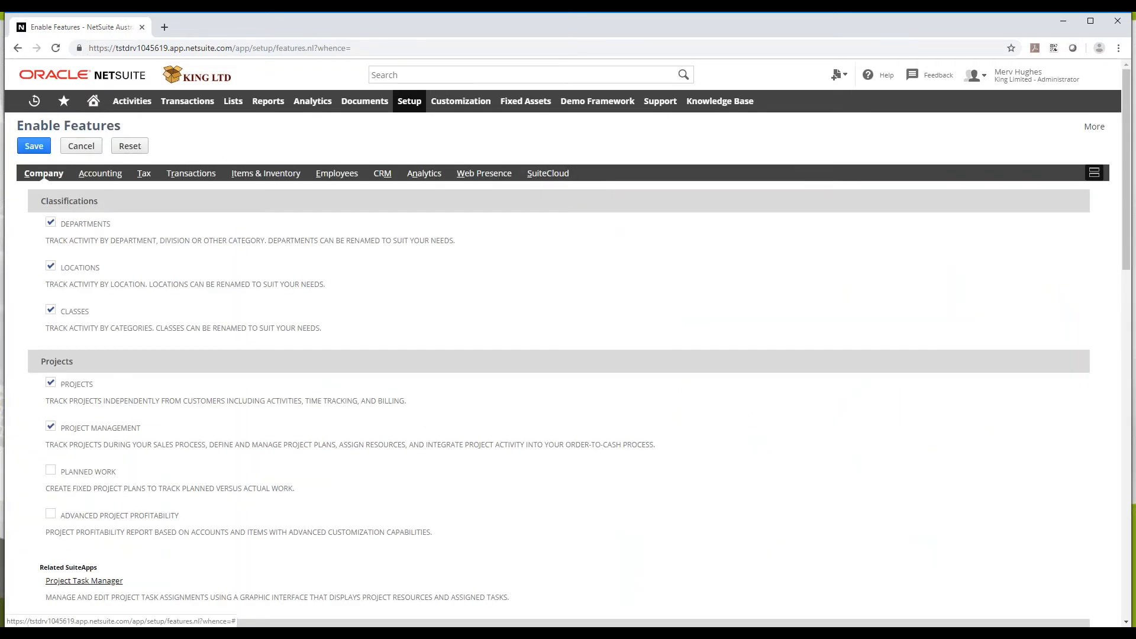
Review the checked CRM features, including lead conversion and online forms, and save the settings
left_click(381, 173)
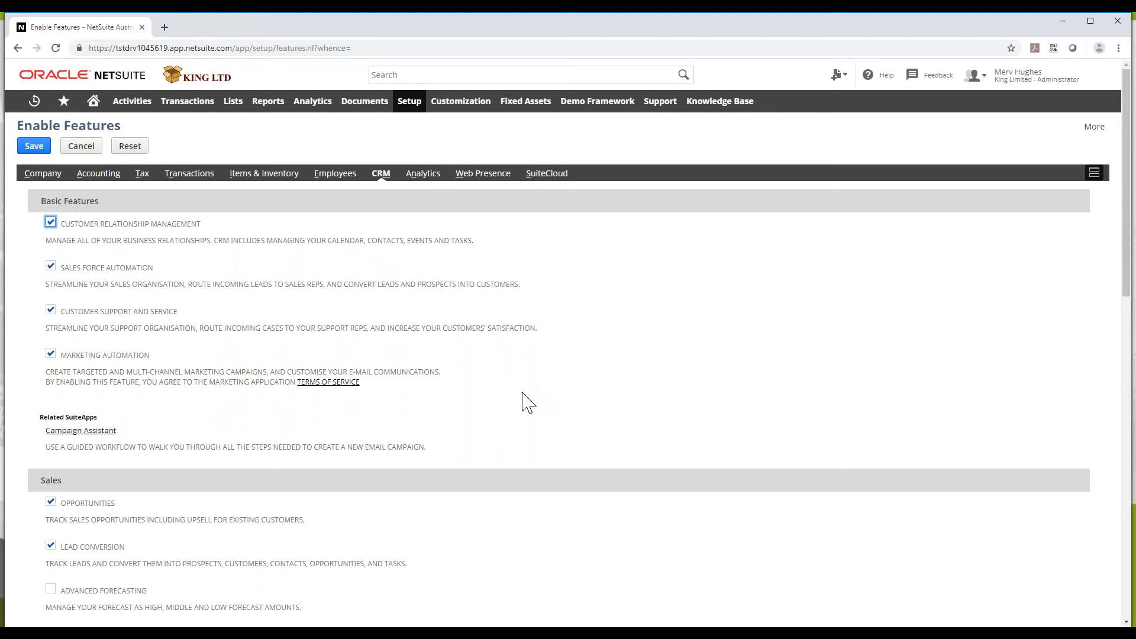
scroll(523, 408, "down", 4)
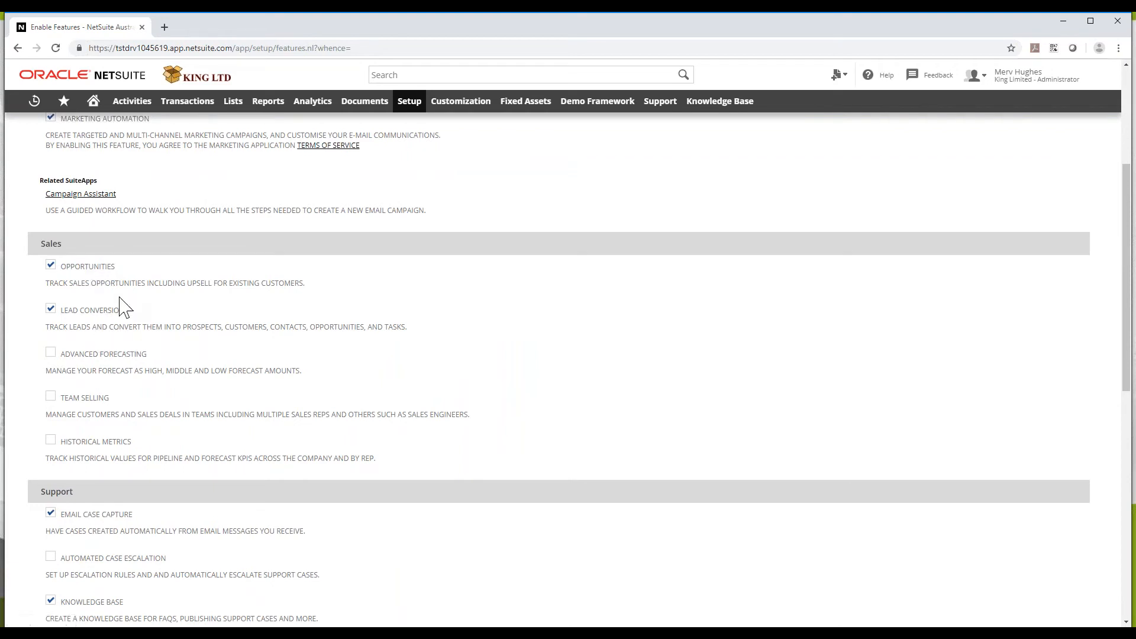
scroll(125, 308, "down", 5)
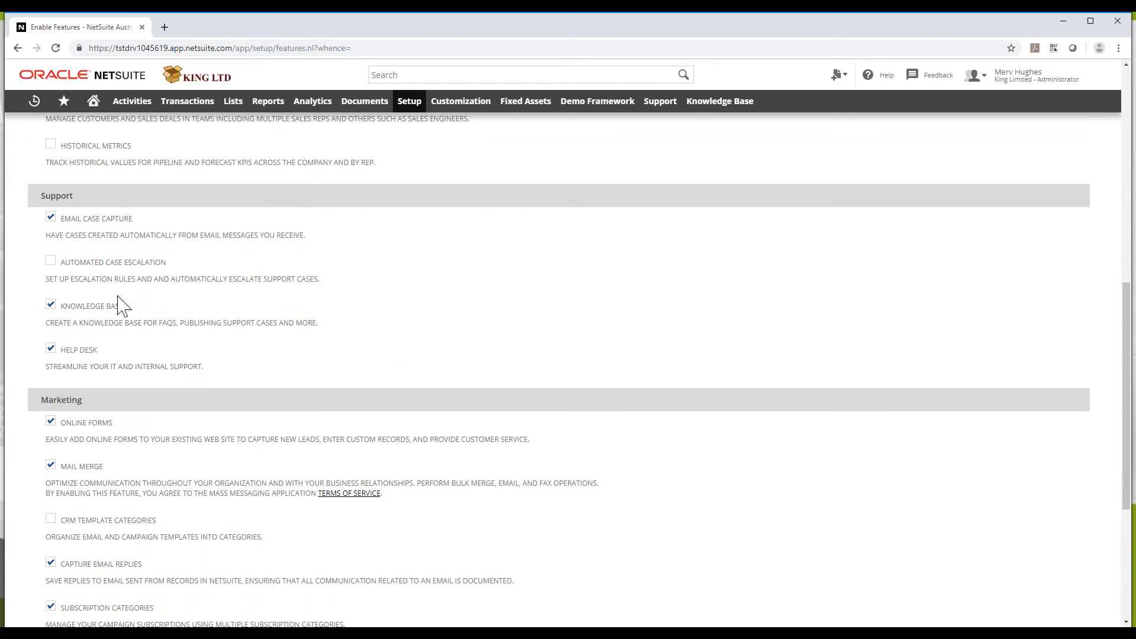
scroll(120, 306, "down", 2)
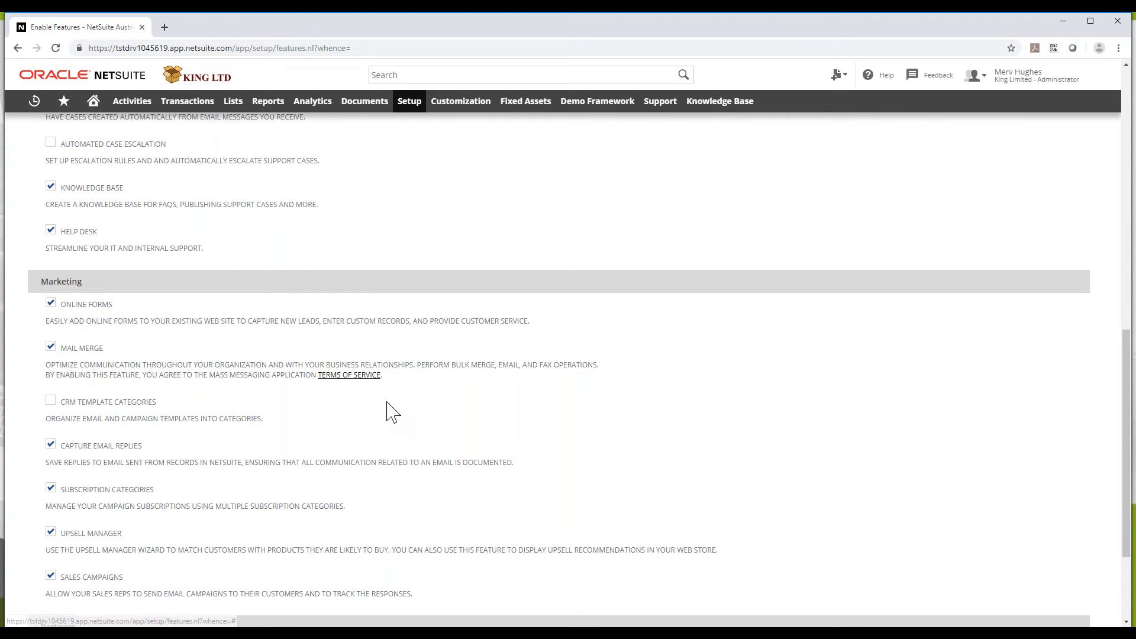
scroll(423, 447, "up", 10)
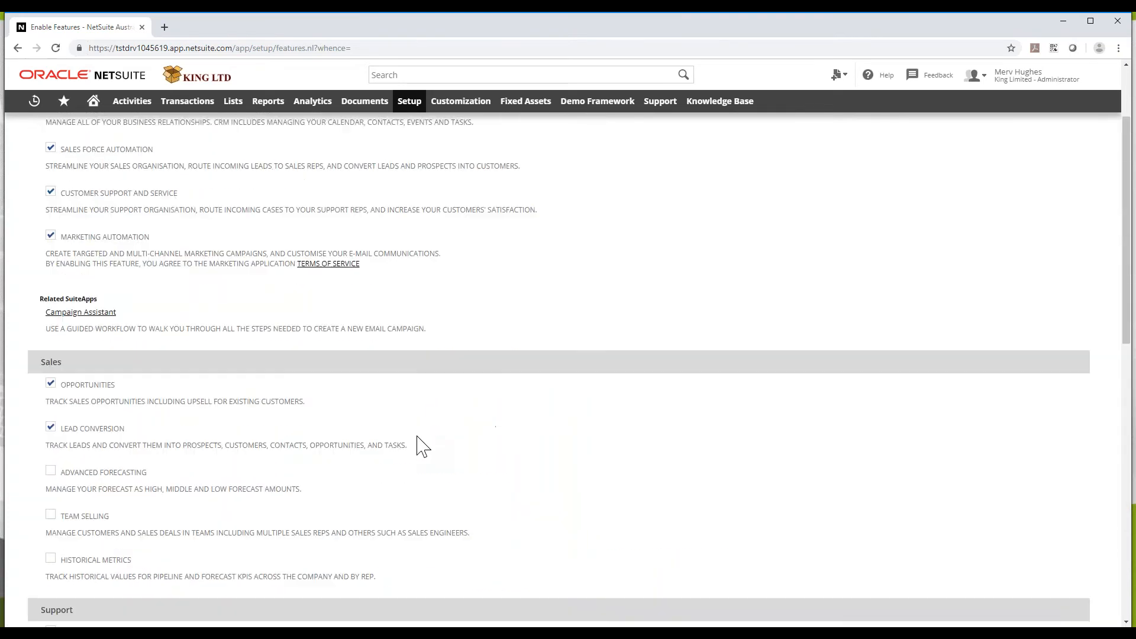
left_click(28, 151)
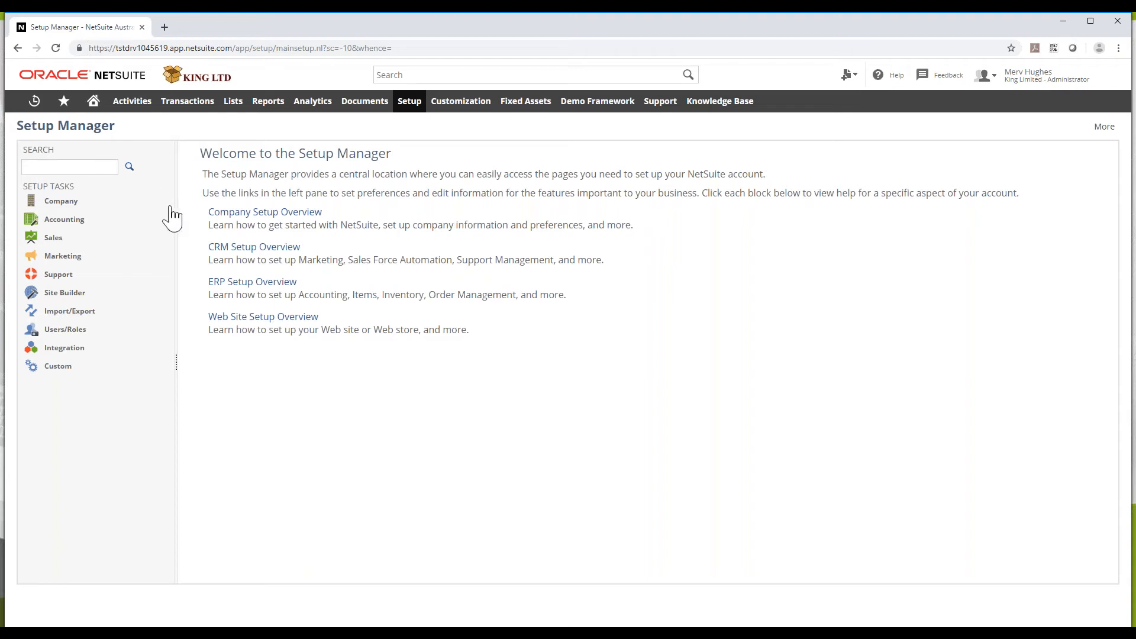
Search for the Account Manager employee and open their record in a new tab
left_click(409, 76)
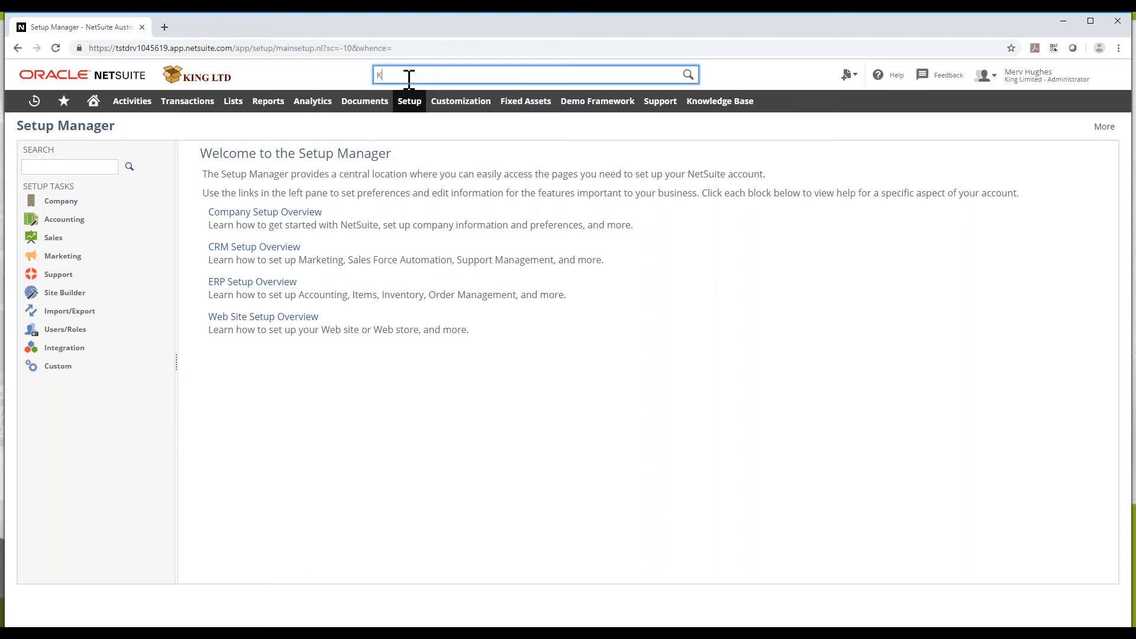
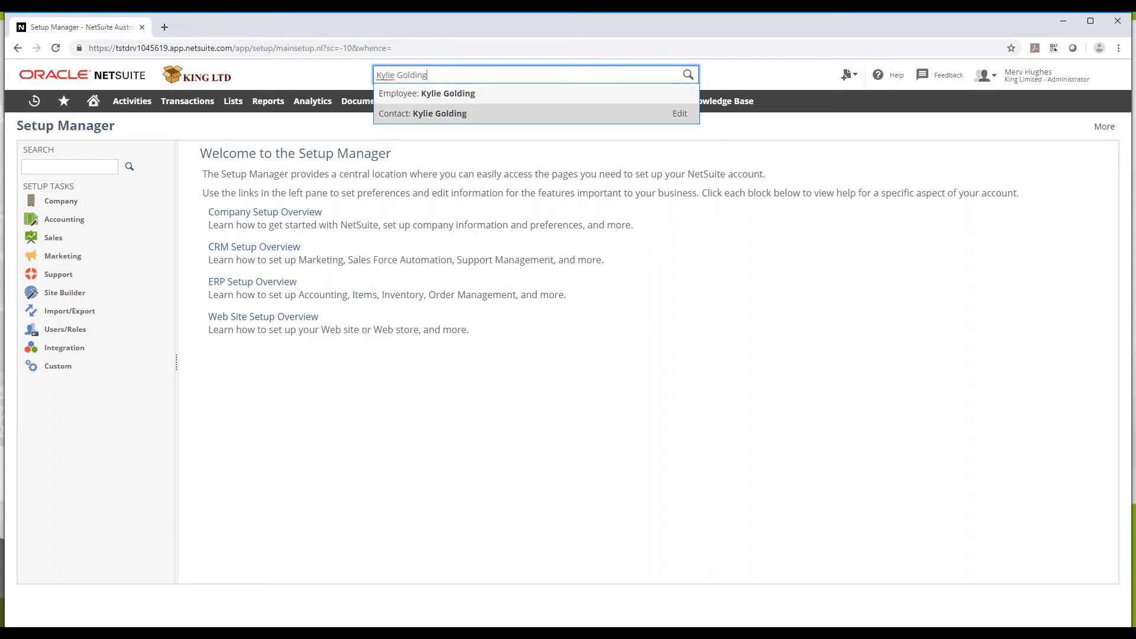
middle_click(456, 96)
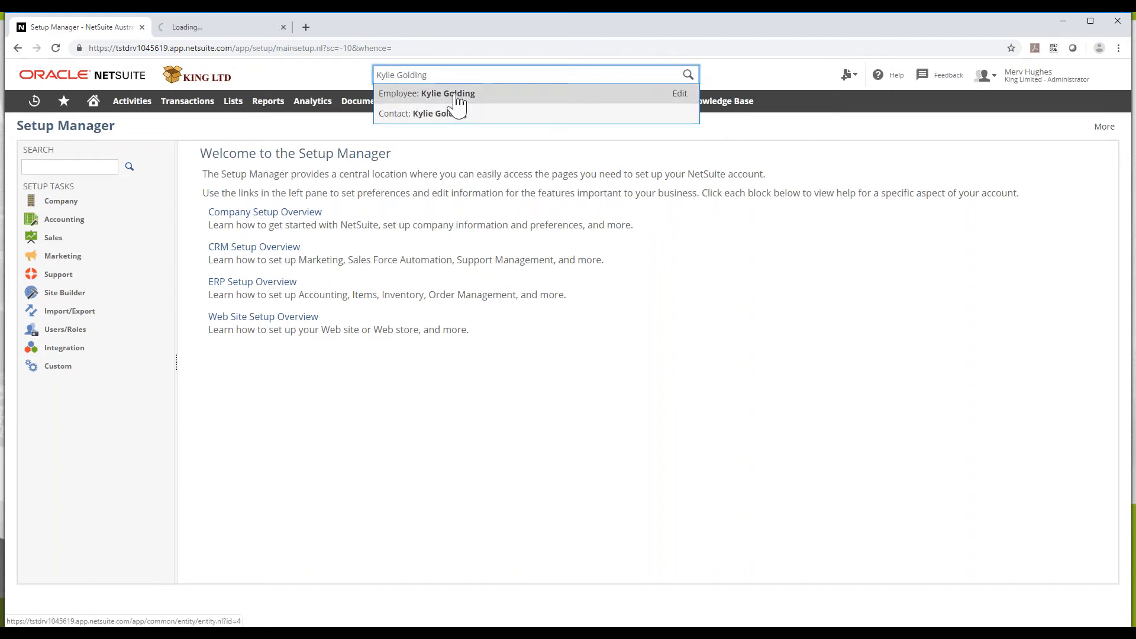
Open the full Employees list showing all 24 employee records
mouse_move(234, 101)
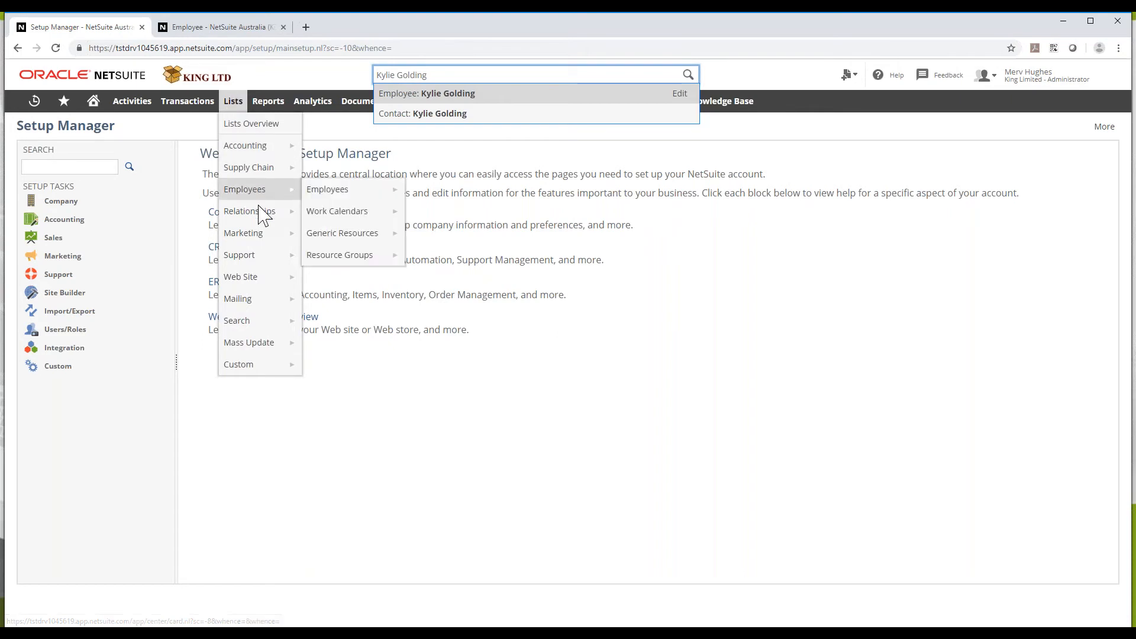
mouse_move(260, 189)
left_click(324, 193)
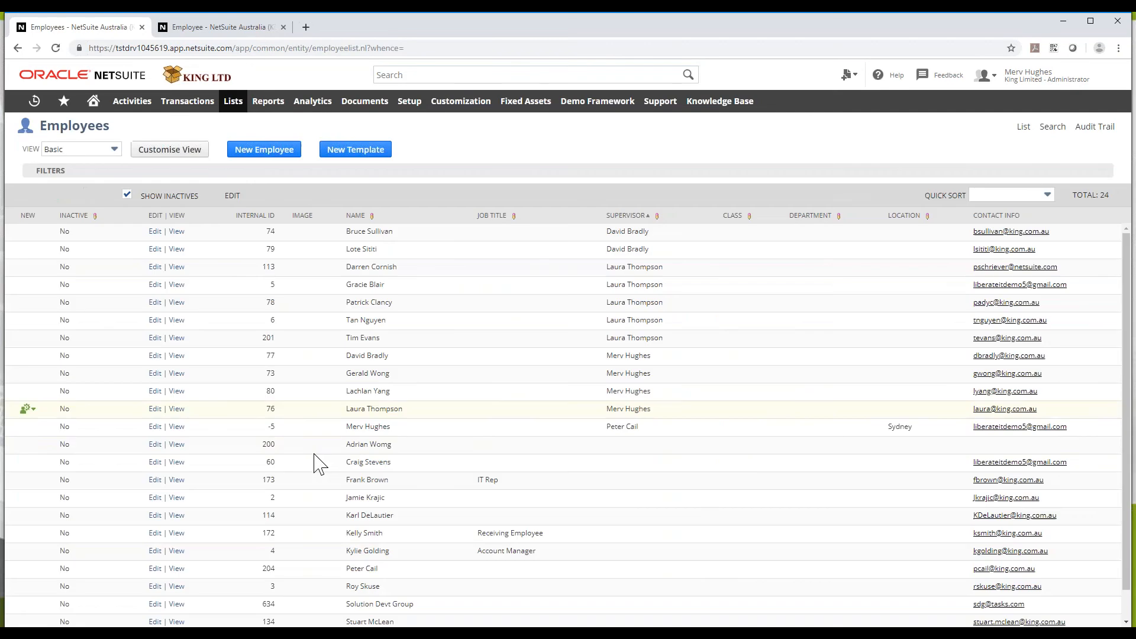
Tick Sales Rep on the Account Manager's Human Resources subtab and save the employee record
left_click(221, 29)
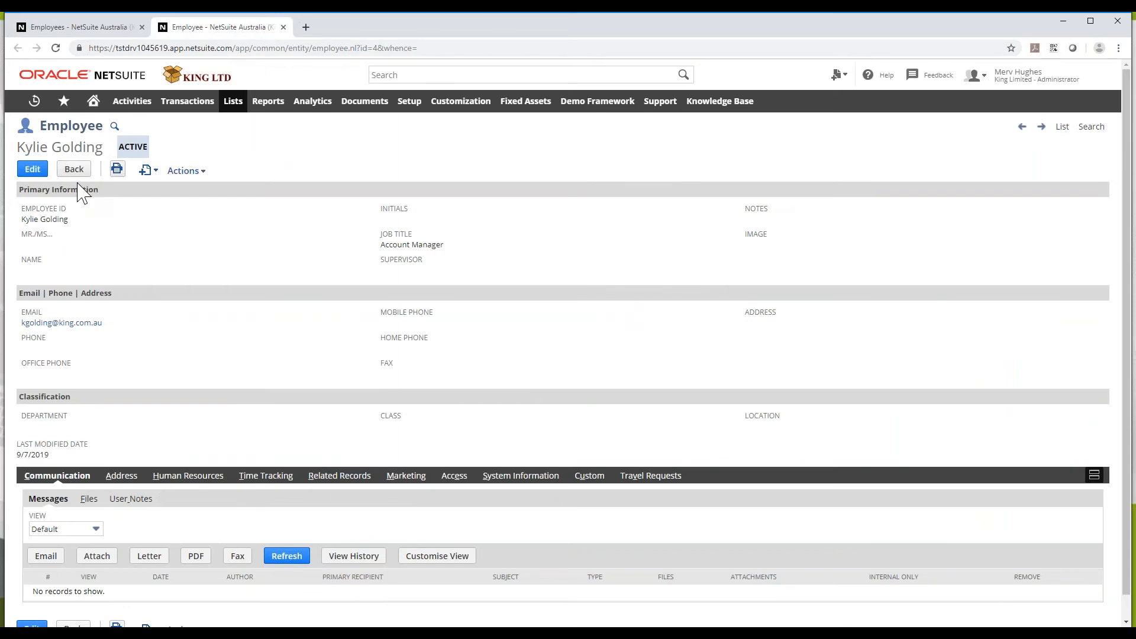
left_click(36, 173)
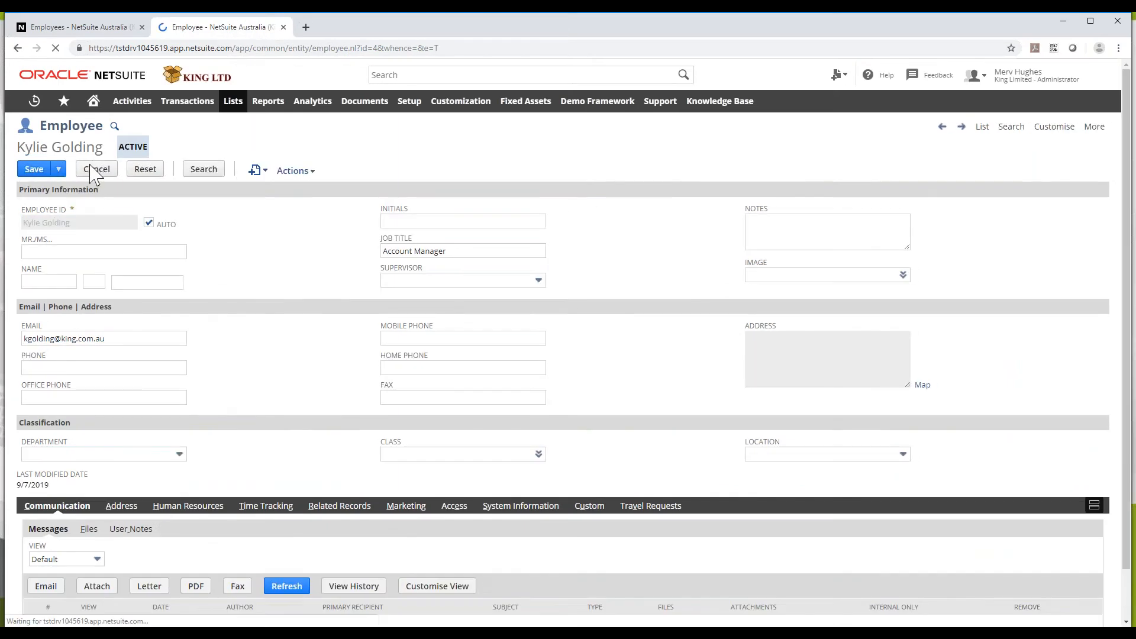
left_click(188, 506)
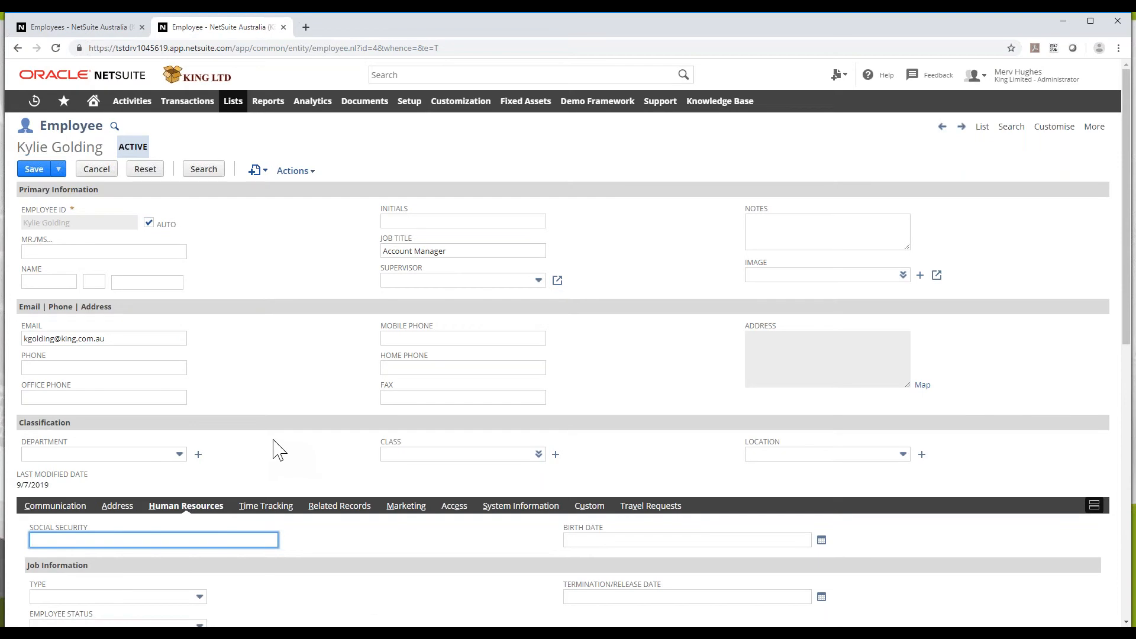
scroll(278, 450, "down", 5)
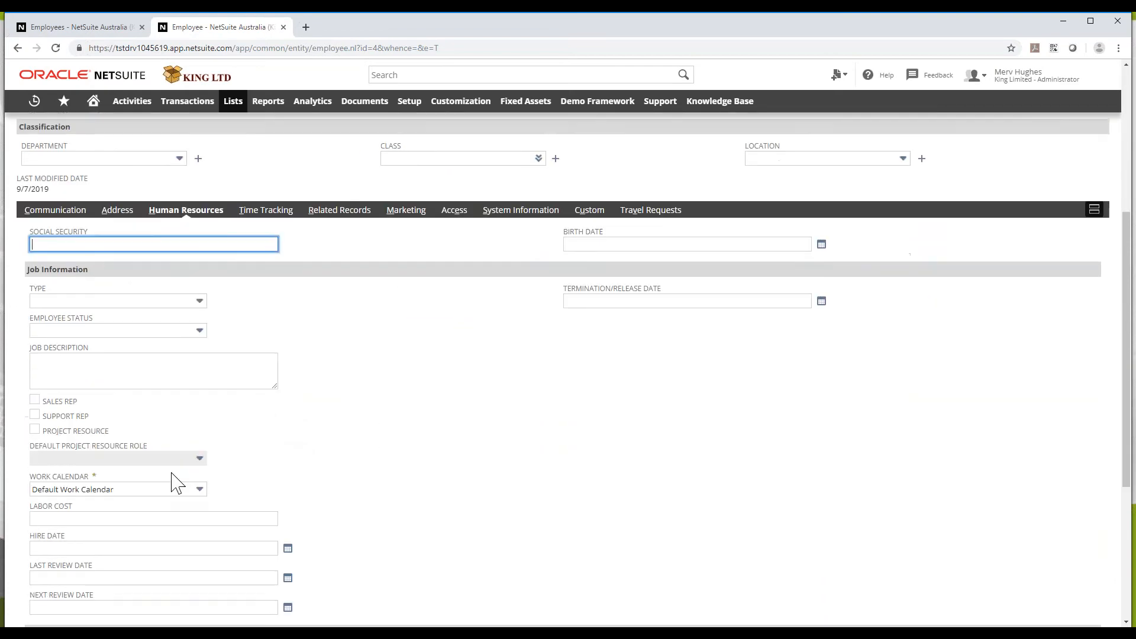
left_click(34, 399)
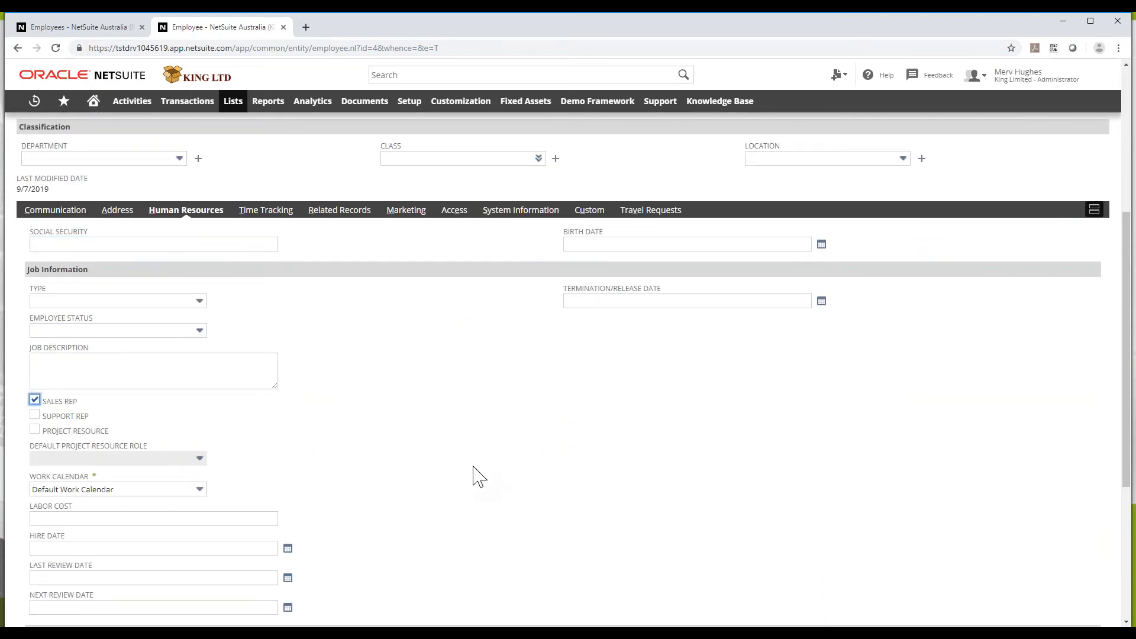
scroll(473, 475, "up", 5)
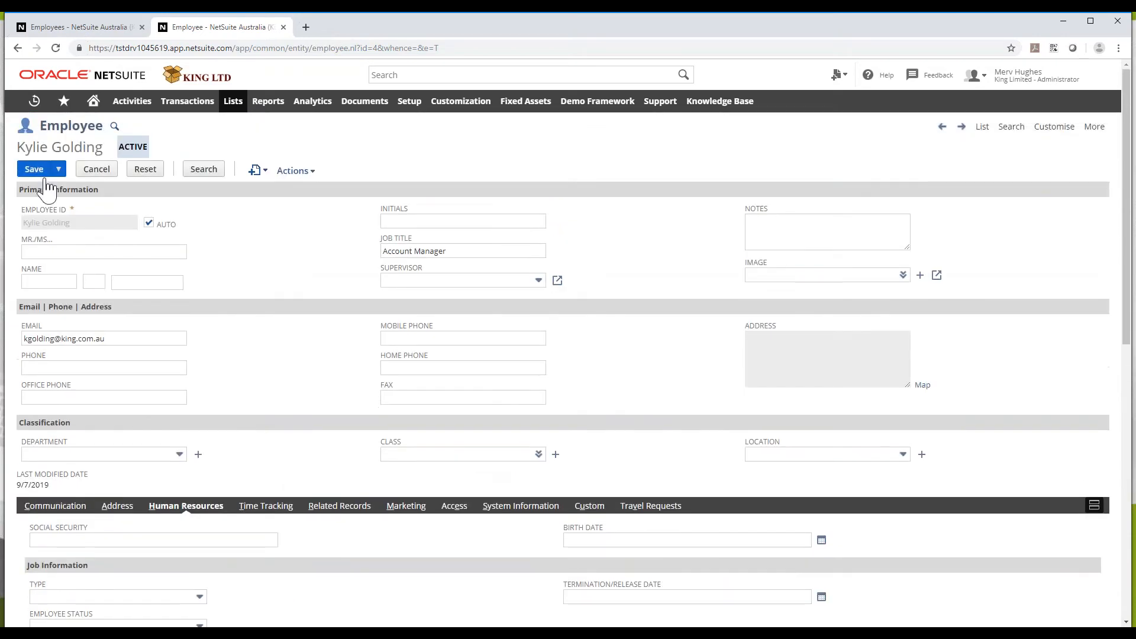
left_click(38, 171)
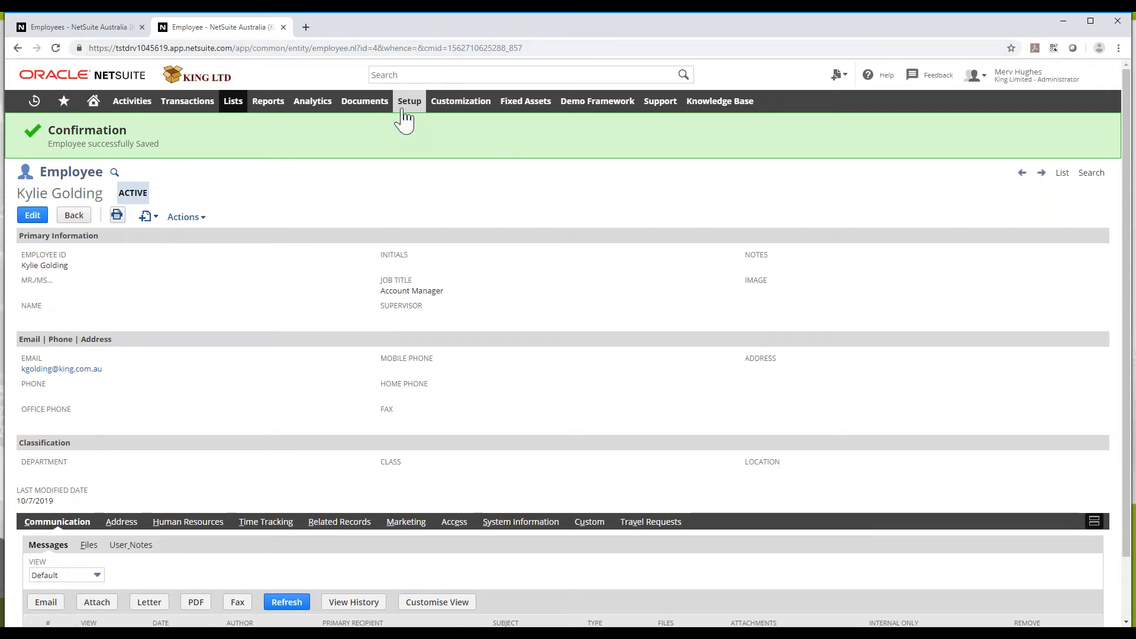
Open the Customer Status List via Setup > Sales and select the New lead status
mouse_move(408, 104)
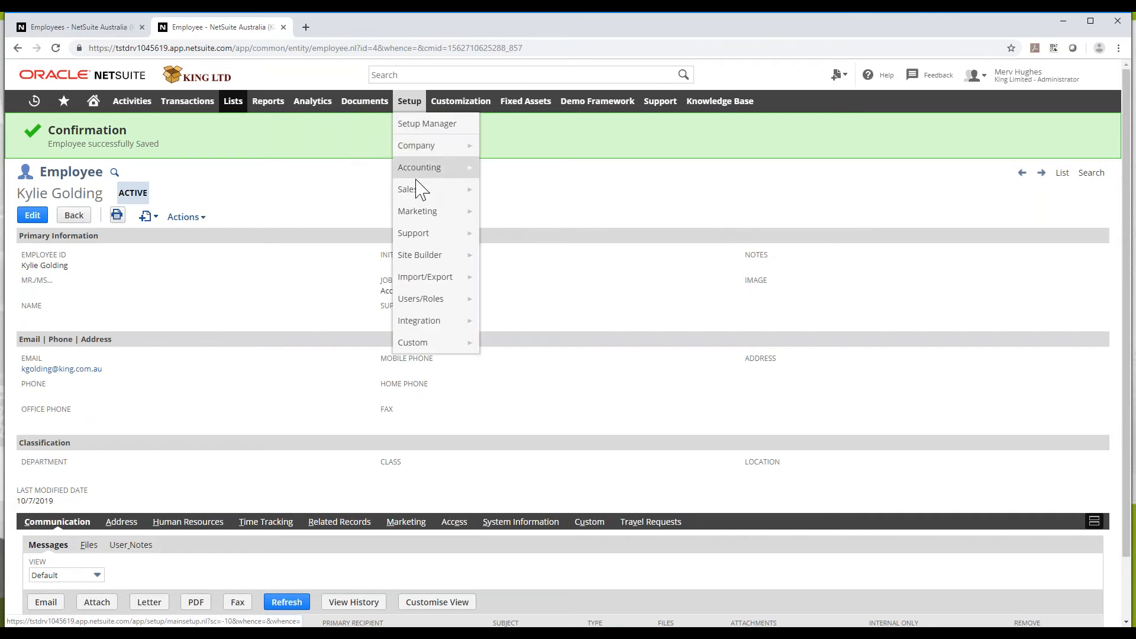
mouse_move(426, 194)
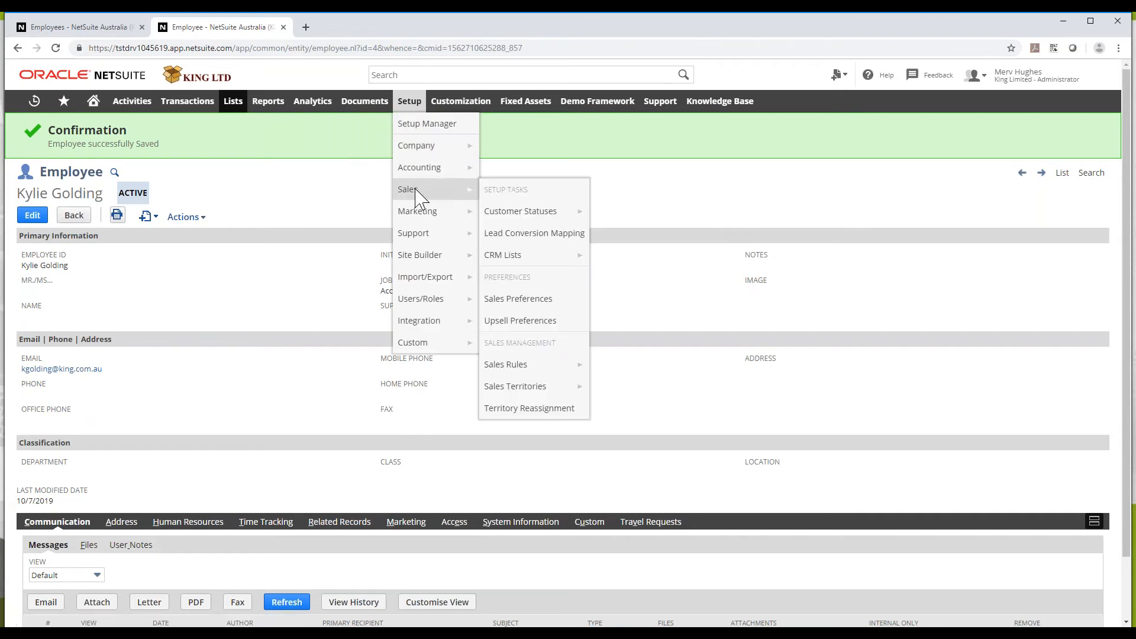
left_click(517, 220)
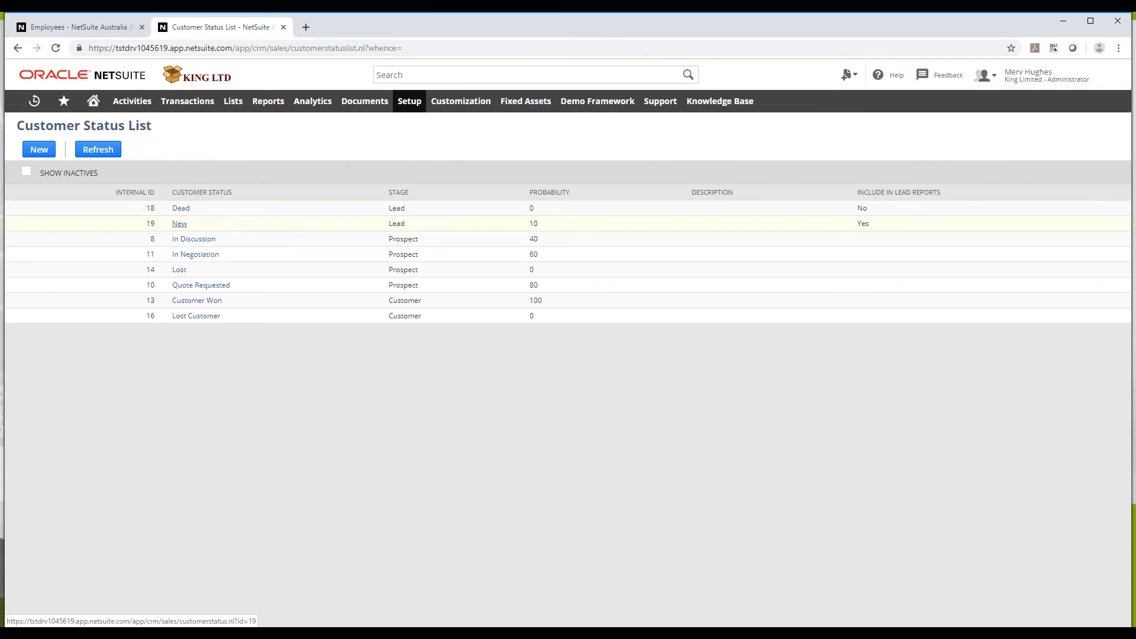
left_click(179, 224)
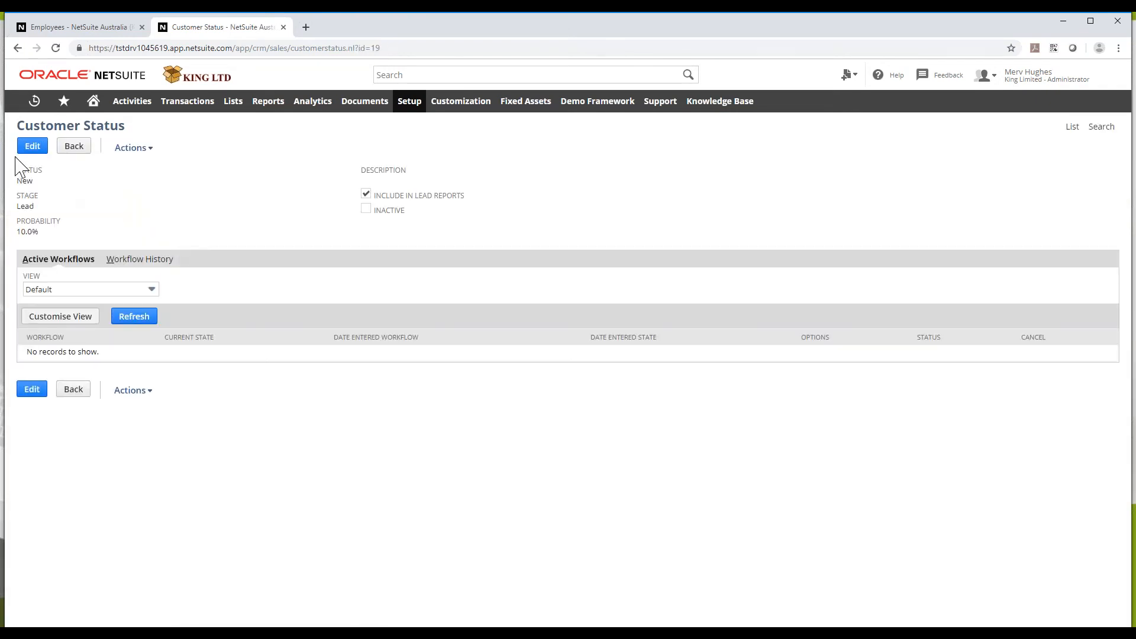
Rename the New status to 'New First Contact Made', save it, and start another customer status
left_click(31, 146)
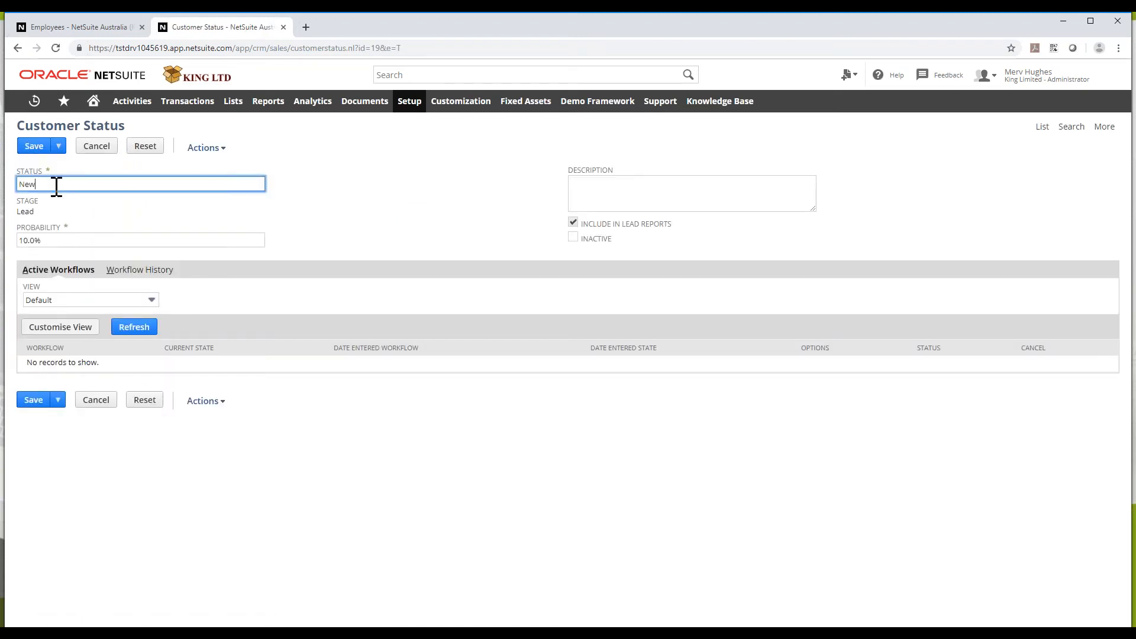
type("First Contact Made")
left_click(35, 146)
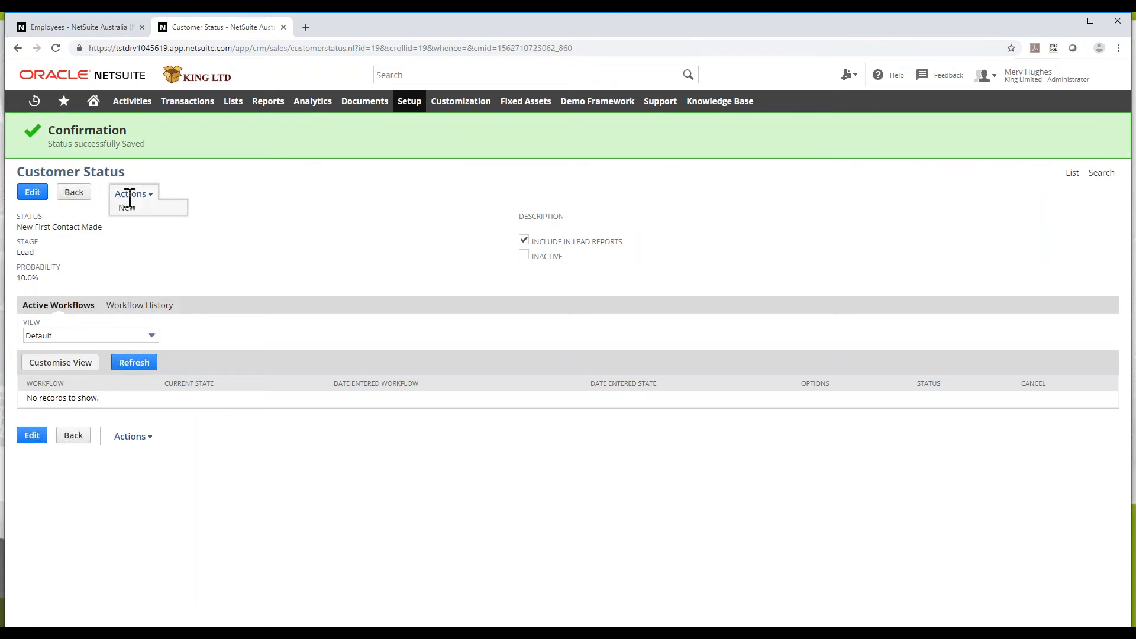
left_click(133, 212)
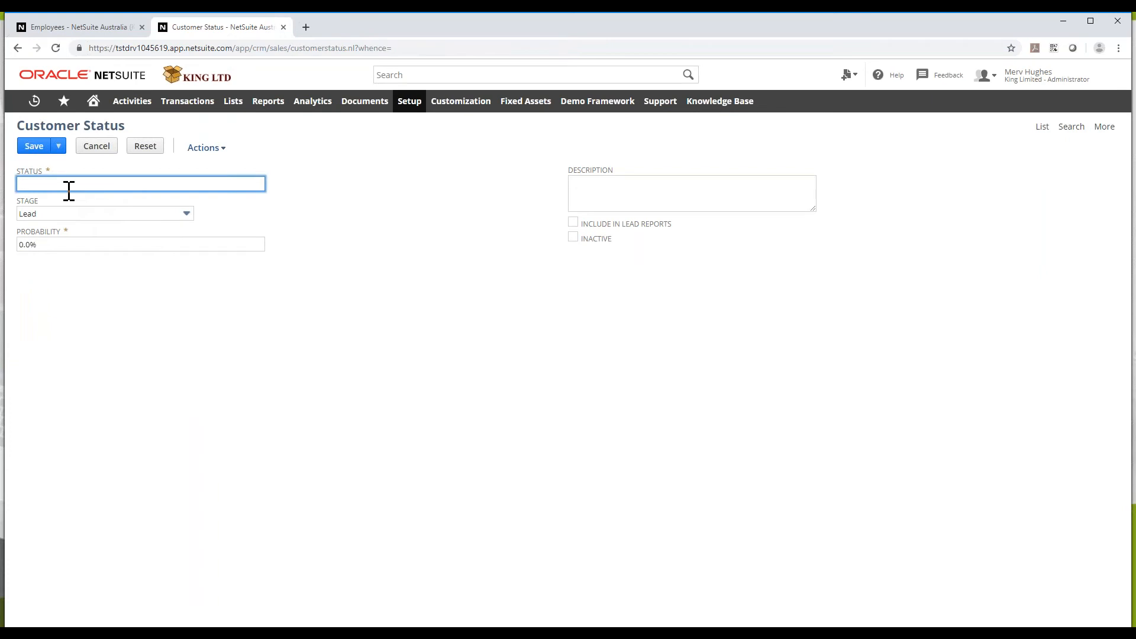
Save a Lead-stage status named 'New No Contact Made' with 0.0% probability
type("New")
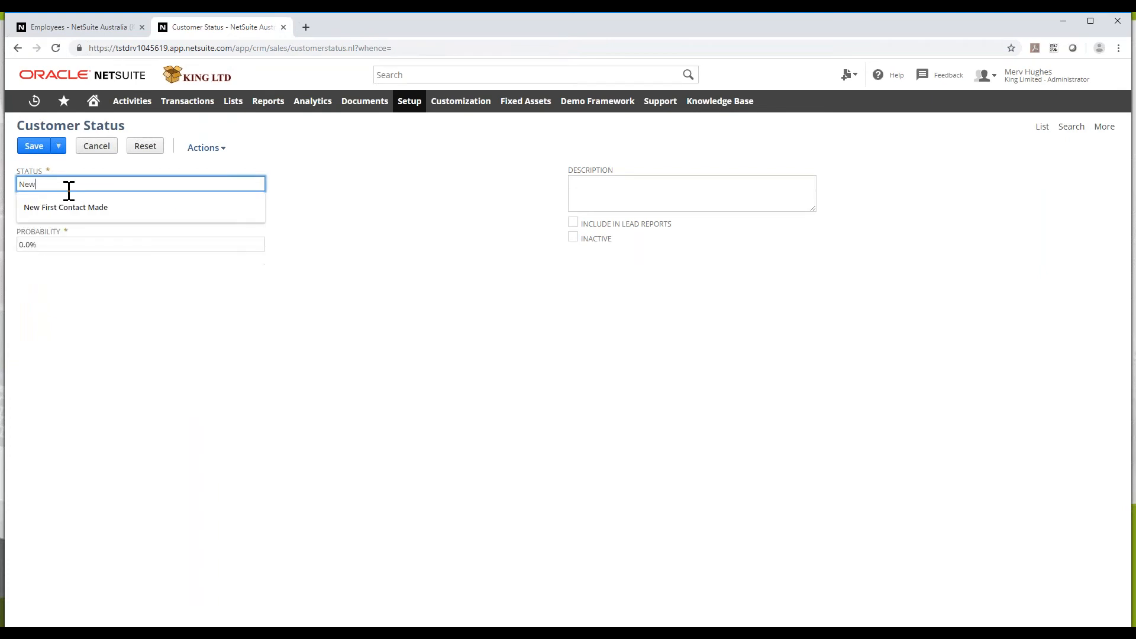
type(" No Contact Made")
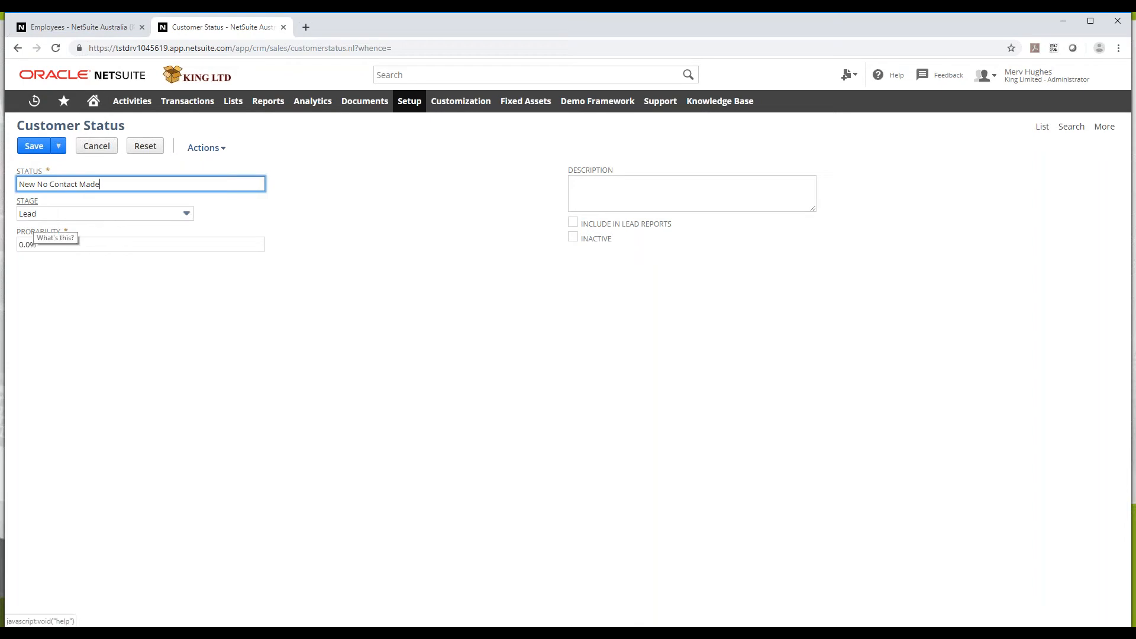
left_click(56, 214)
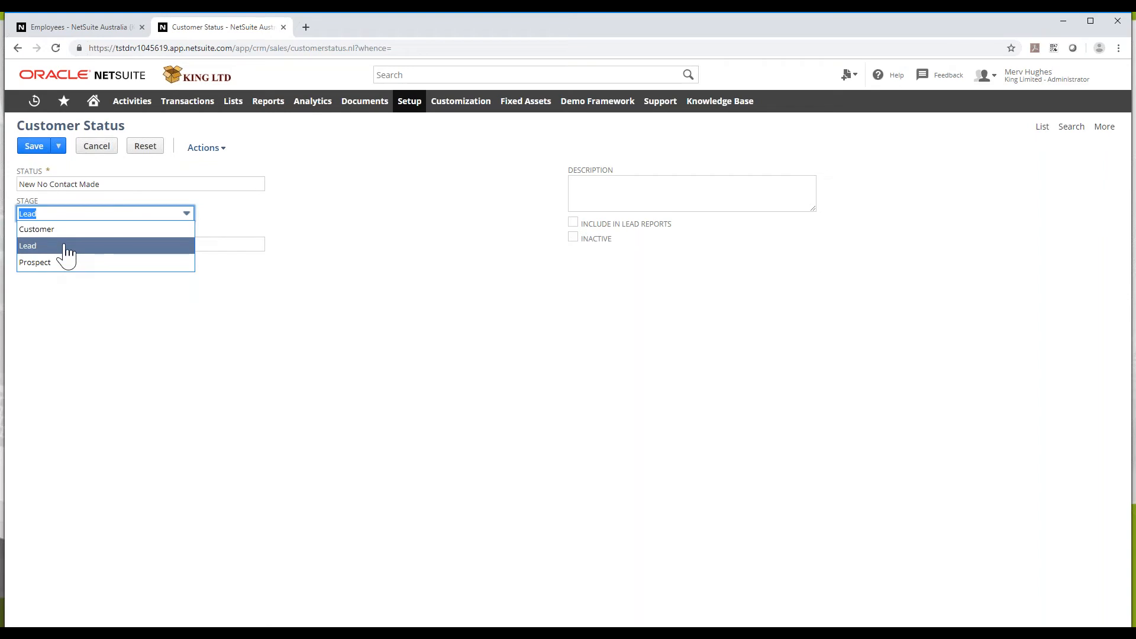
left_click(65, 246)
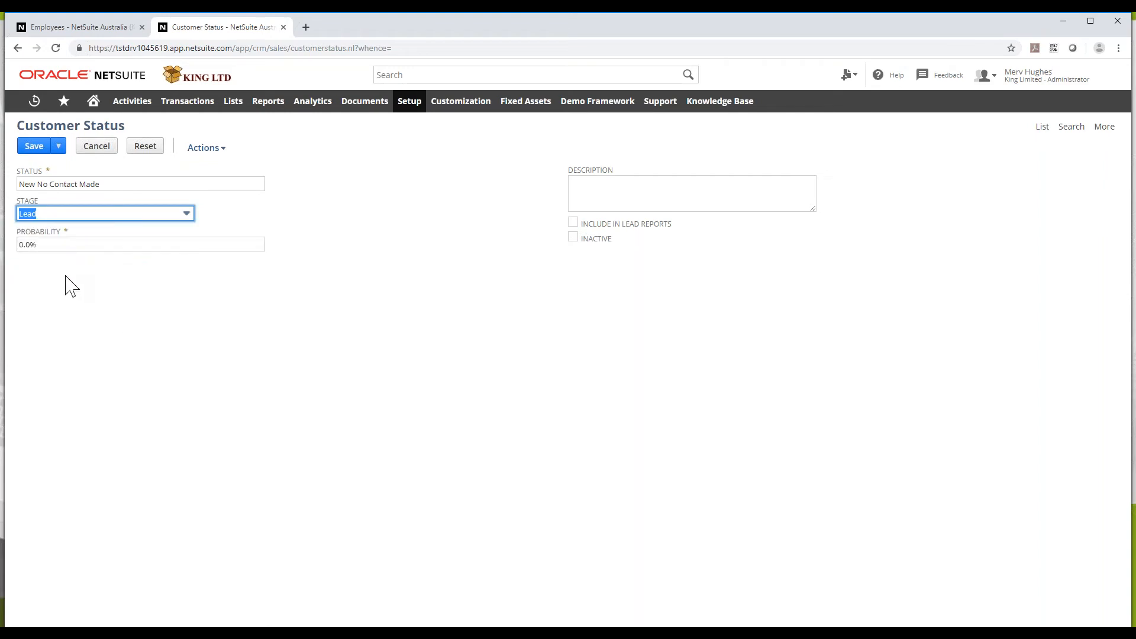
left_click(35, 152)
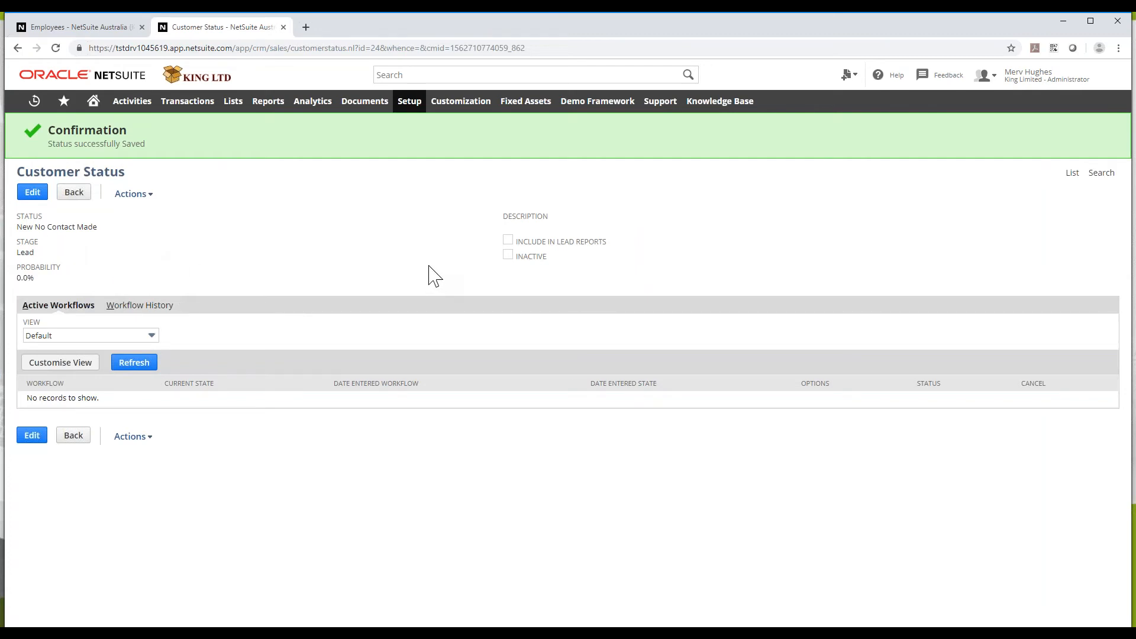
mouse_move(407, 103)
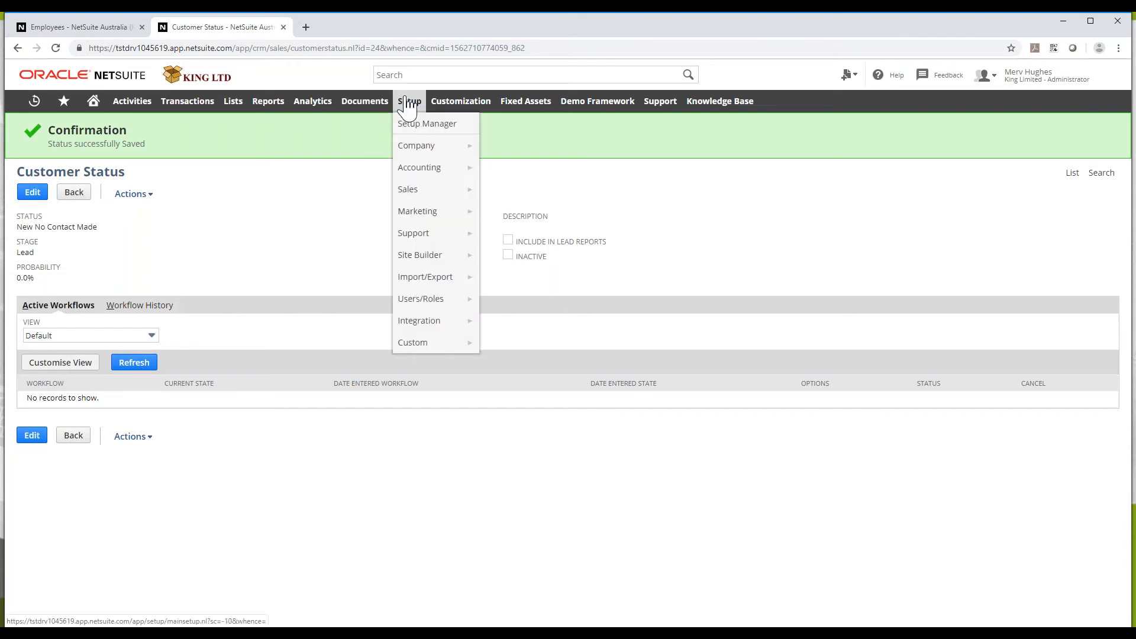
Go to Setup > Sales > Sales Preferences
mouse_move(426, 194)
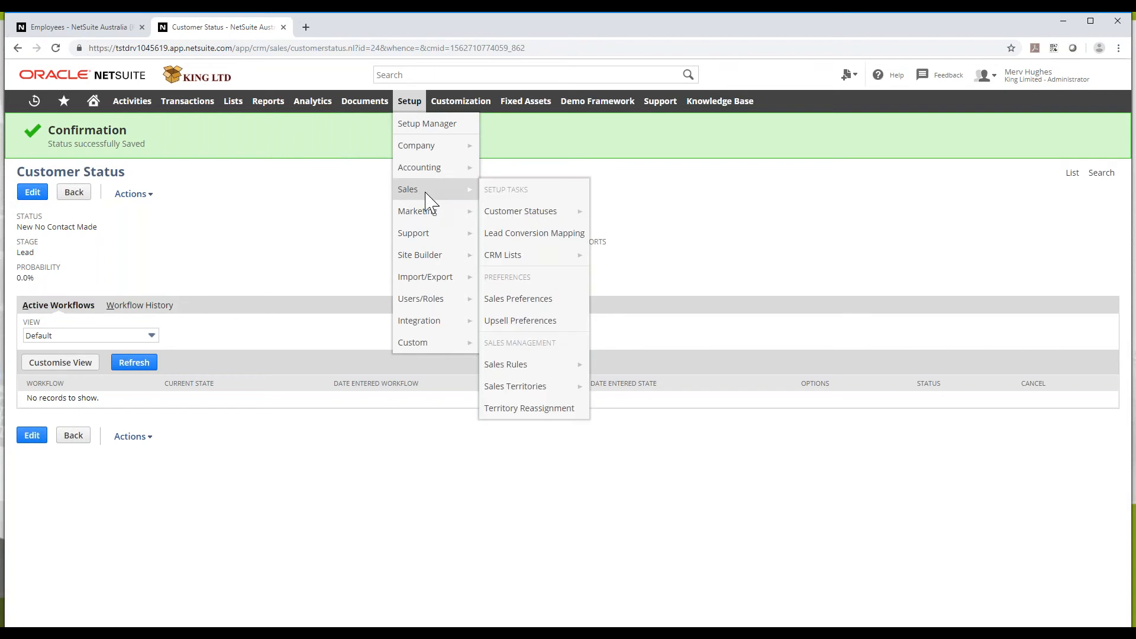
left_click(500, 307)
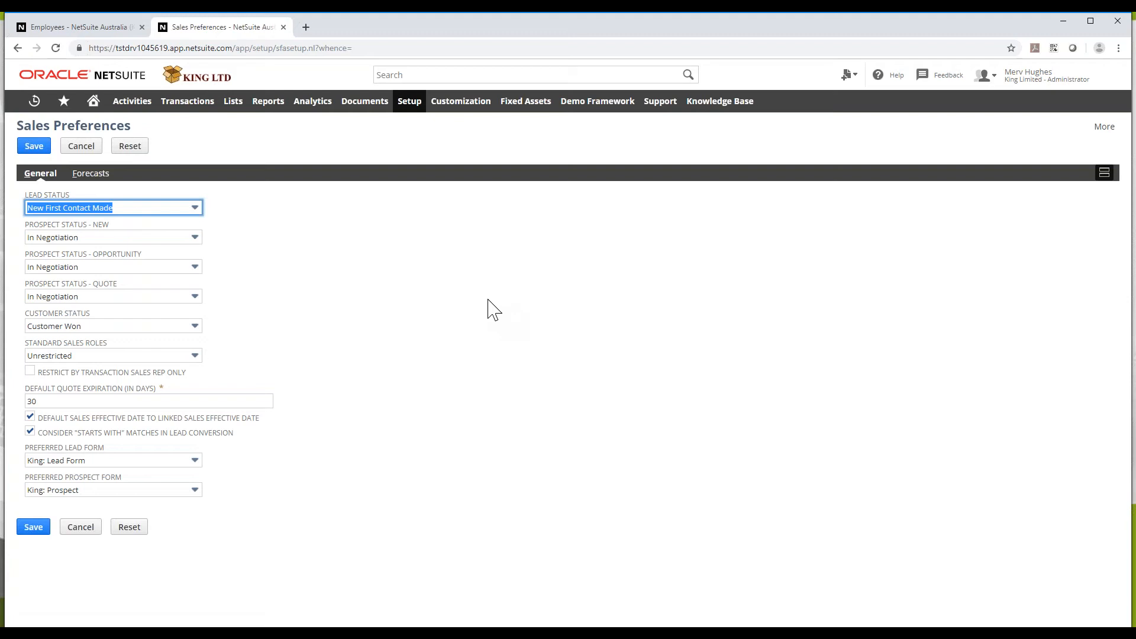
Set lead status New No Contact Made, prospects In Discussion, In Negotiation, and Quote Requested
left_click(51, 212)
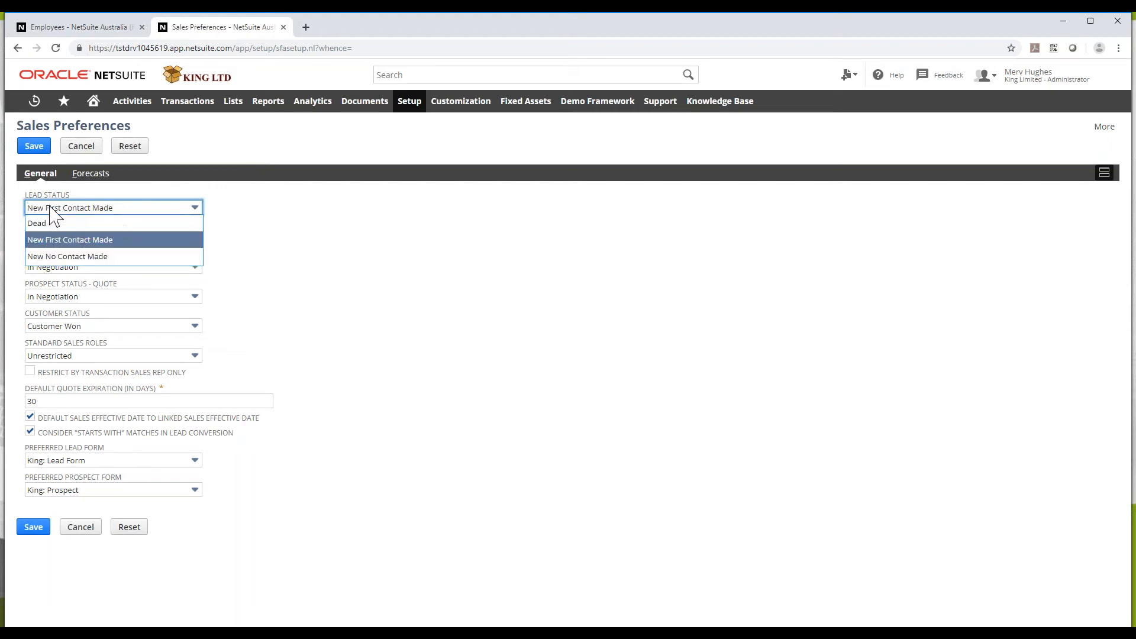
left_click(56, 261)
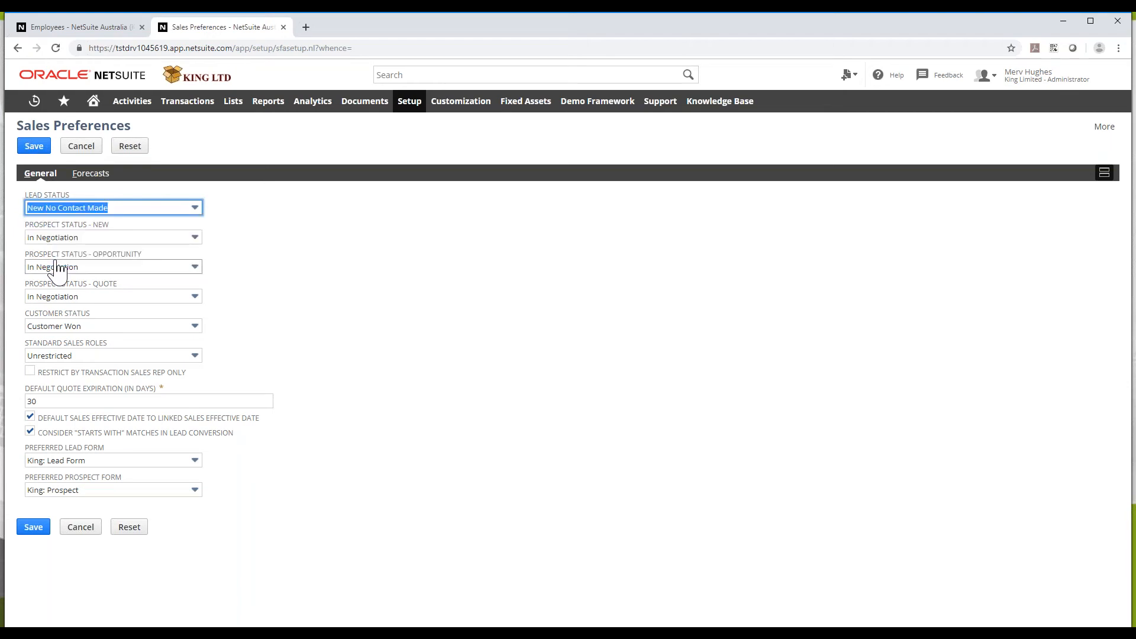
left_click(77, 238)
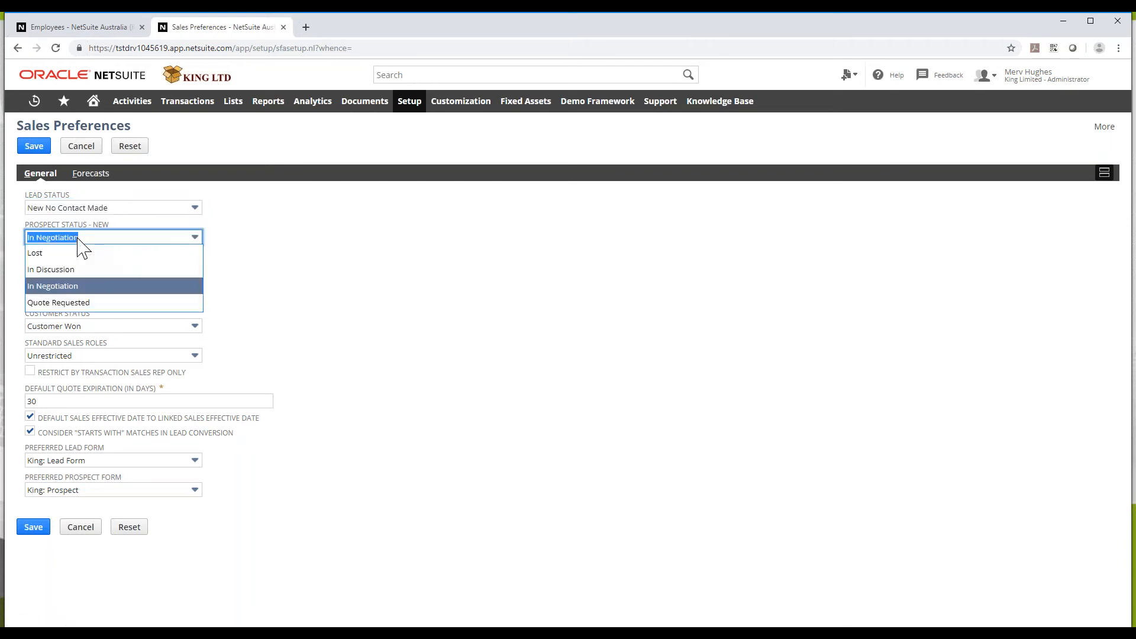
left_click(83, 267)
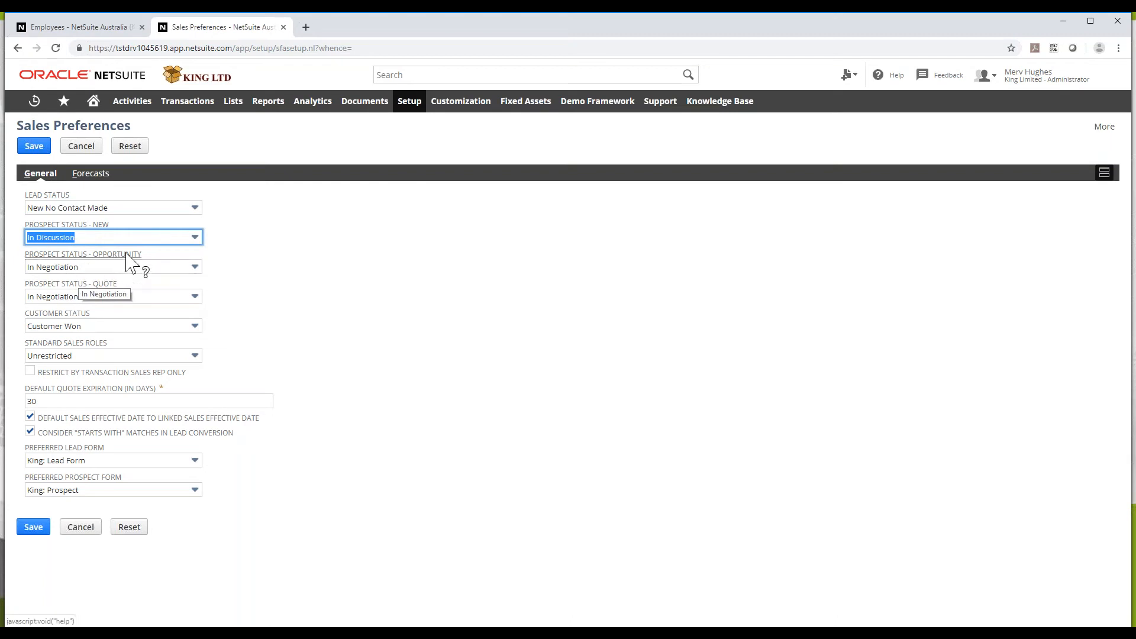
left_click(134, 268)
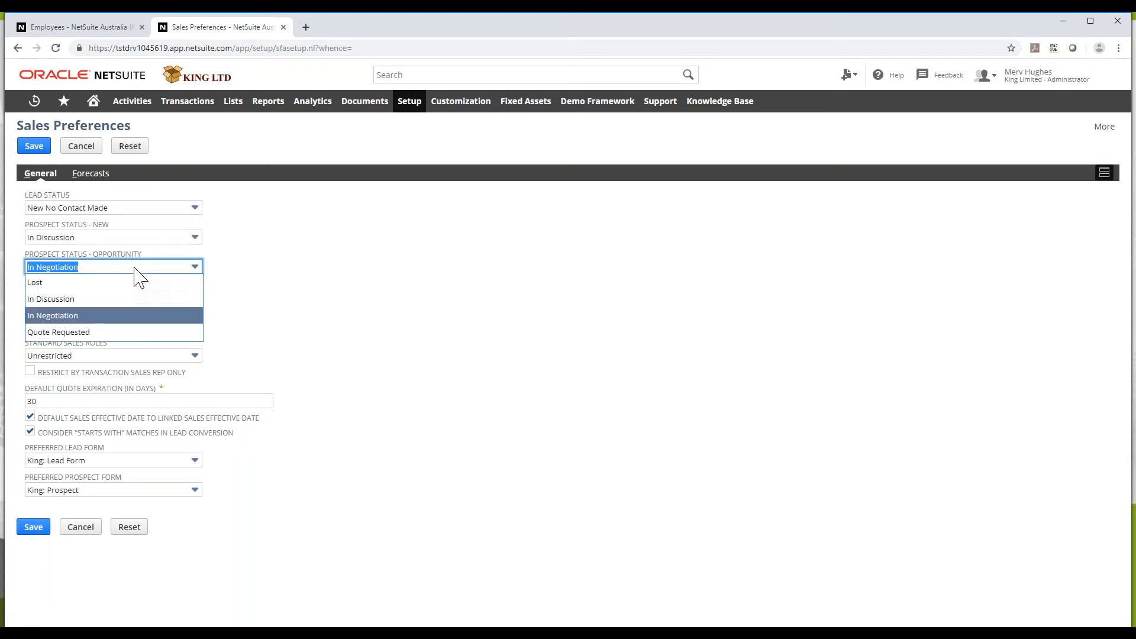
left_click(105, 316)
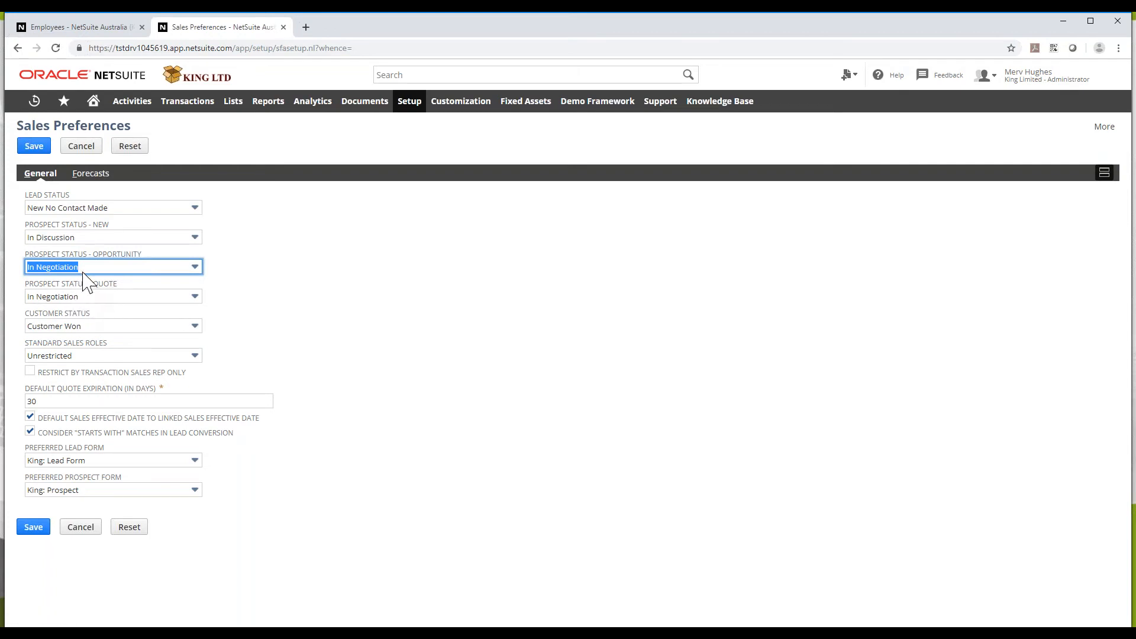
left_click(100, 297)
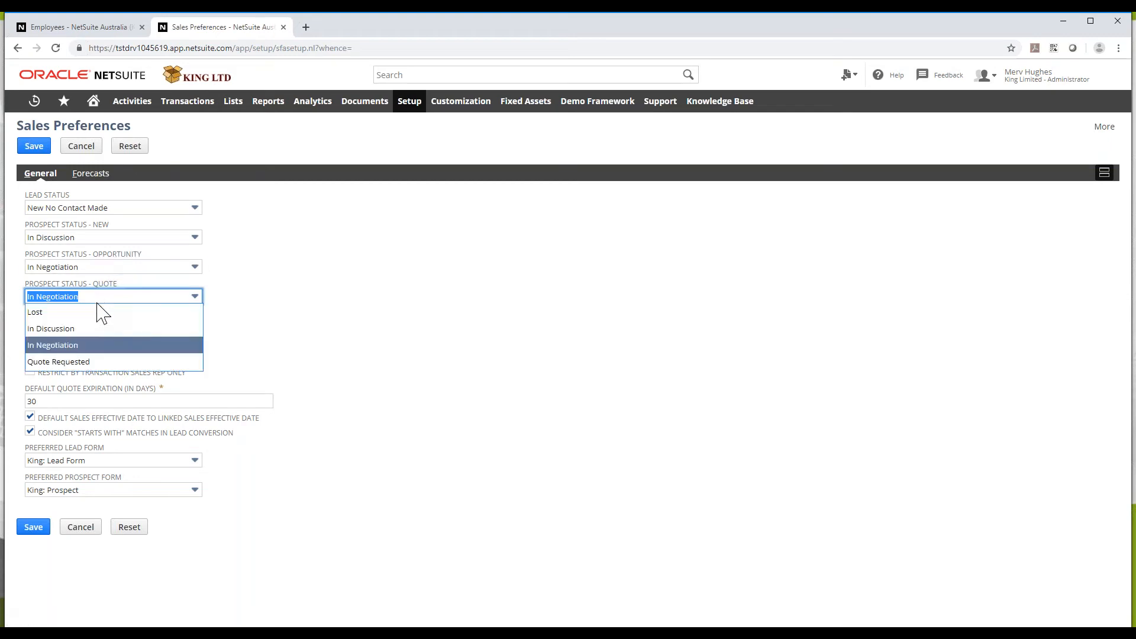
left_click(90, 361)
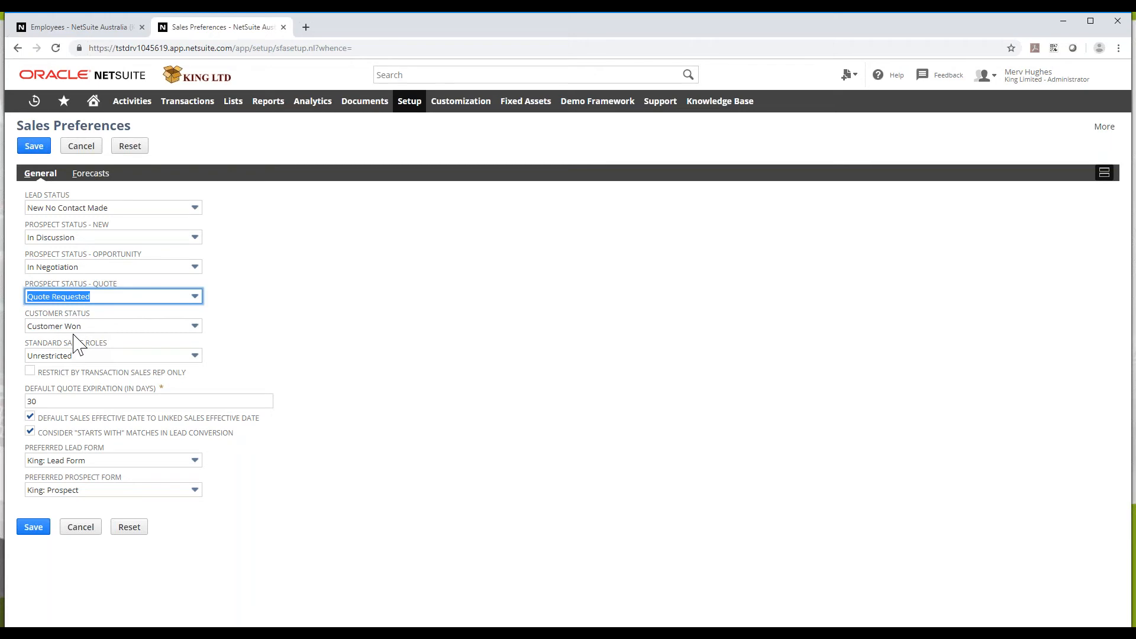
Change the Default Quote Expiration from 30 to 7 days
left_click(83, 402)
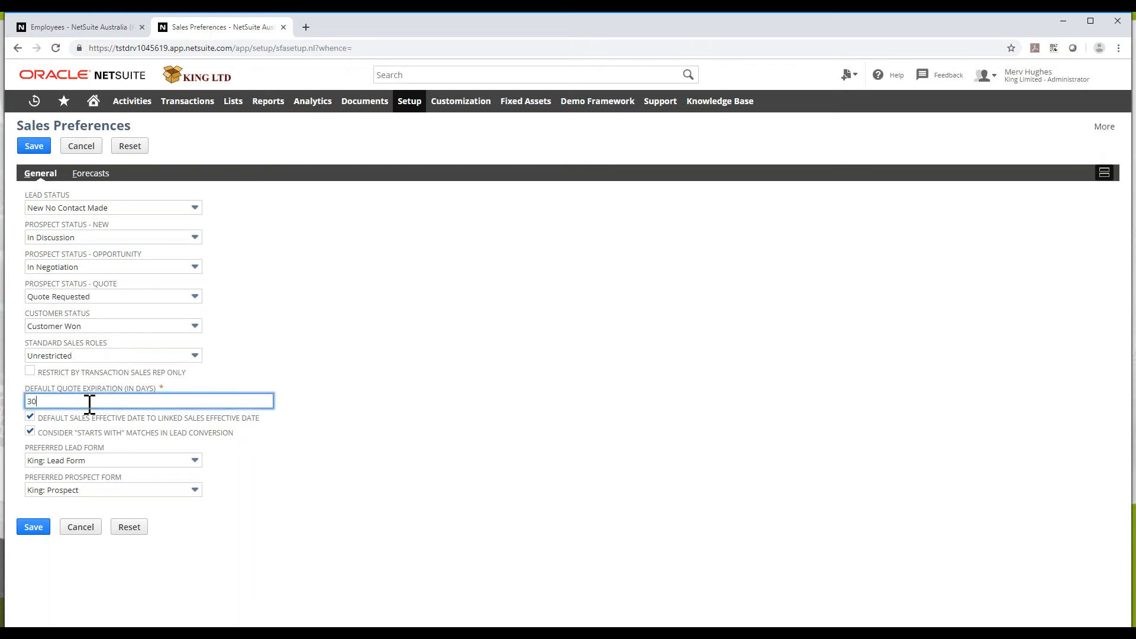
key("BackSpace")
key("BackSpace")
type("7")
left_click(363, 523)
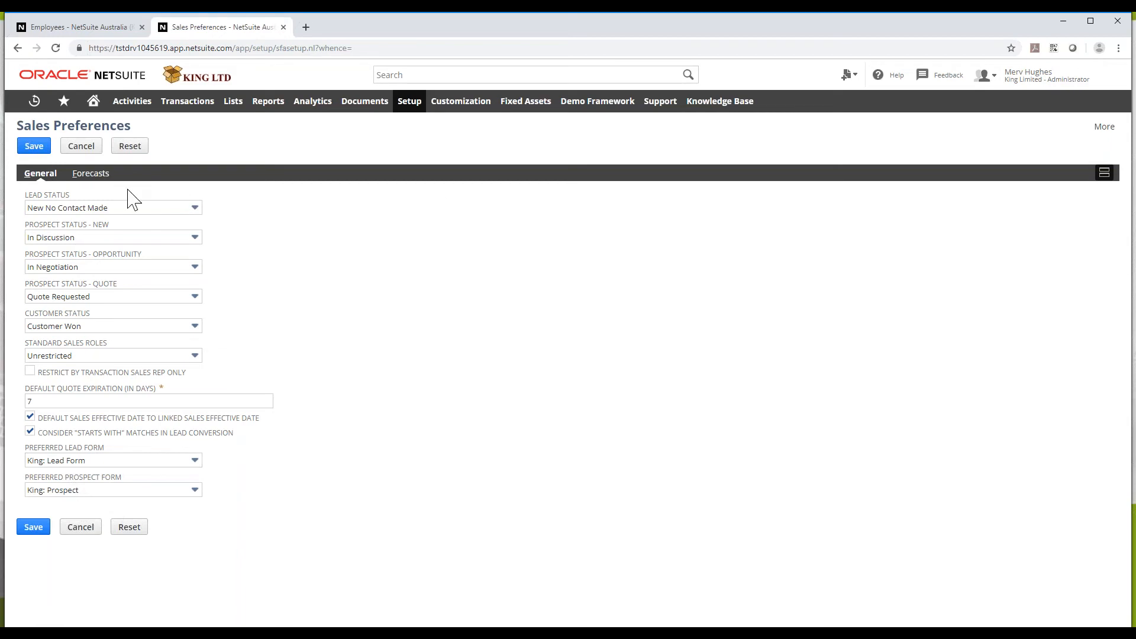
On the Forecasts subtab, read the Field Help for Calculate Forecasts as Weighted, then close it
left_click(92, 173)
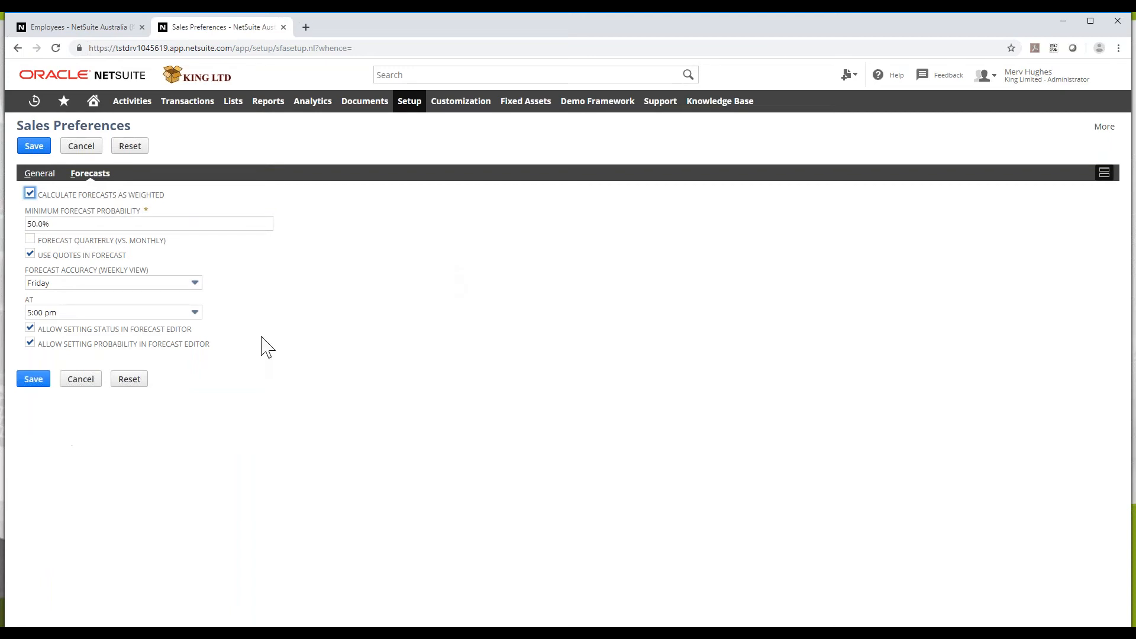
left_click(125, 200)
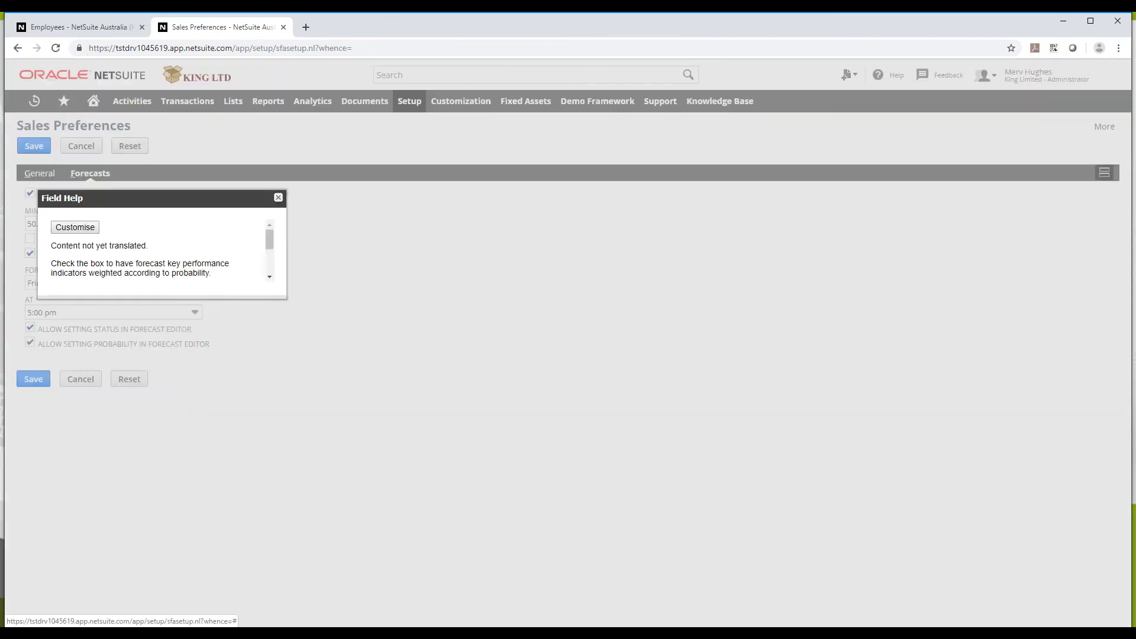
scroll(153, 256, "down", 2)
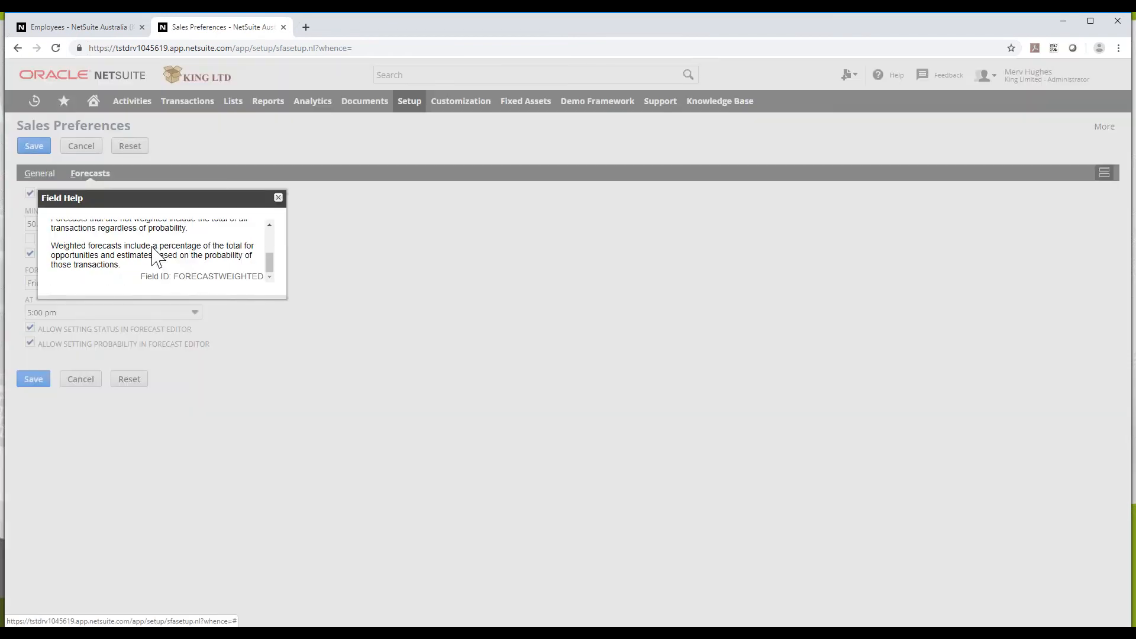
scroll(155, 255, "up", 3)
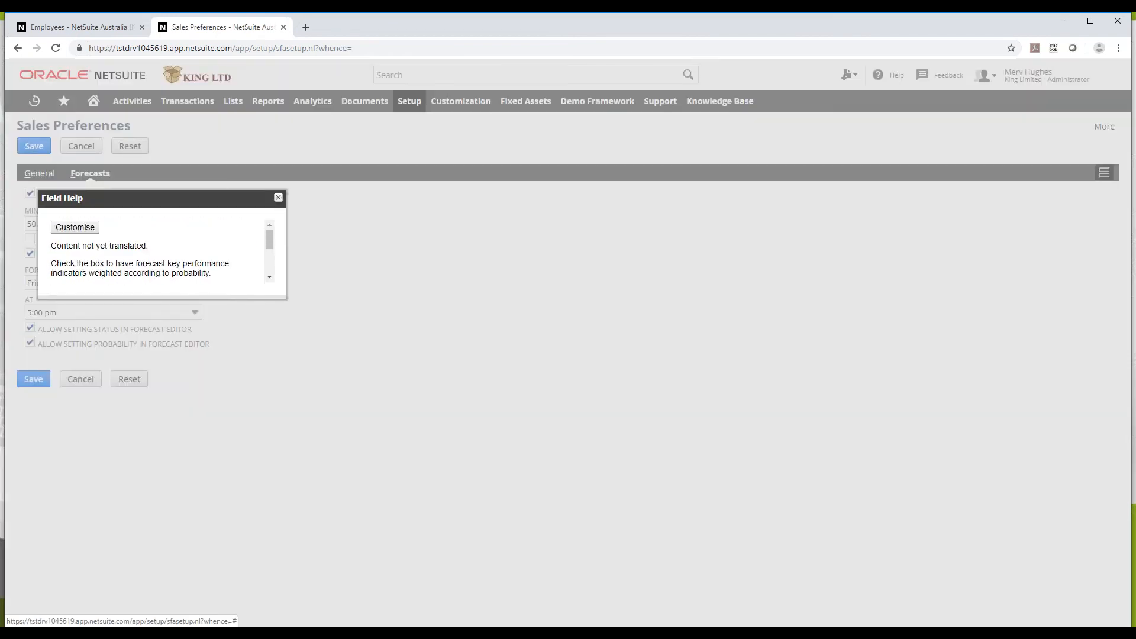
left_click(278, 198)
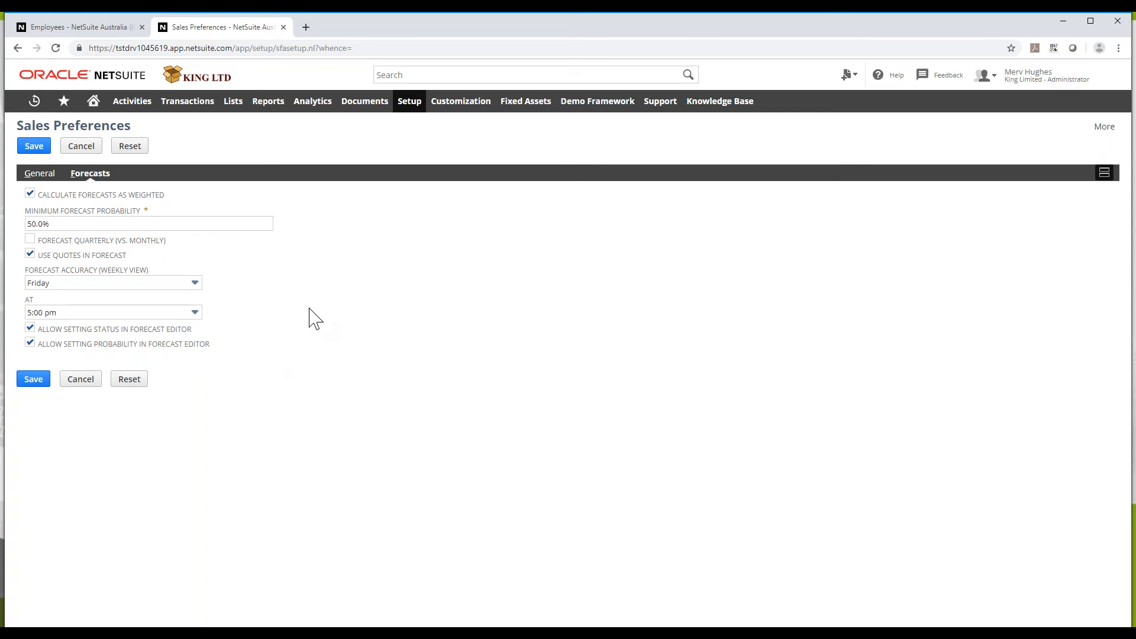
Save the changes made on the Sales Preferences page
left_click(41, 150)
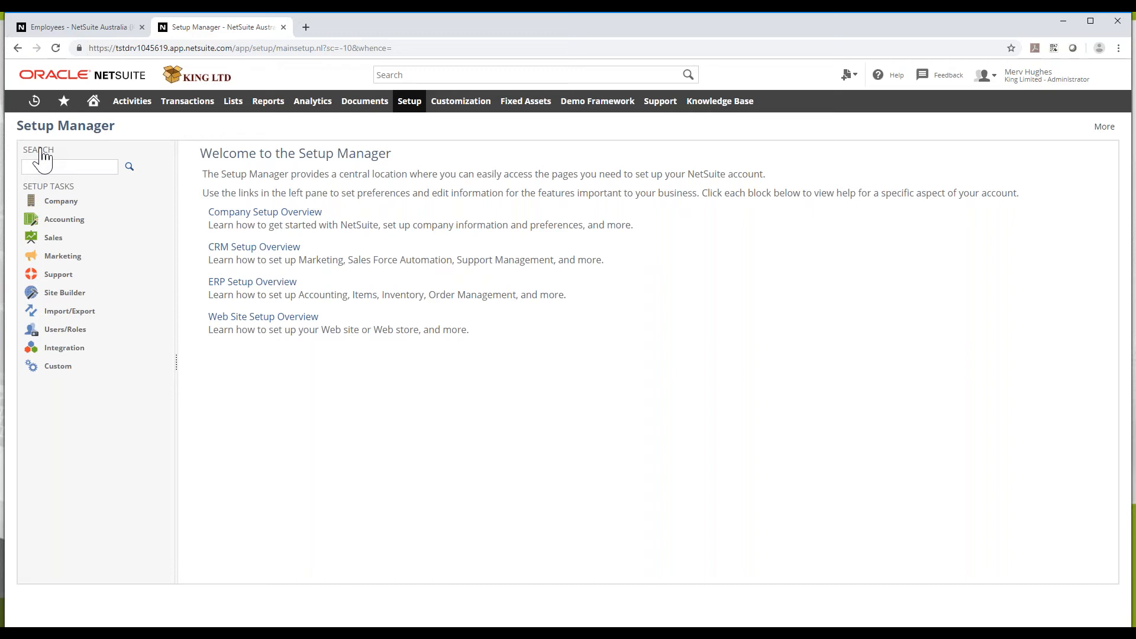
Go to Setup > Sales > Sales Rules and start a new customer field rule
mouse_move(403, 96)
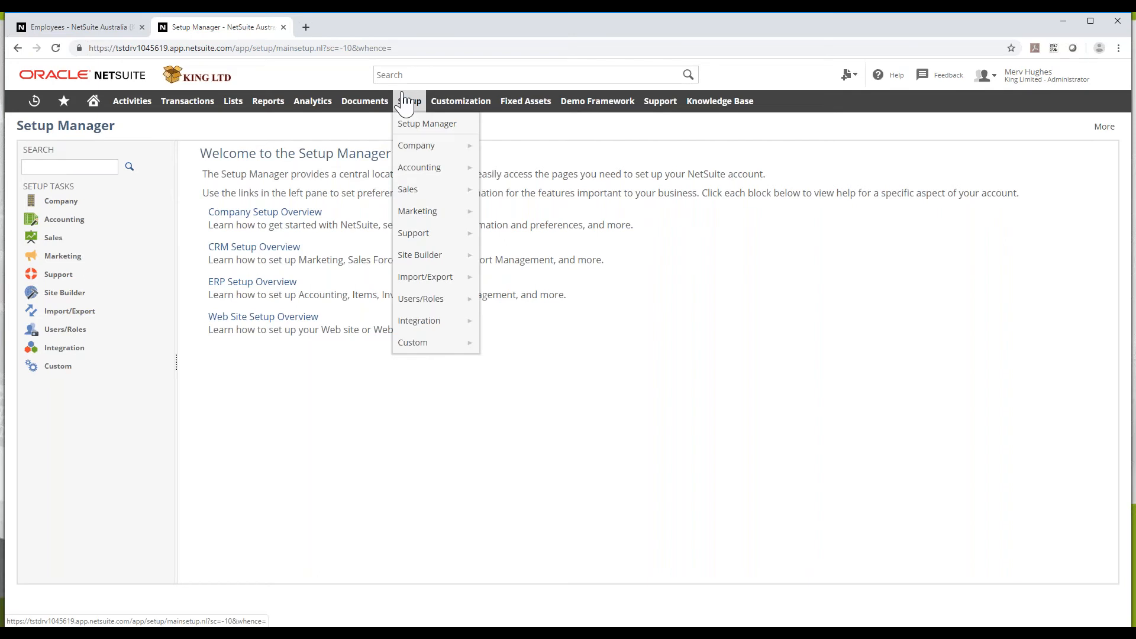
mouse_move(435, 187)
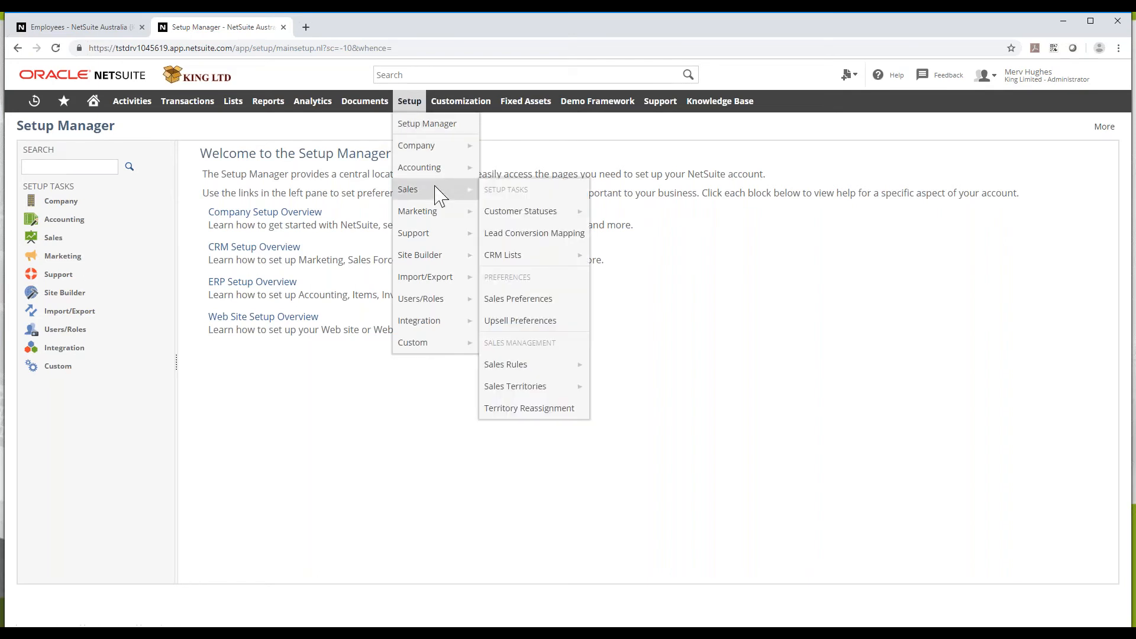
left_click(532, 368)
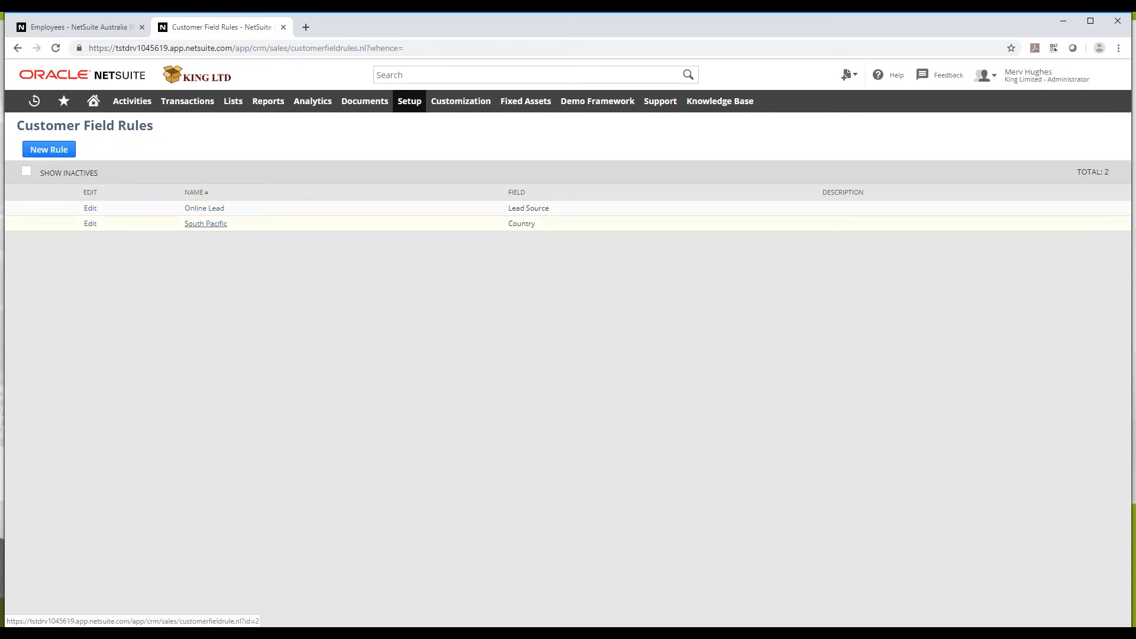
left_click(62, 155)
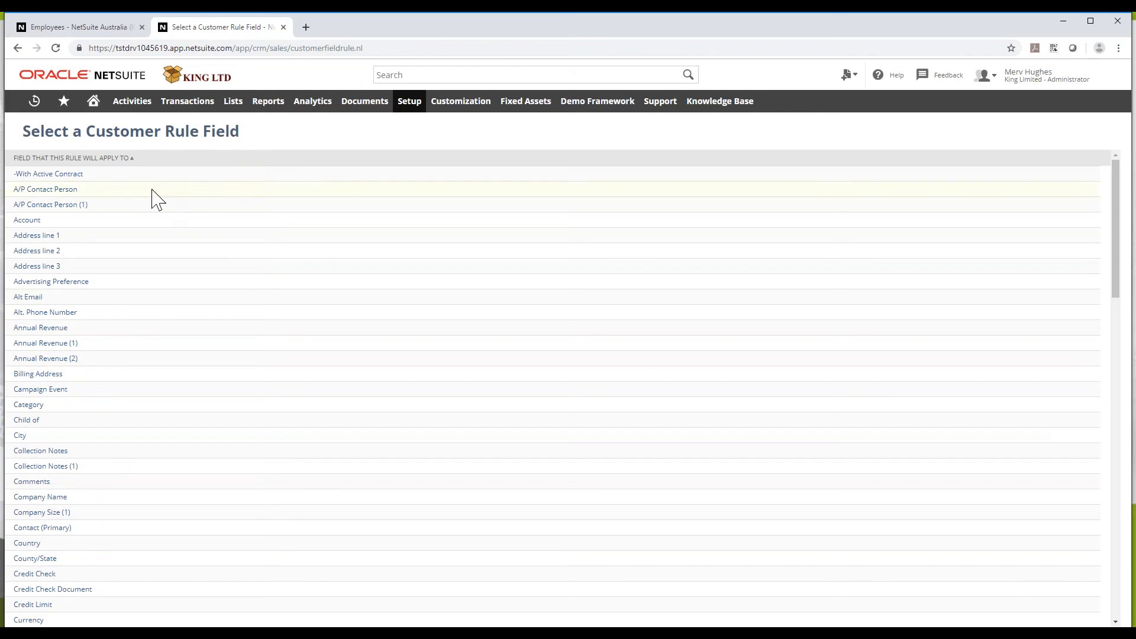
Base the new rule on Country, name it 'African Region', and match any of the chosen countries
left_click(33, 545)
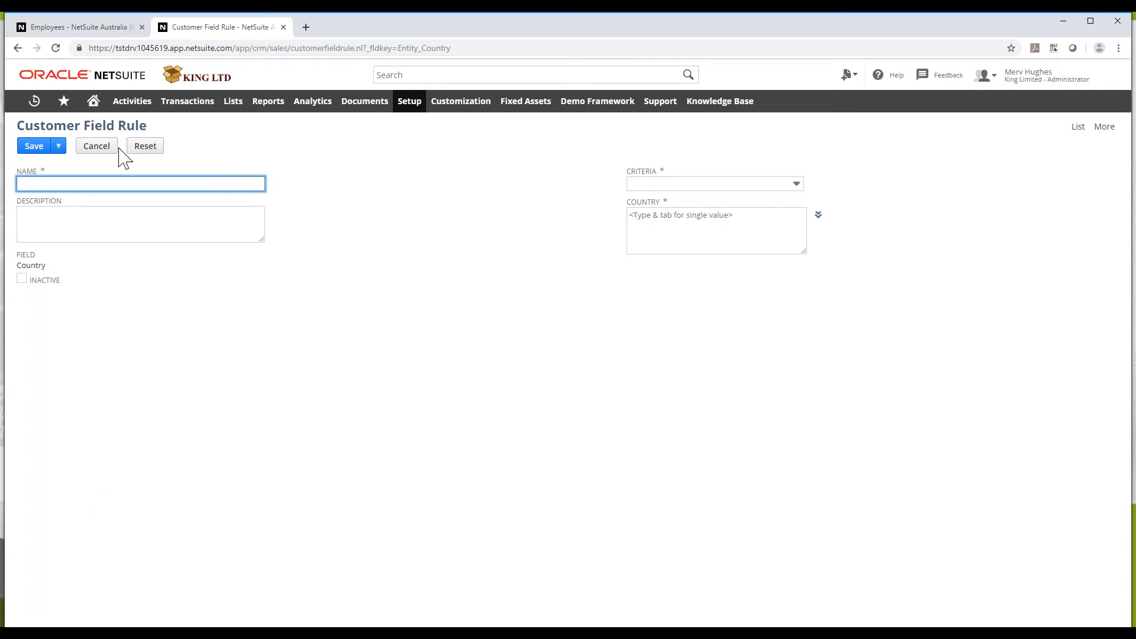
type("African Region")
left_click(713, 184)
left_click(705, 220)
Search the country picker and add South Africa to the rule
left_click(745, 221)
left_click(819, 218)
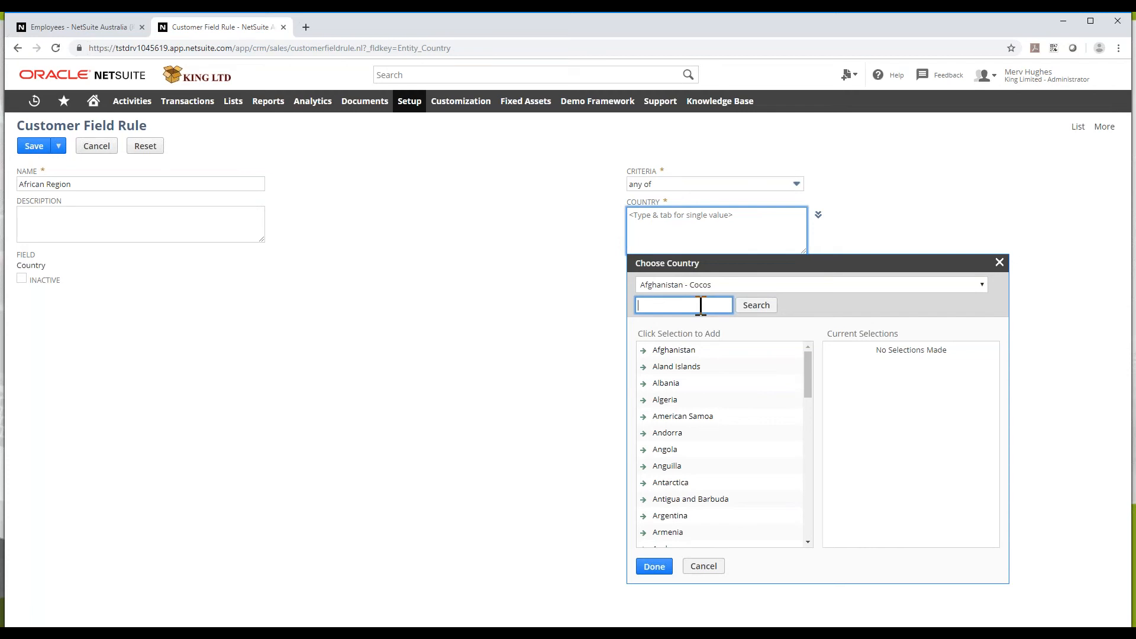
type("south africa")
key("BackSpace")
key("BackSpace")
key("BackSpace")
left_click(759, 309)
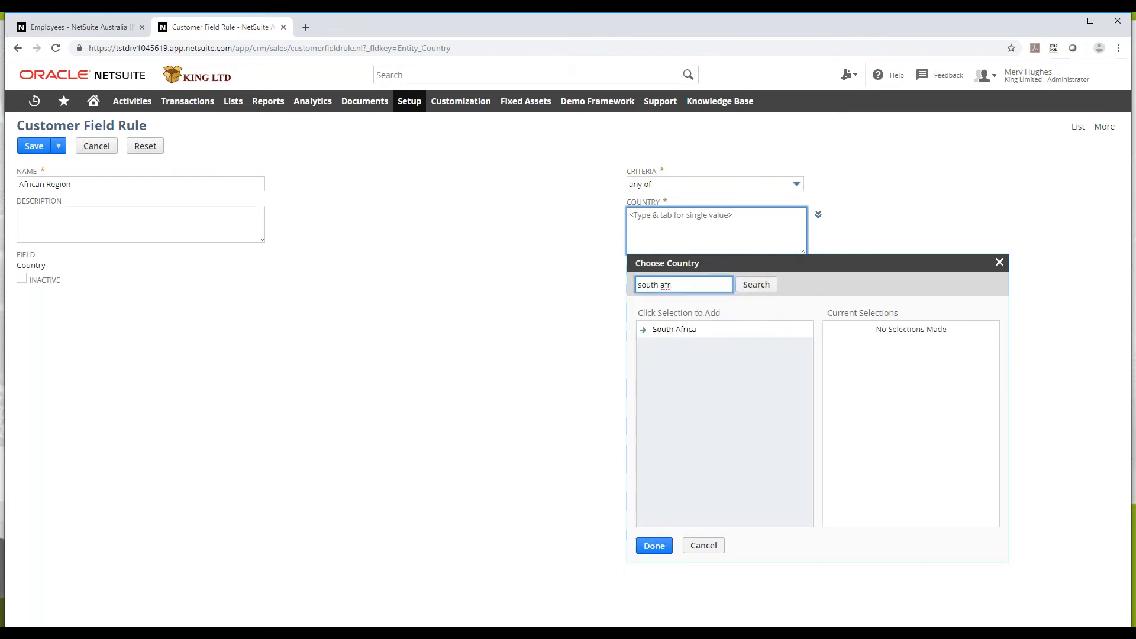
left_click(707, 332)
Add Zimbabwe as well, confirm the countries, and save the African Region rule
left_click(685, 285)
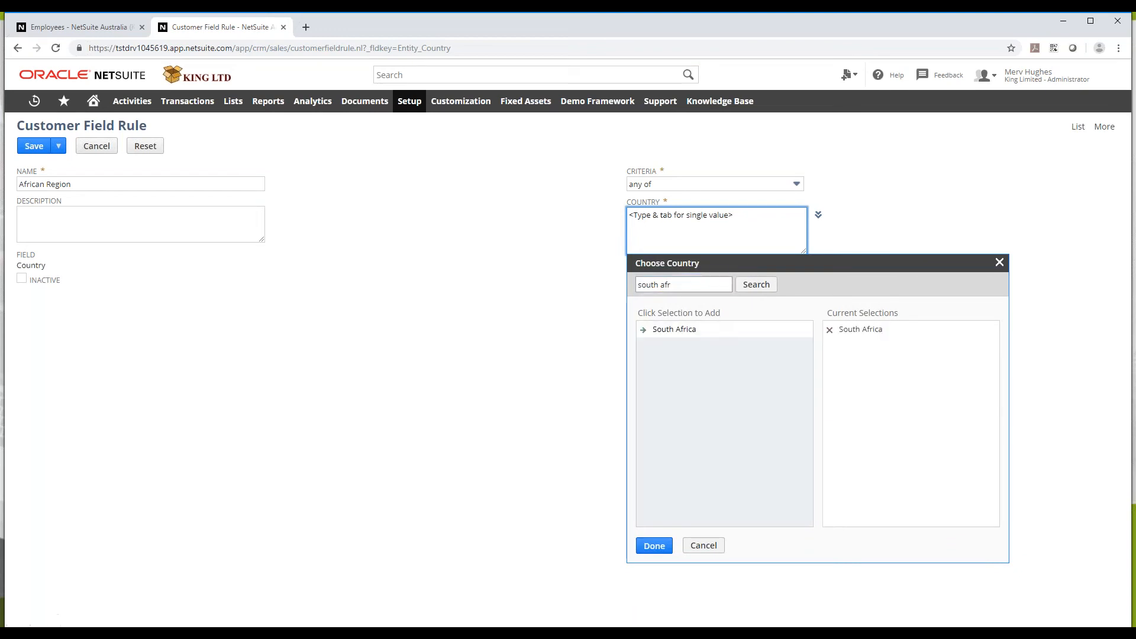
key("BackSpace")
key("BackSpace")
key("BackSpace")
key("BackSpace")
key("BackSpace")
key("BackSpace")
key("BackSpace")
key("BackSpace")
key("BackSpace")
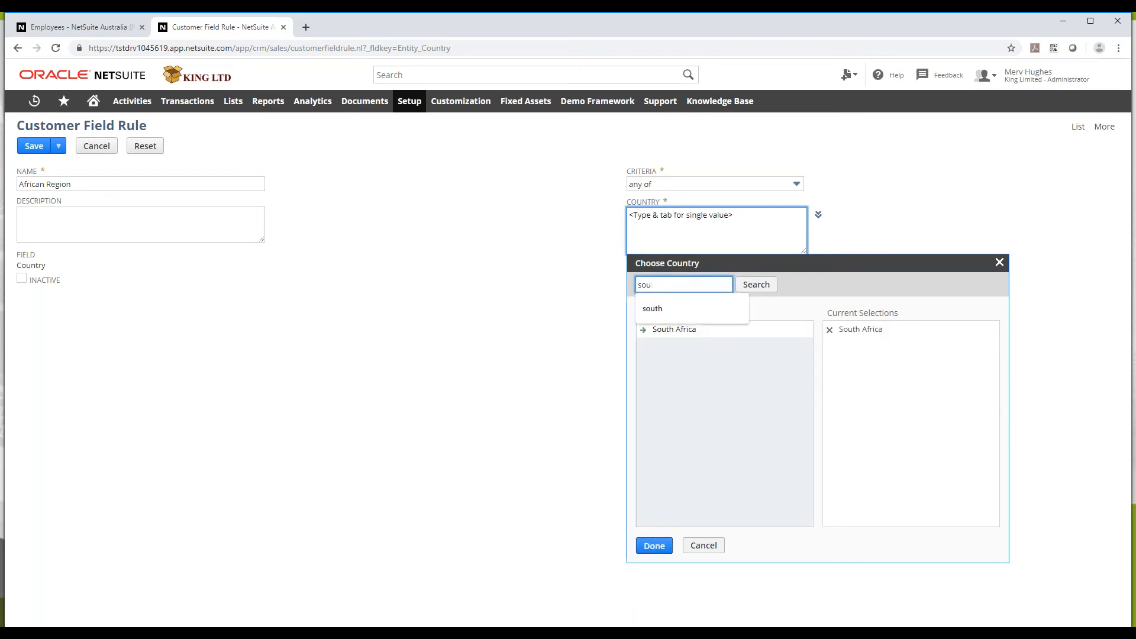
type("zimba")
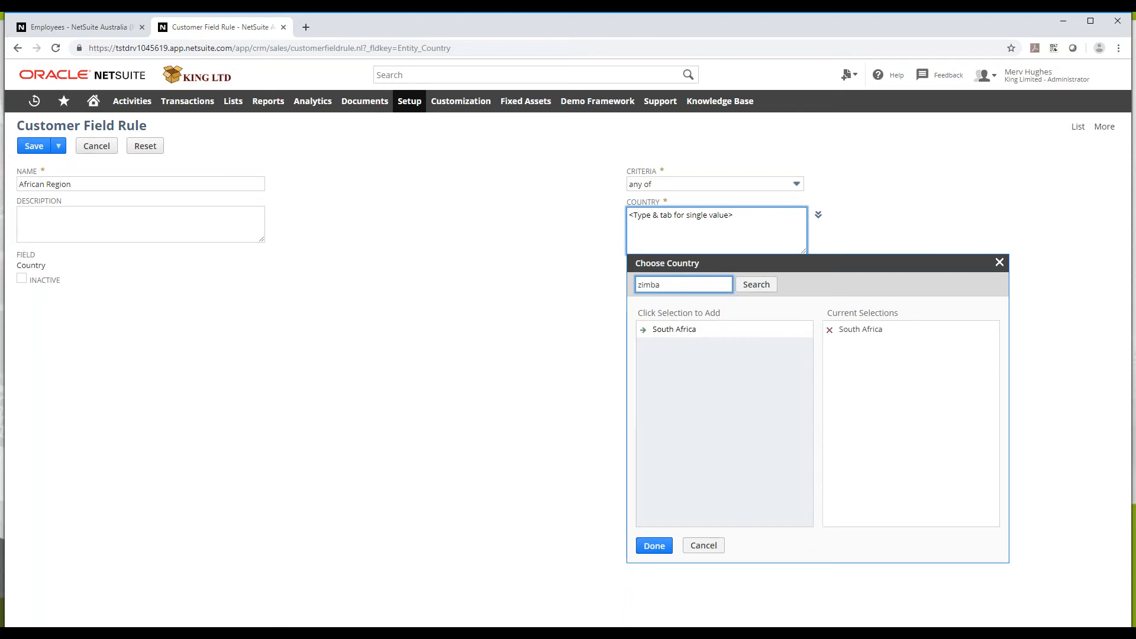
left_click(758, 288)
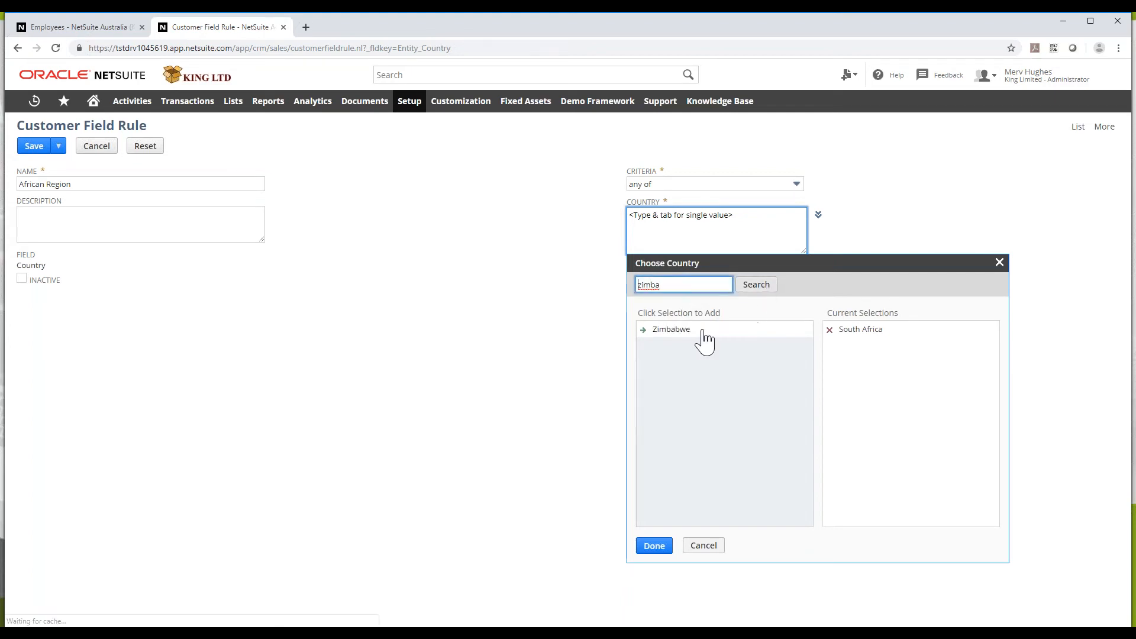
left_click(703, 332)
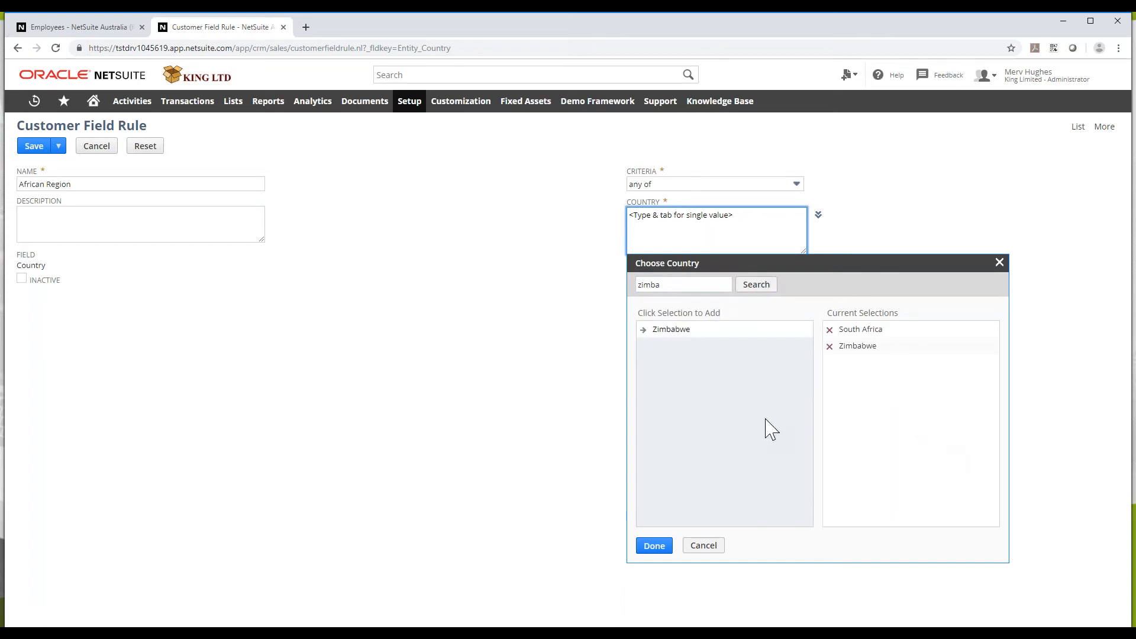
left_click(654, 545)
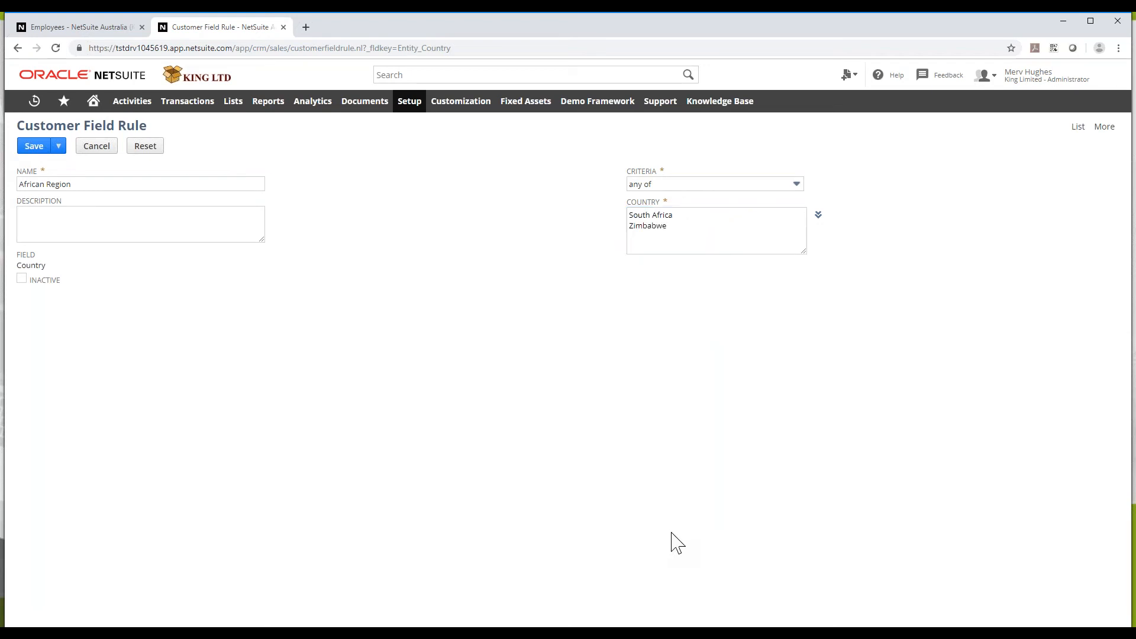
left_click(34, 147)
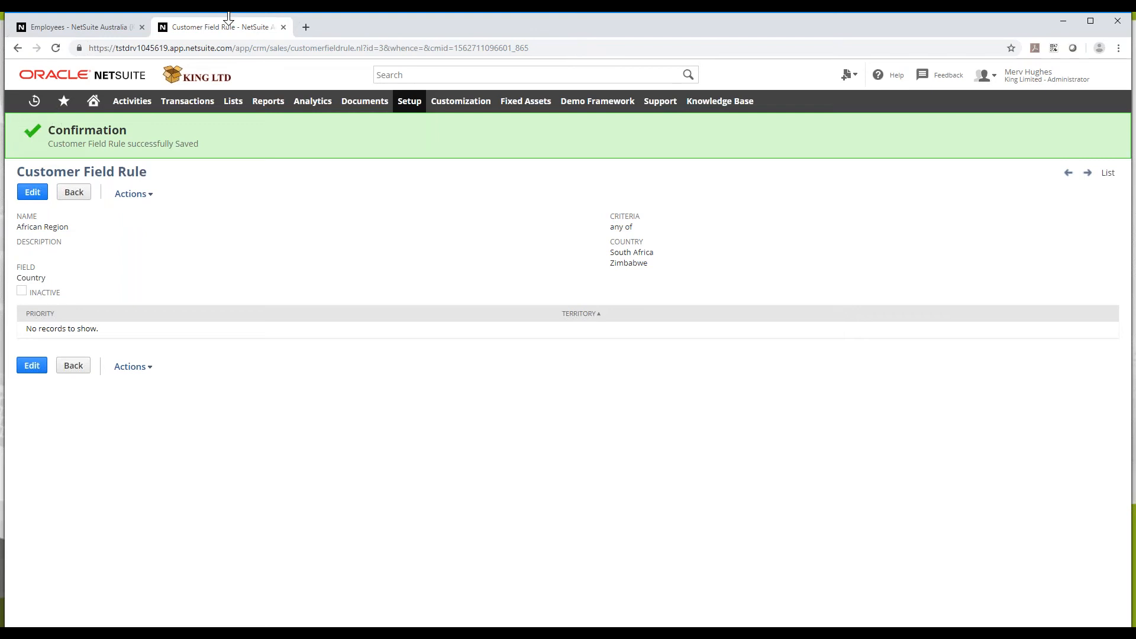
Go to Setup > Sales > Sales Territories to manage territories
mouse_move(409, 102)
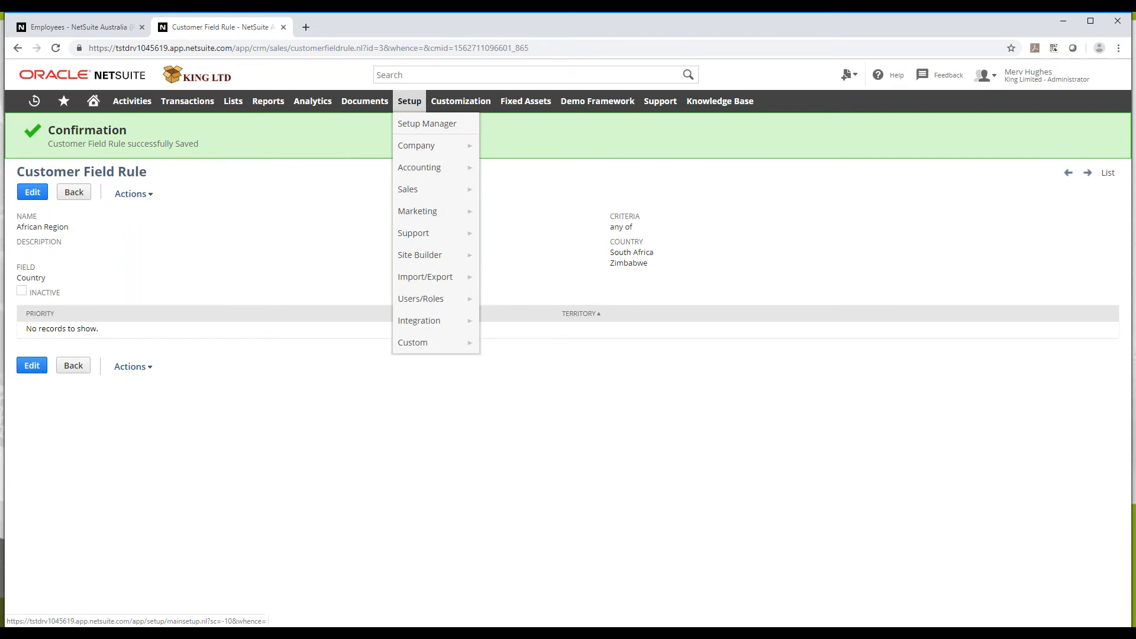
mouse_move(432, 194)
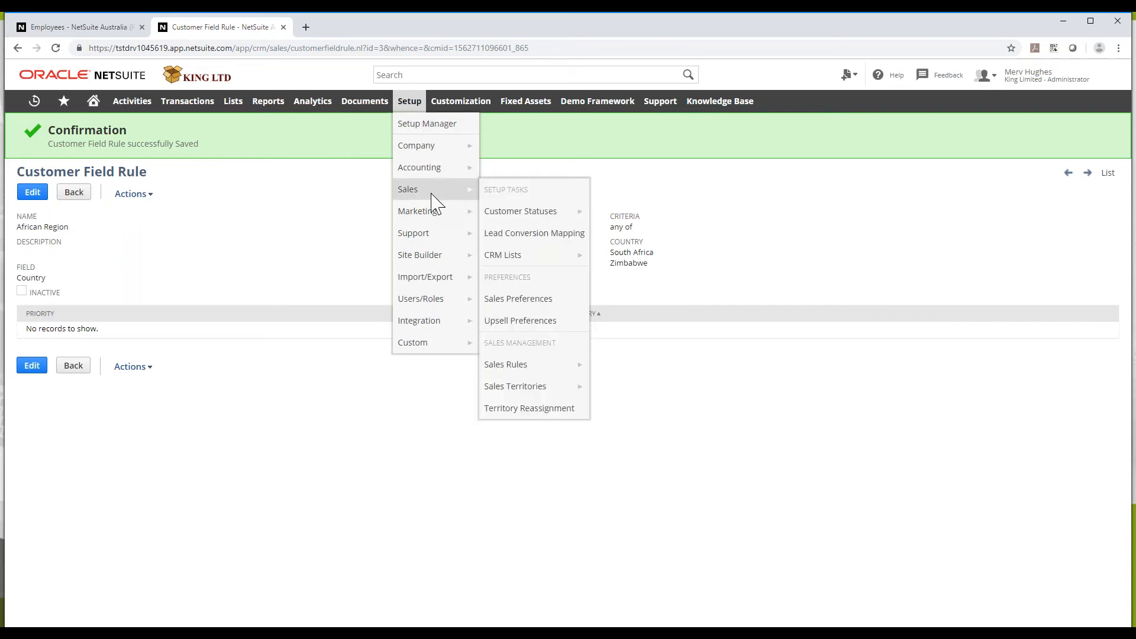
left_click(531, 389)
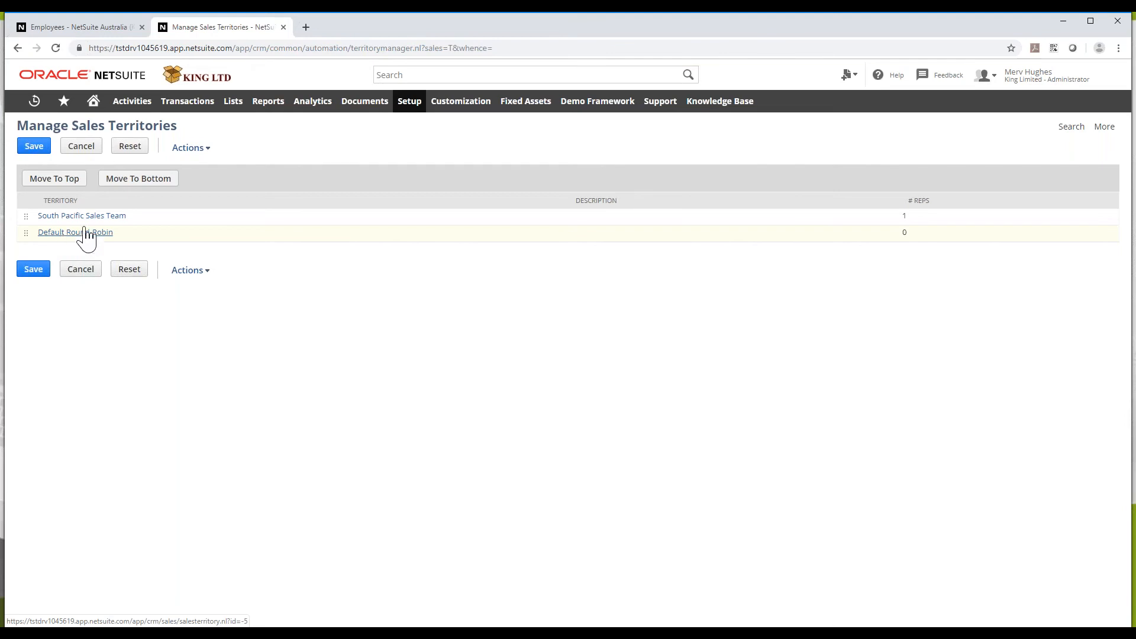
Start a new territory named 'African Territory' that applies the African Region rule
left_click(198, 165)
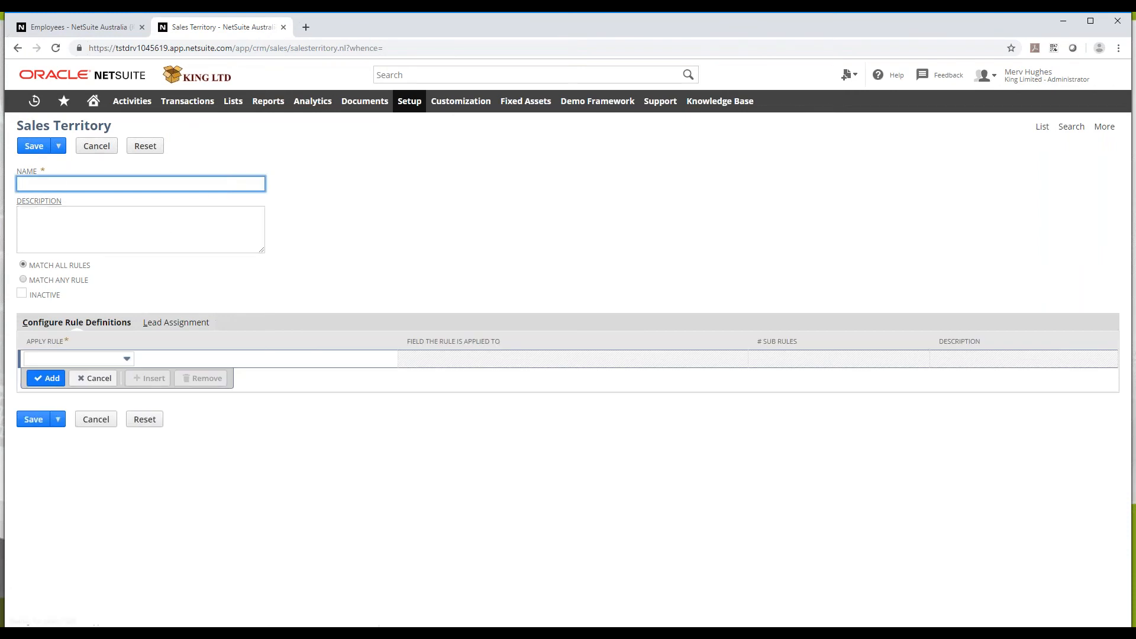
type("African Territory")
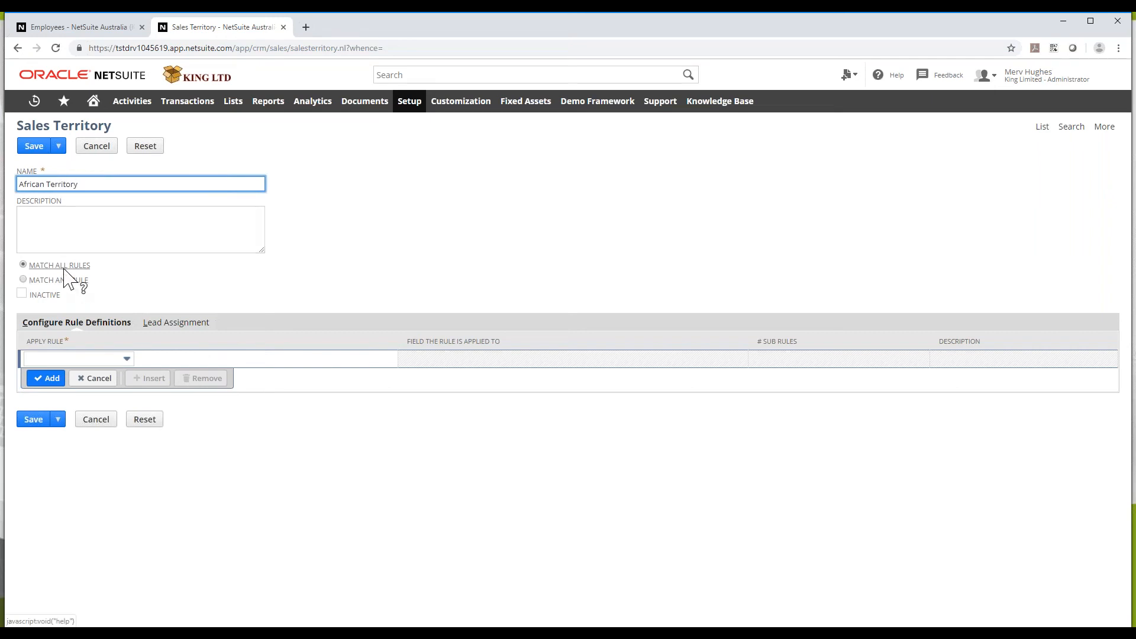
left_click(76, 359)
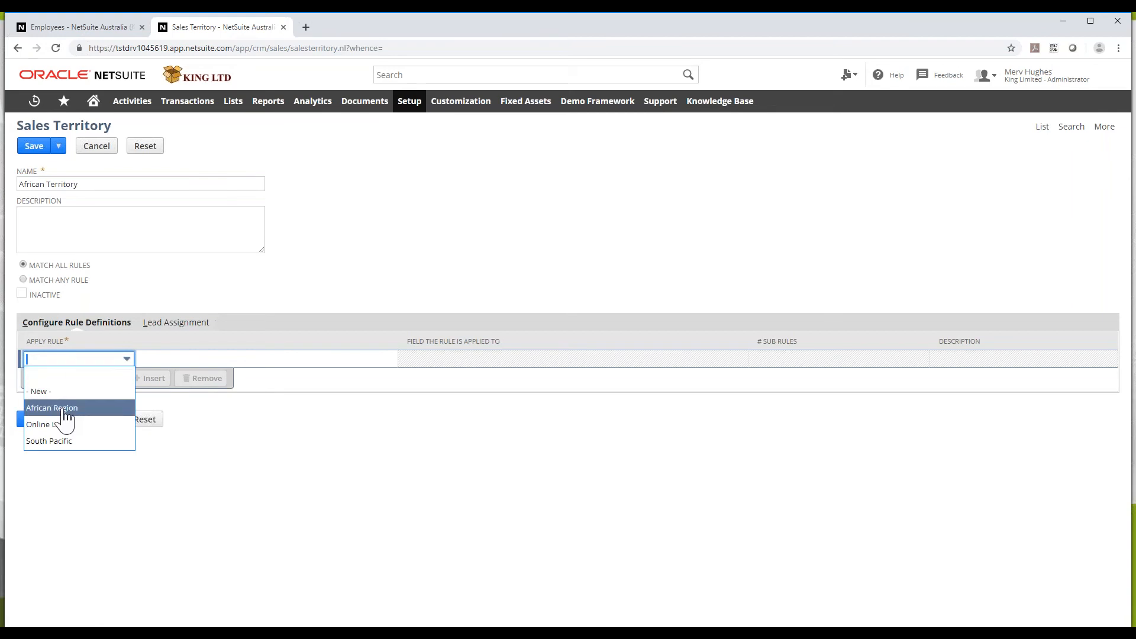
left_click(53, 408)
Assign a sales rep for the territory's lead assignment and save the territory
left_click(155, 326)
left_click(78, 361)
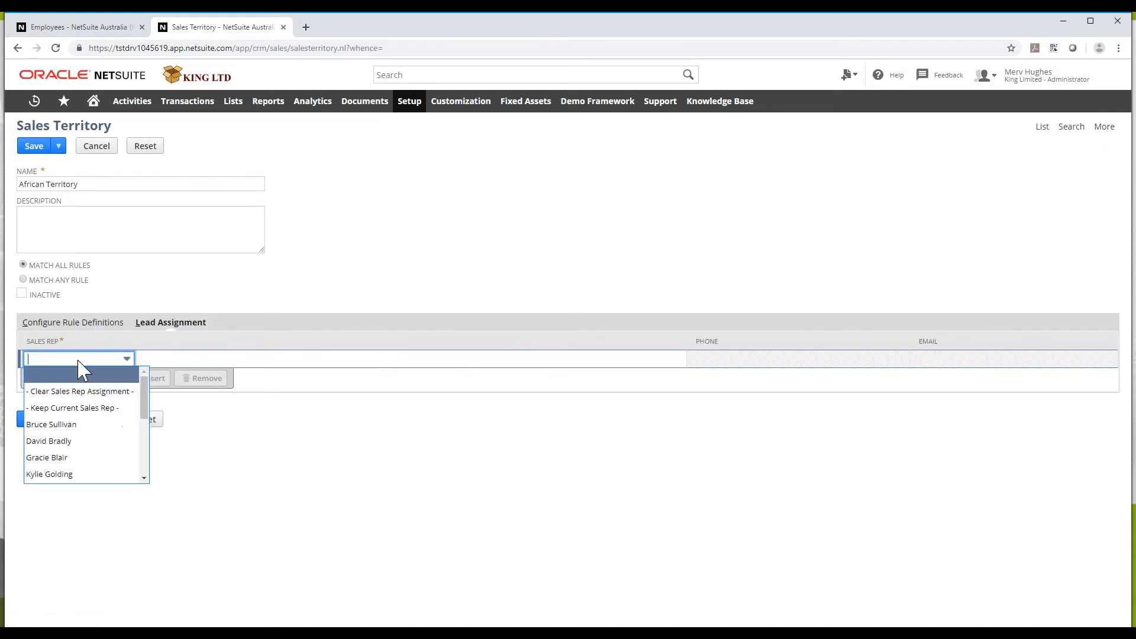
left_click(66, 475)
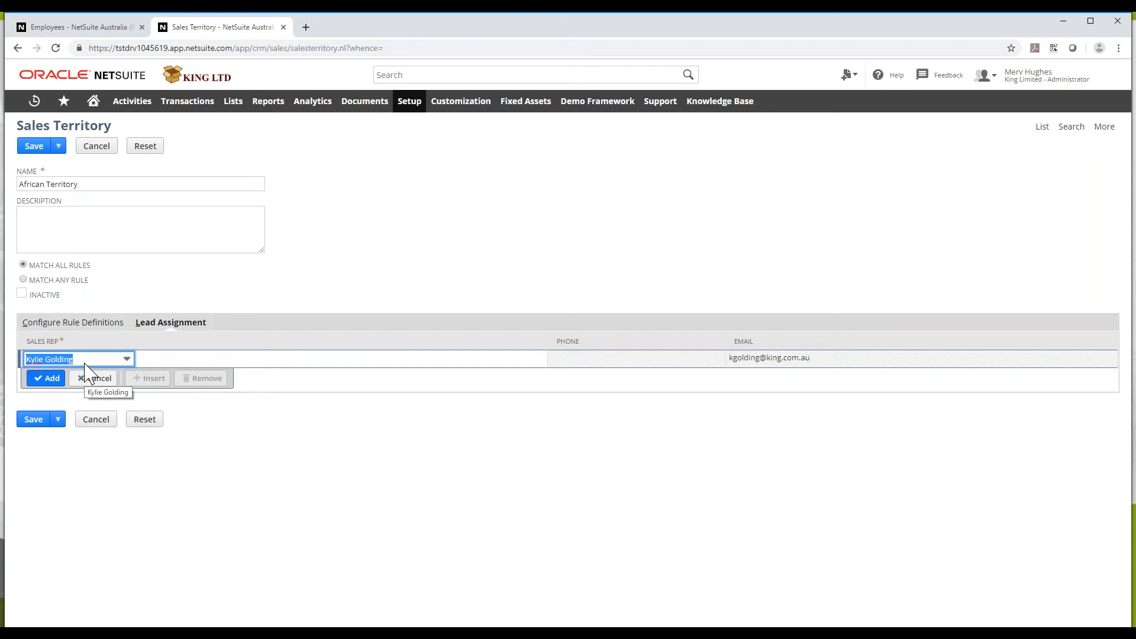
left_click(47, 378)
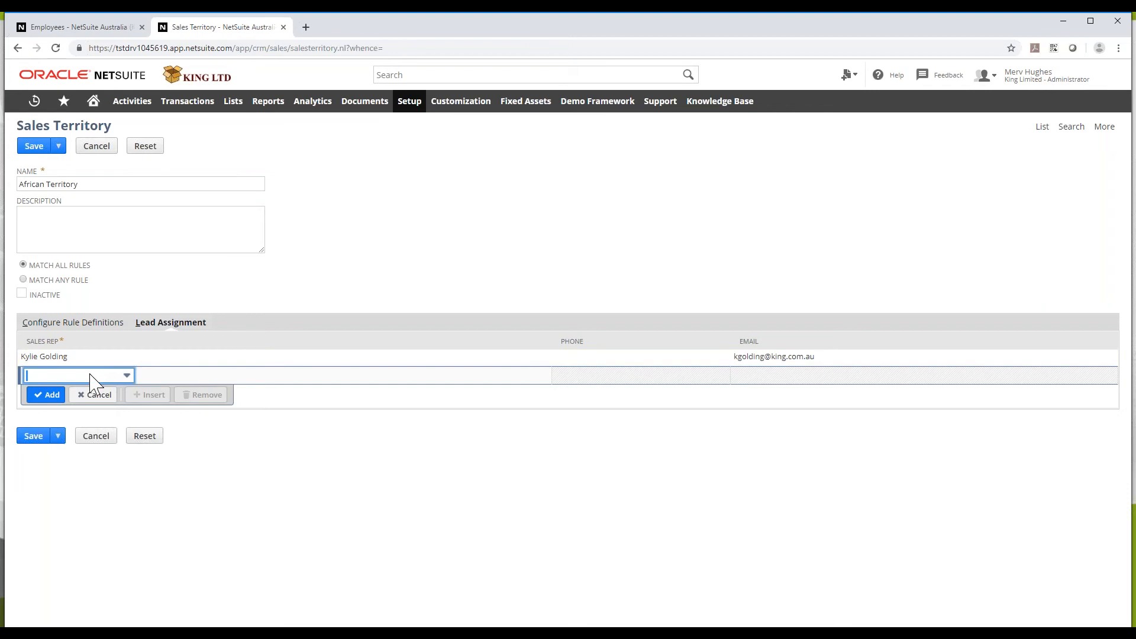
left_click(34, 146)
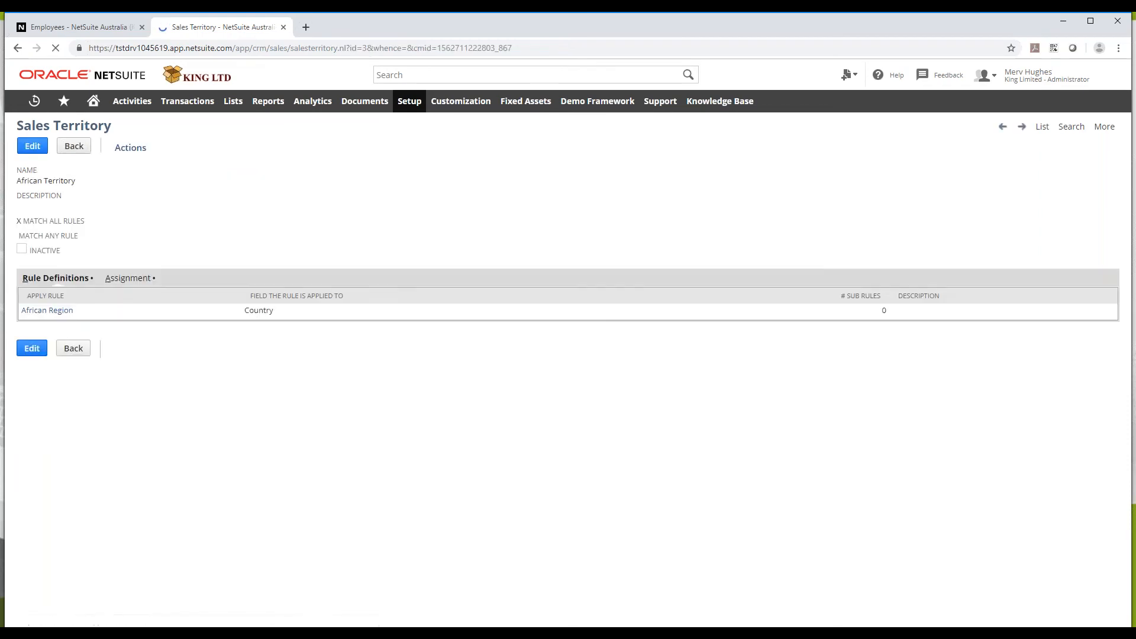
Open the Sales Territory List, view South Pacific Sales Team, then return to the list
left_click(1042, 173)
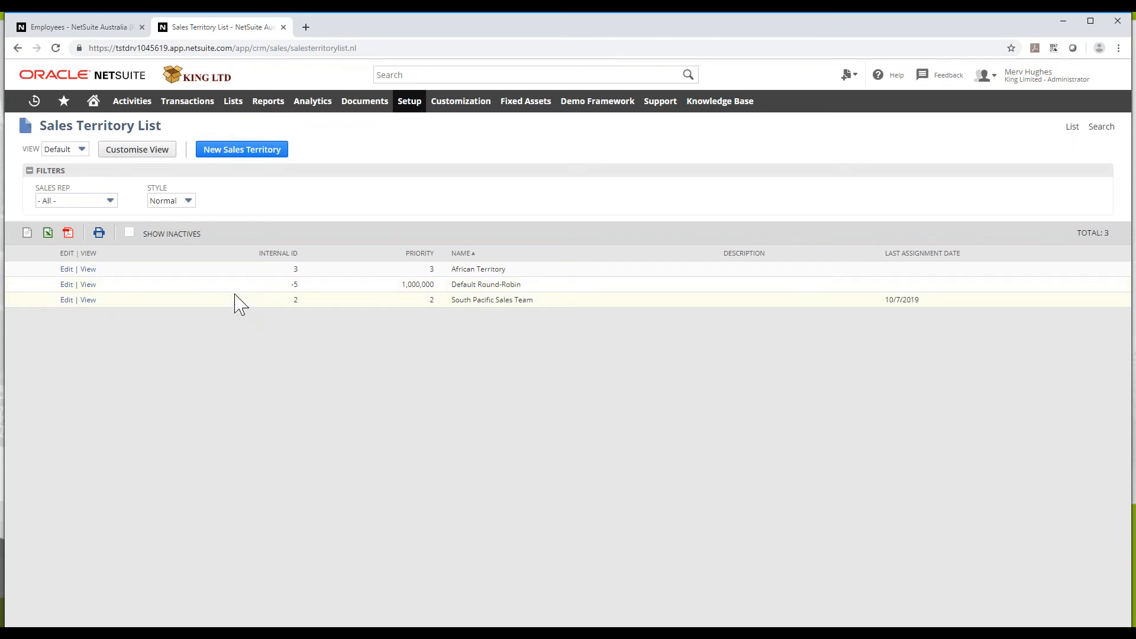
left_click(68, 300)
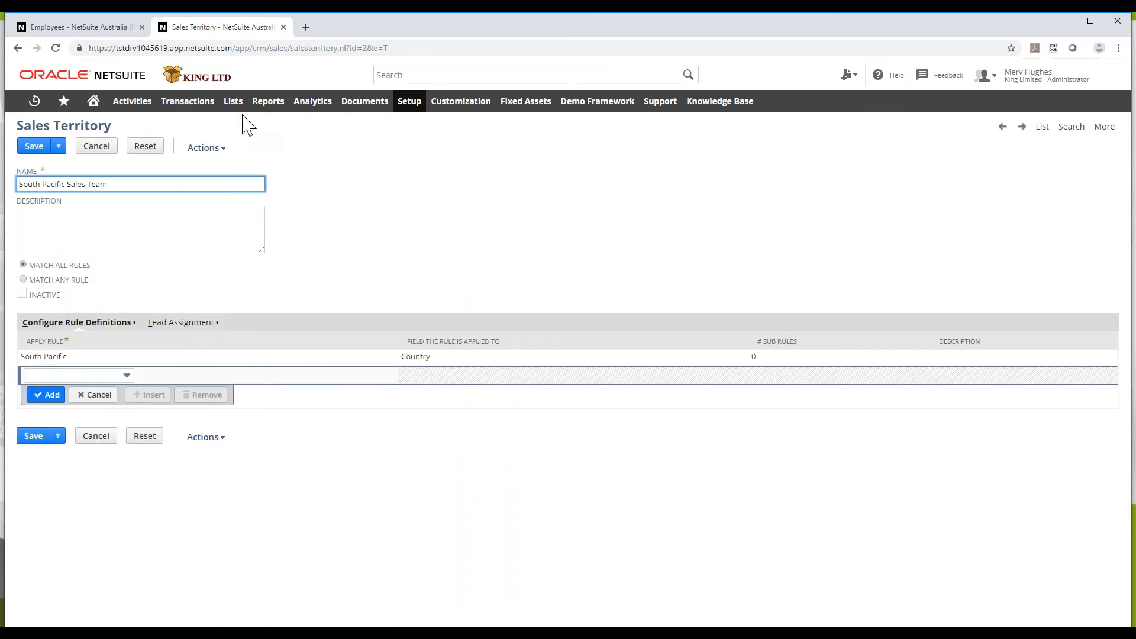
left_click(19, 49)
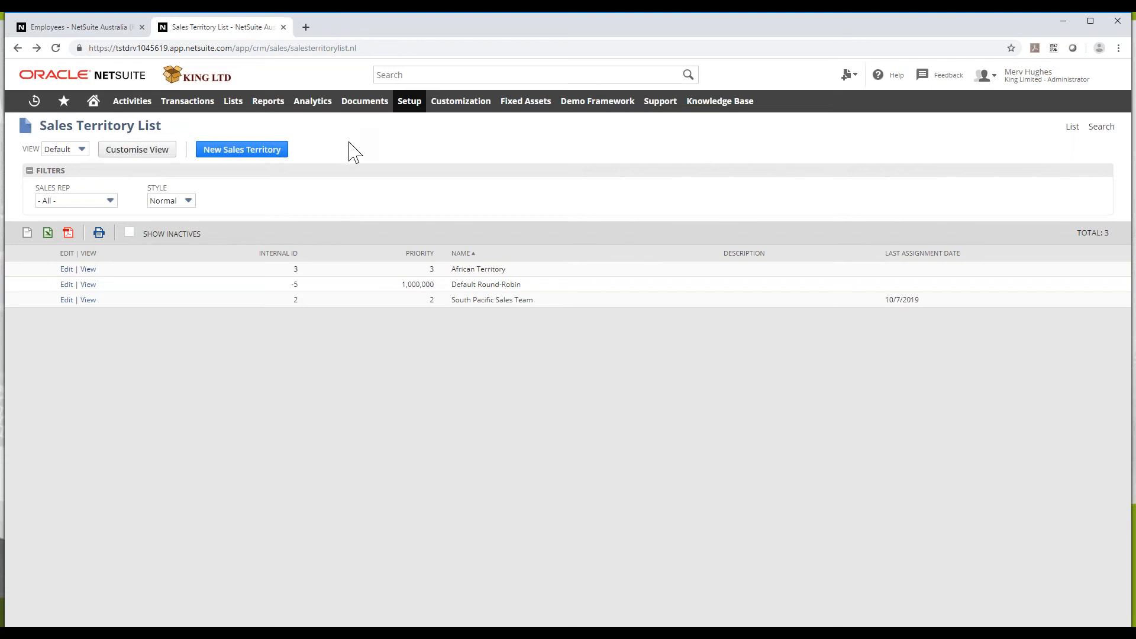
Open Online Customer Forms in a new tab and start a New Online Lead Form
mouse_move(403, 106)
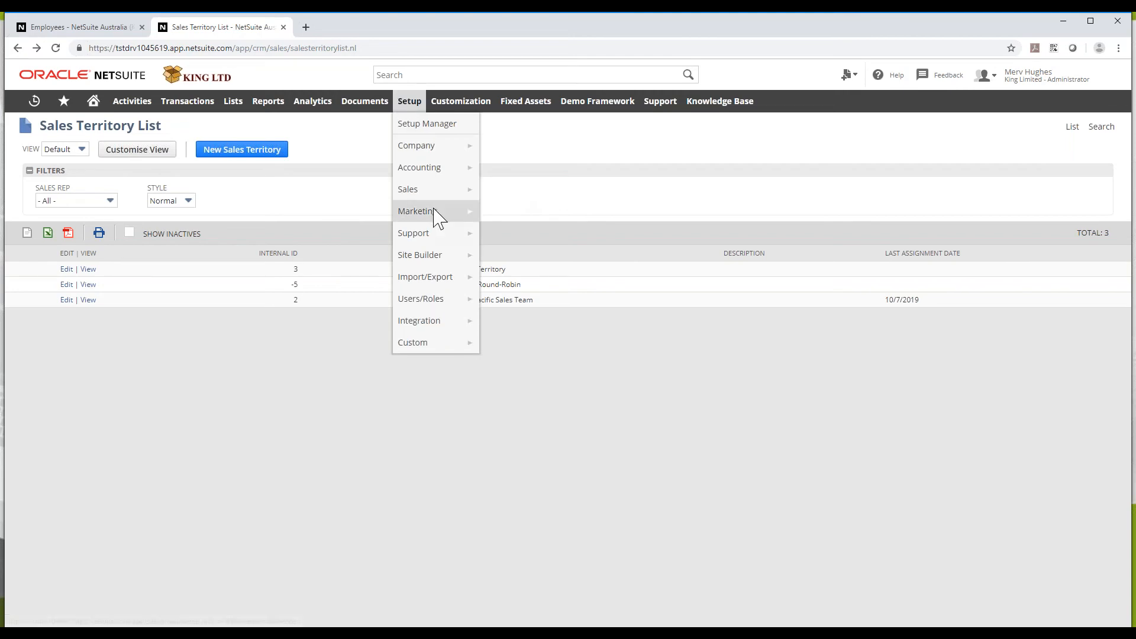
mouse_move(437, 219)
mouse_move(530, 261)
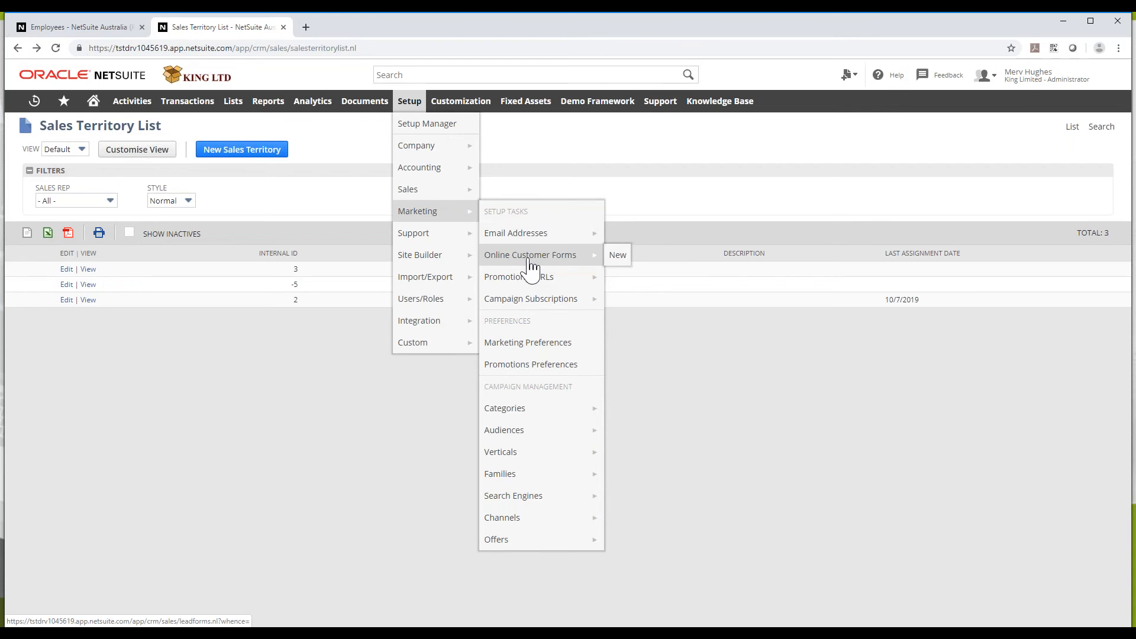
middle_click(530, 261)
left_click(378, 30)
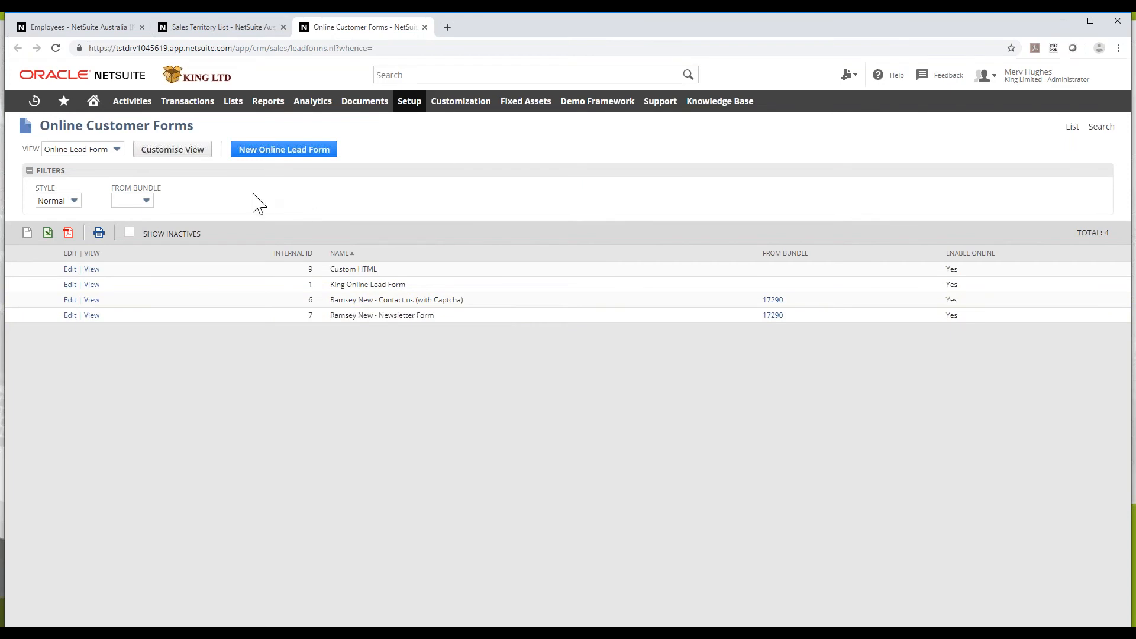
left_click(264, 155)
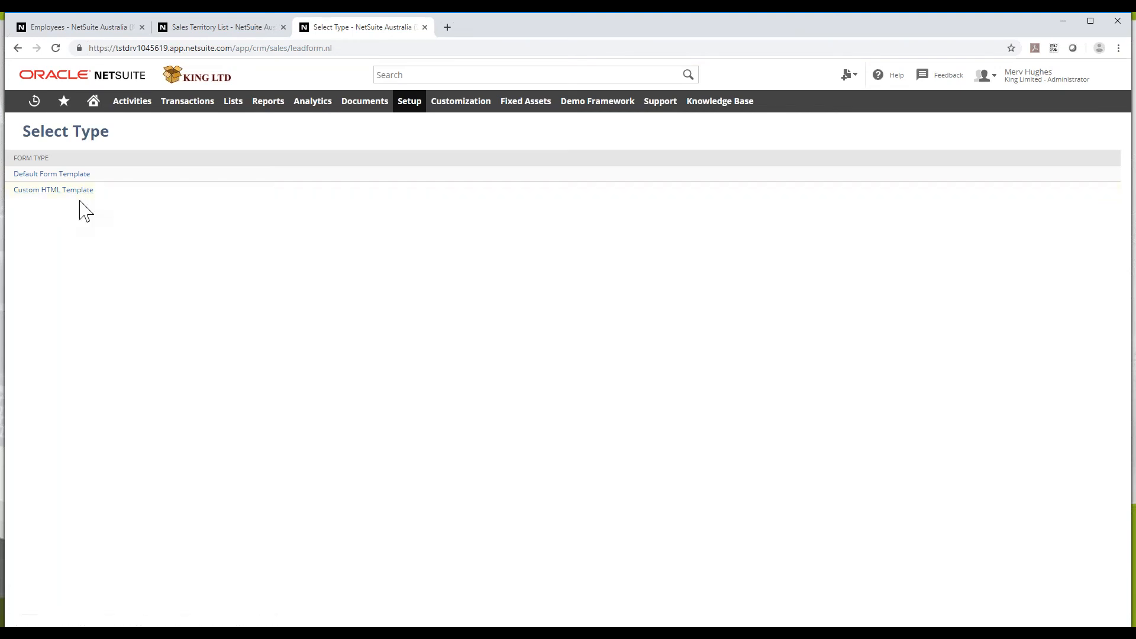
Reopen Online Customer Forms in a new tab and open King Online Lead Form in another tab
left_click(232, 30)
left_click(320, 31)
mouse_move(415, 113)
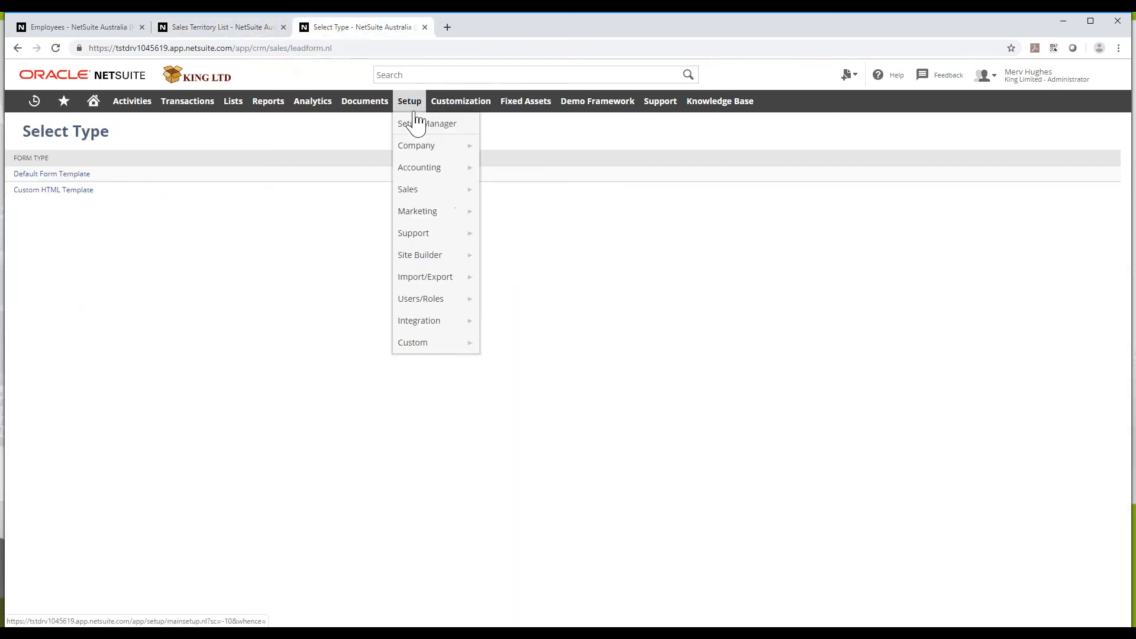
mouse_move(435, 218)
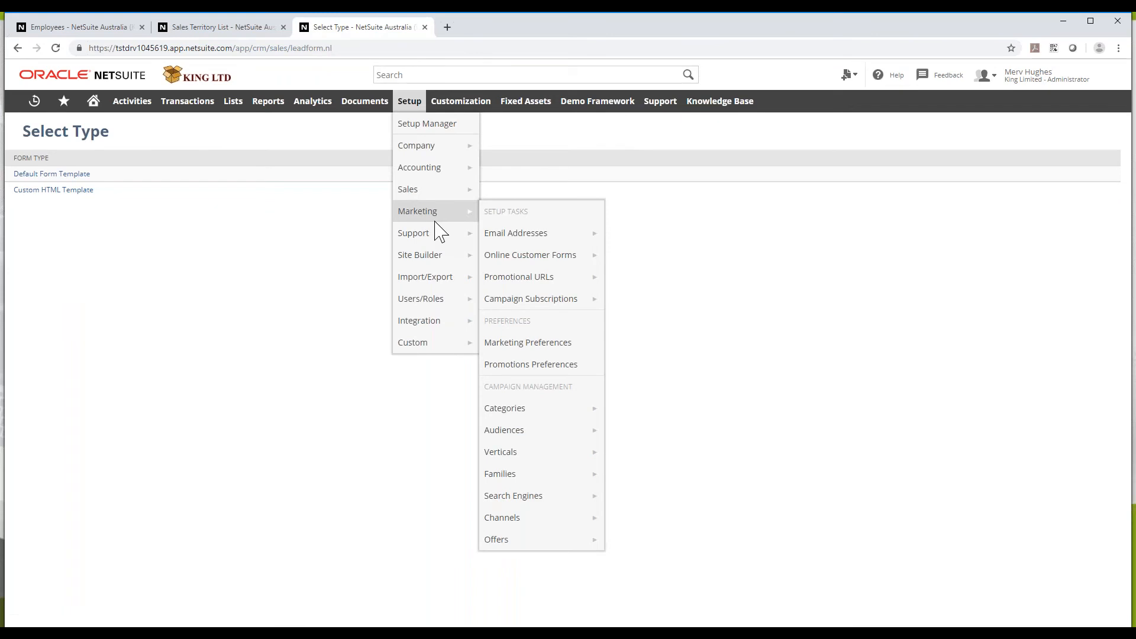
middle_click(571, 264)
left_click(520, 30)
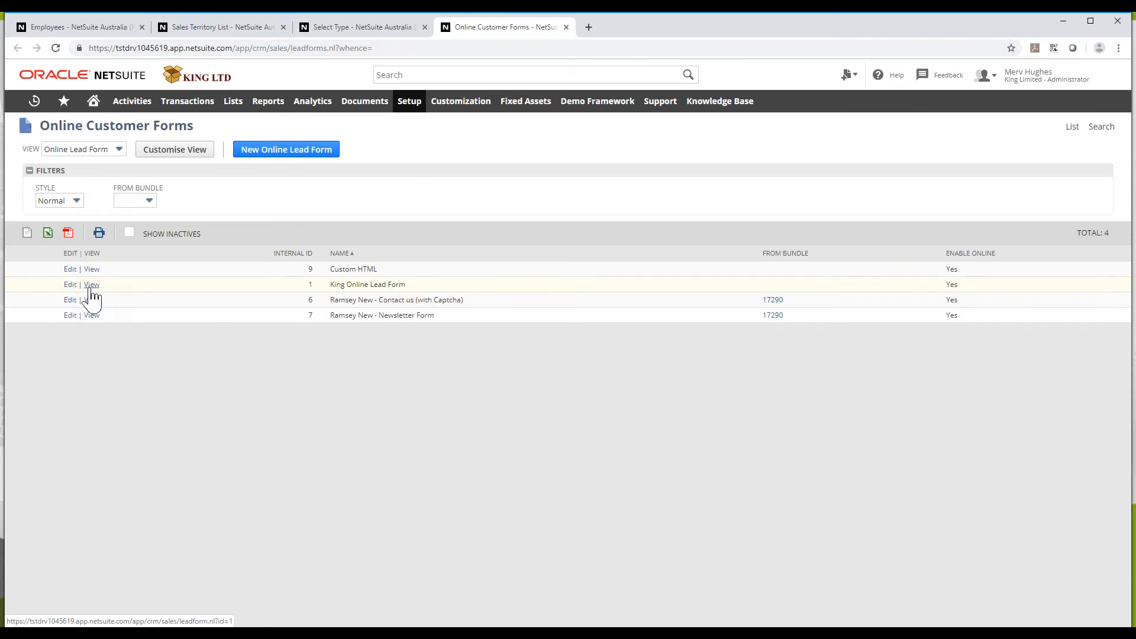
middle_click(71, 285)
On the King Online Lead Form, scroll past the field list to the empty Detail Message subtab
left_click(646, 29)
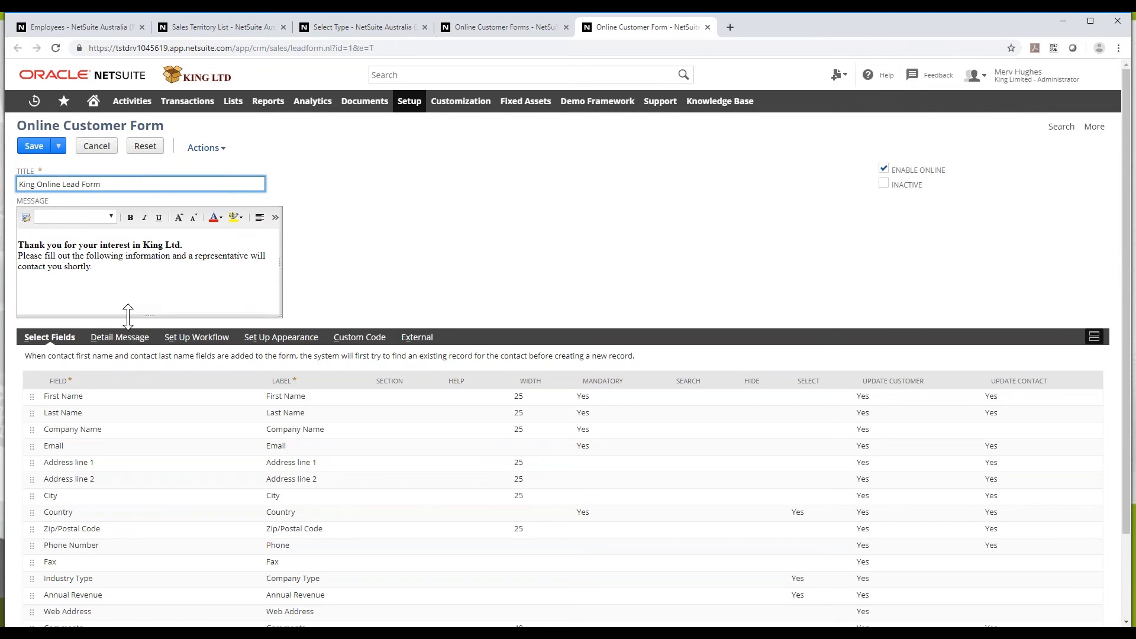
scroll(225, 256, "down", 2)
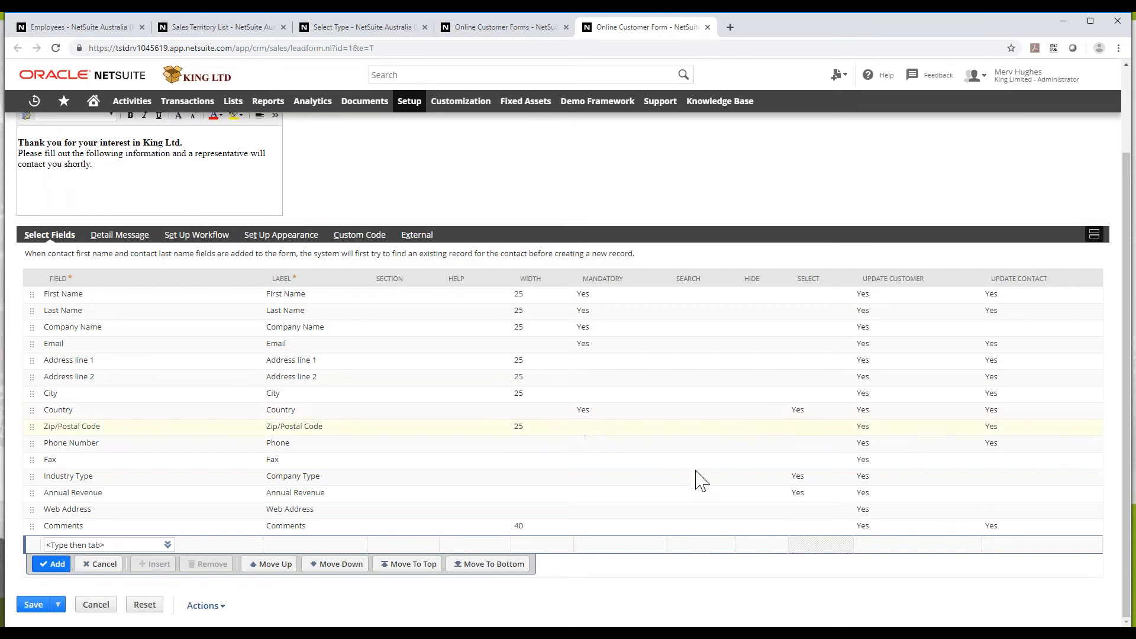
left_click(116, 239)
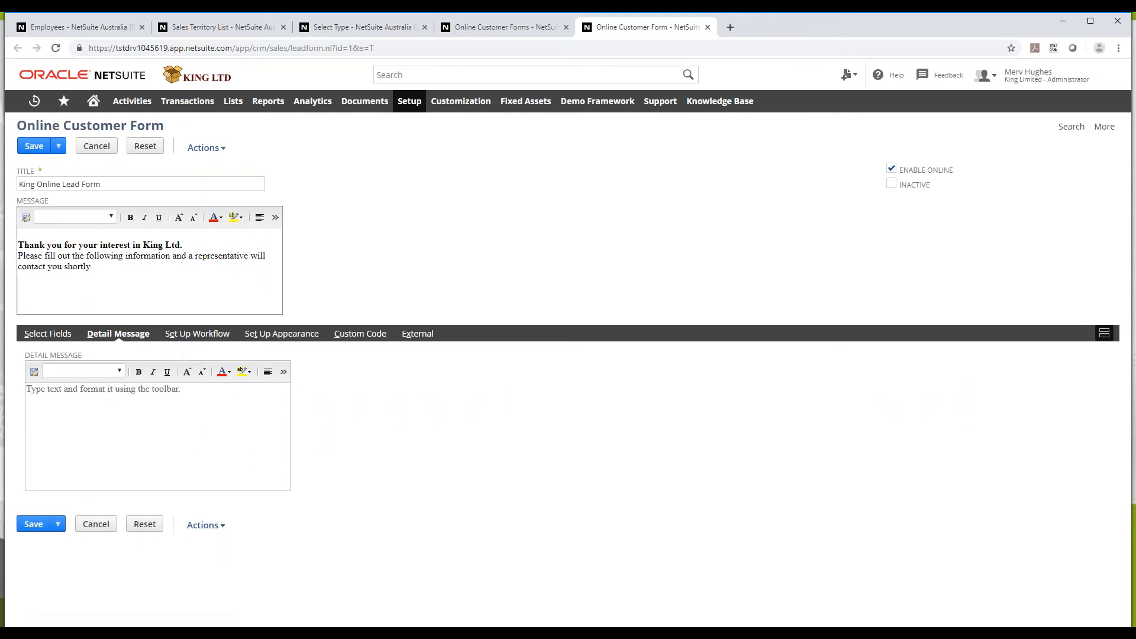
In the form's workflow, set lead status to 'Lead - New No Contact Made' and lead source to Web
left_click(211, 336)
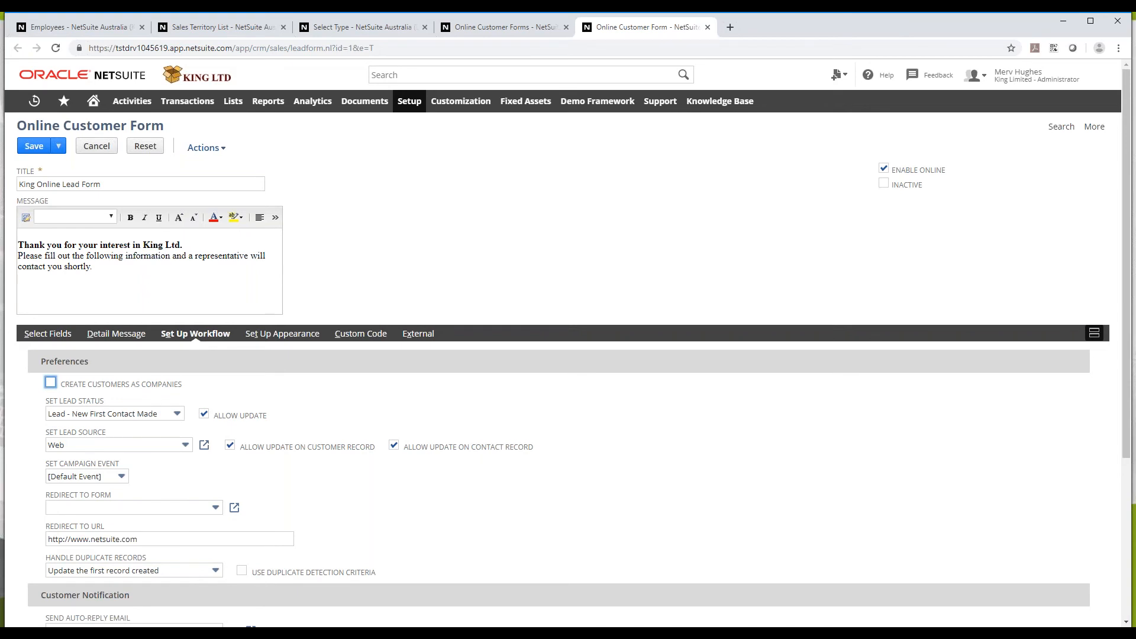
left_click(152, 416)
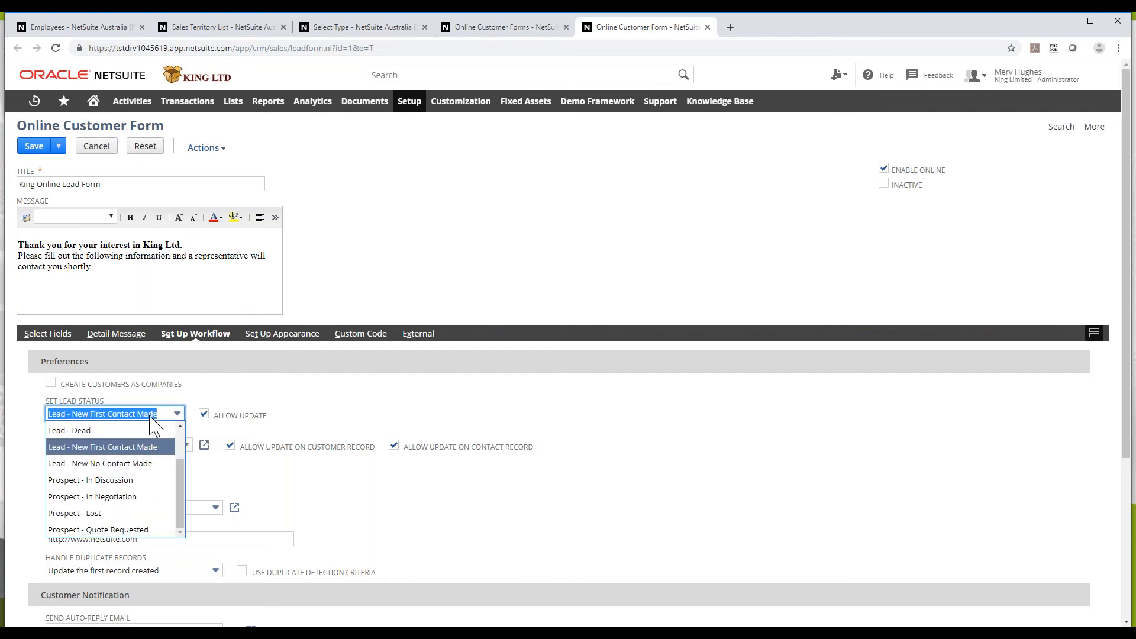
left_click(153, 464)
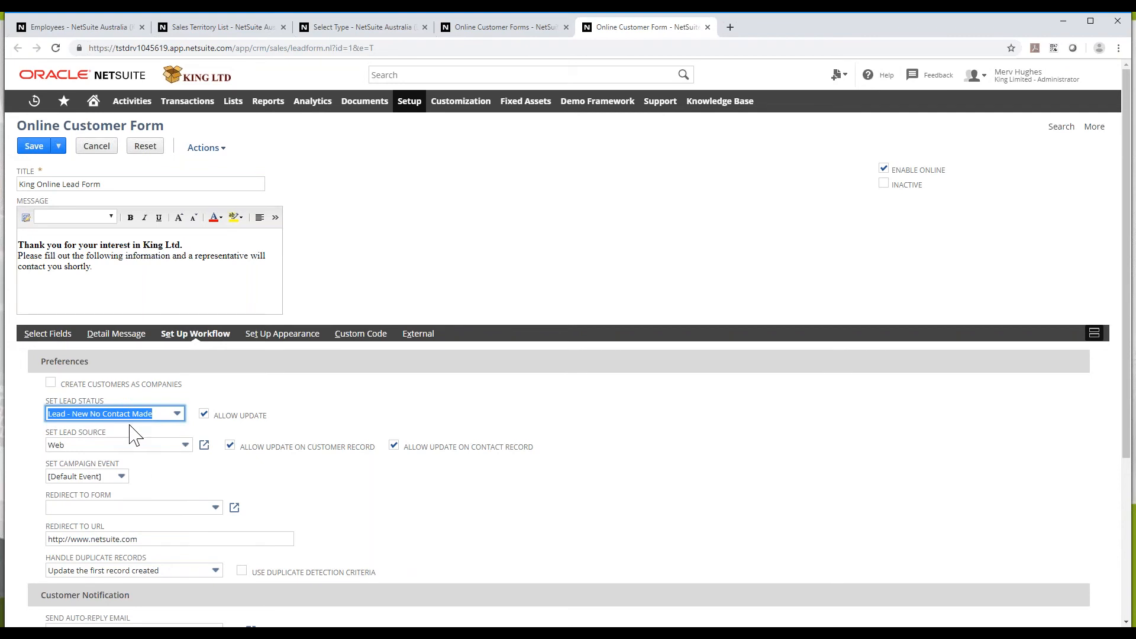
left_click(181, 418)
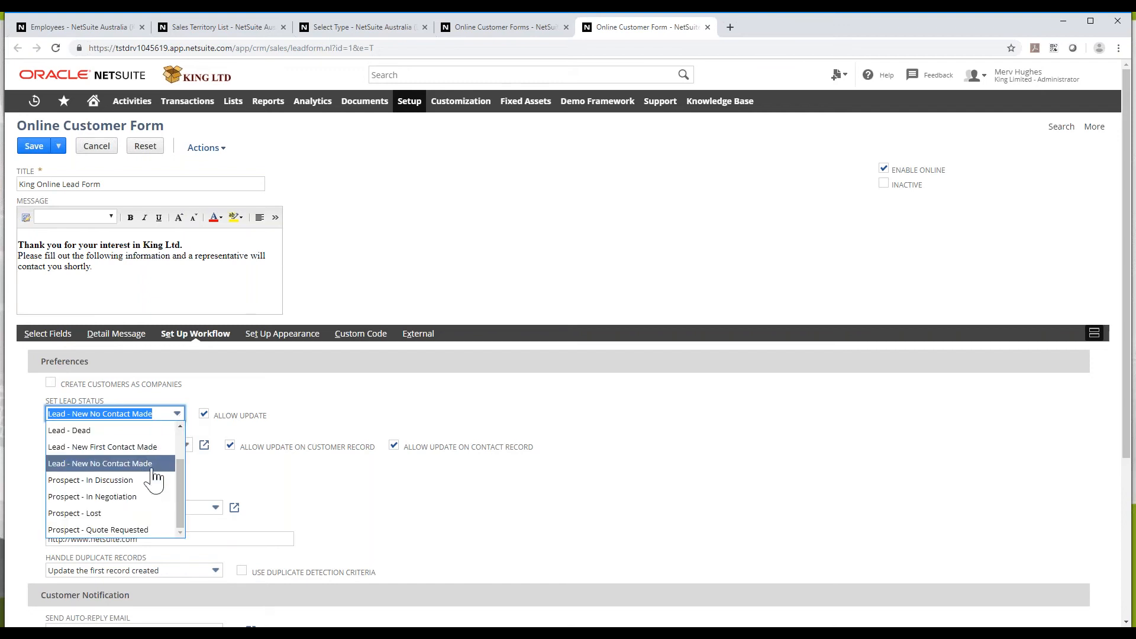
left_click(152, 464)
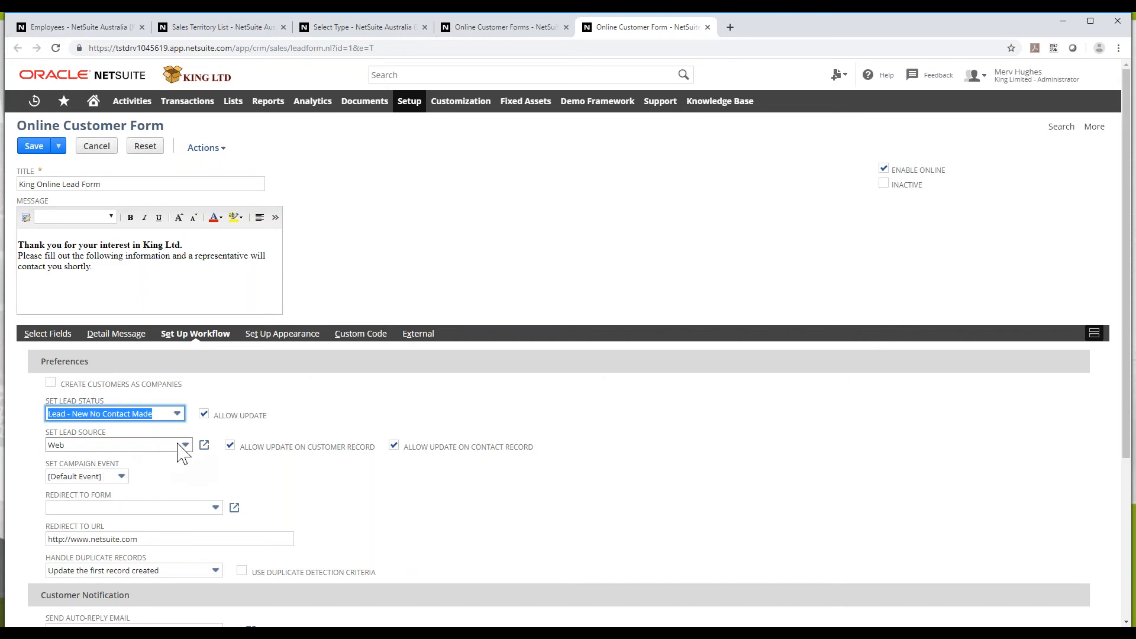
left_click(184, 444)
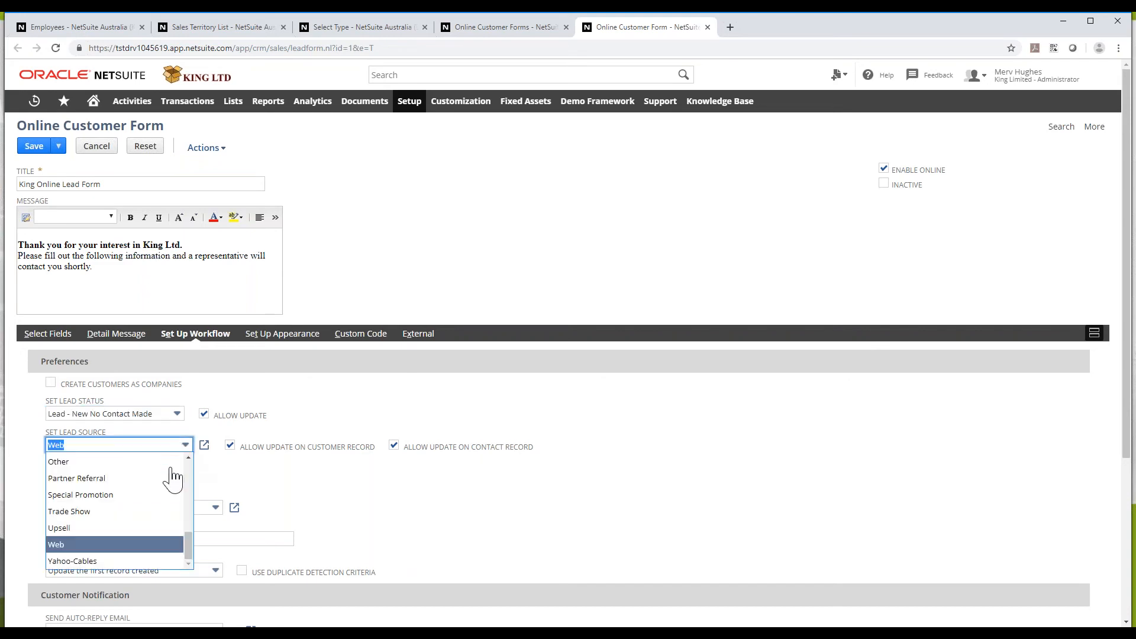
left_click(124, 545)
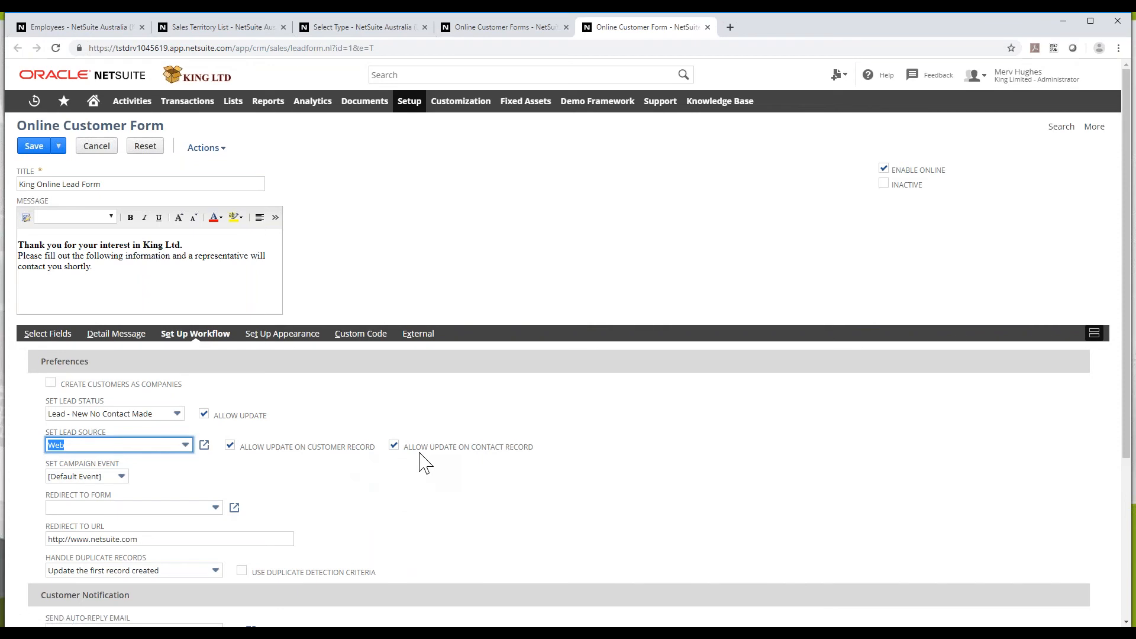
left_click(143, 509)
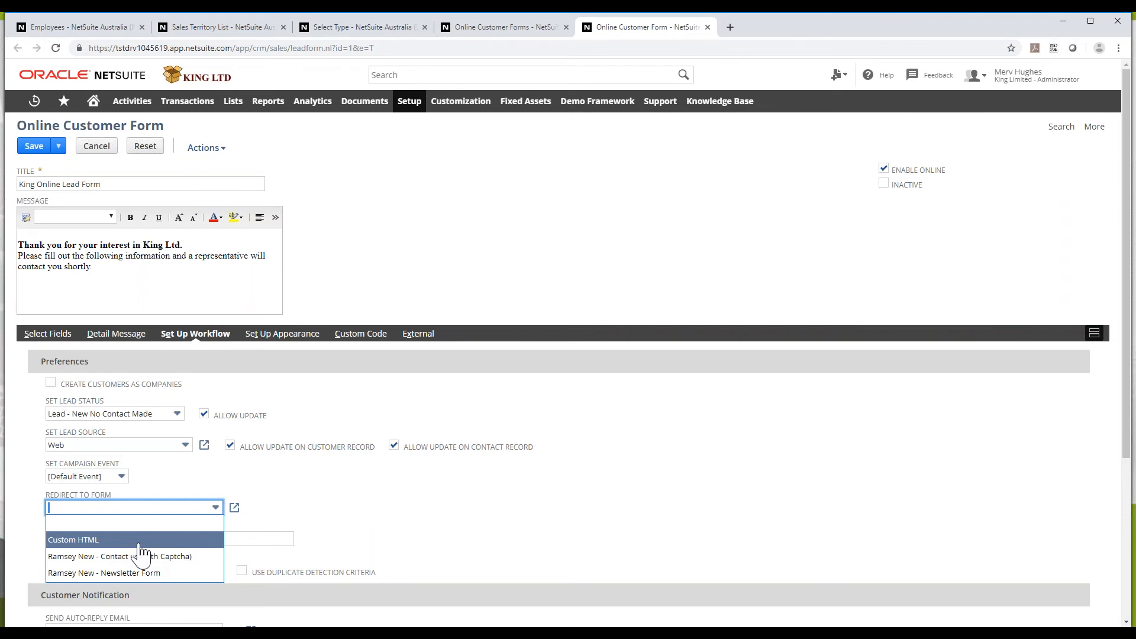
left_click_drag(289, 480, 291, 484)
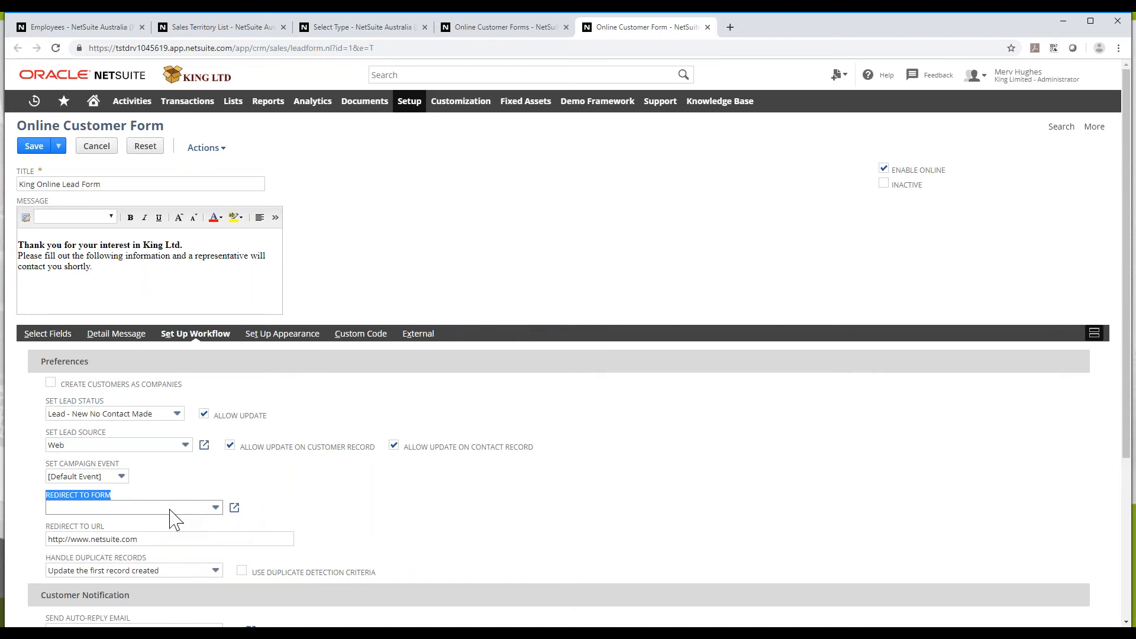
scroll(284, 529, "down", 2)
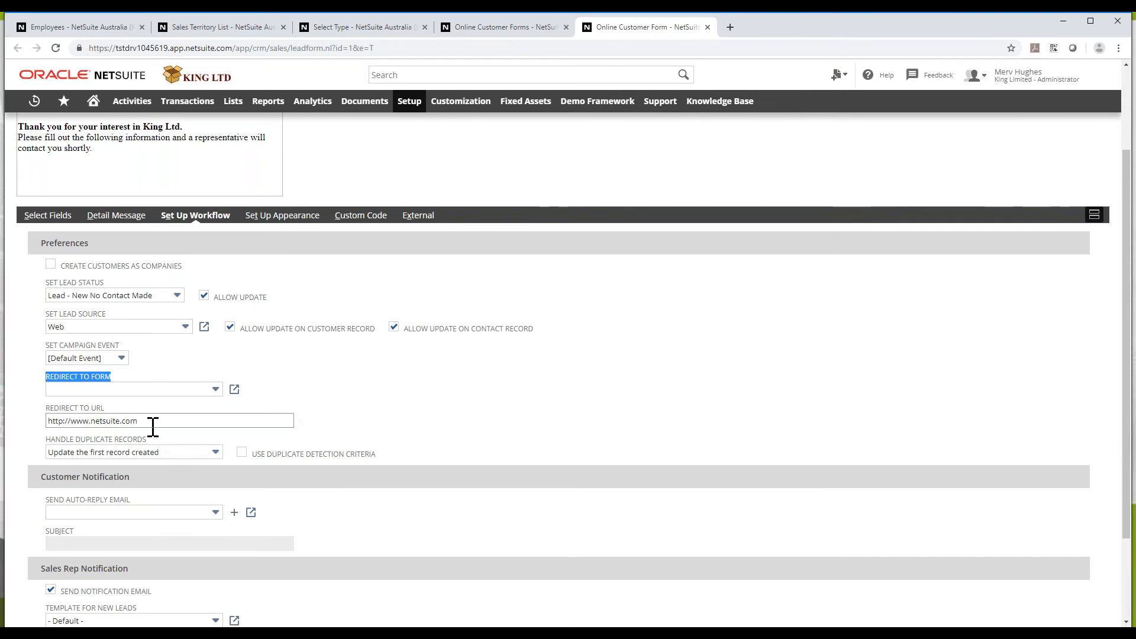
scroll(190, 469, "down", 2)
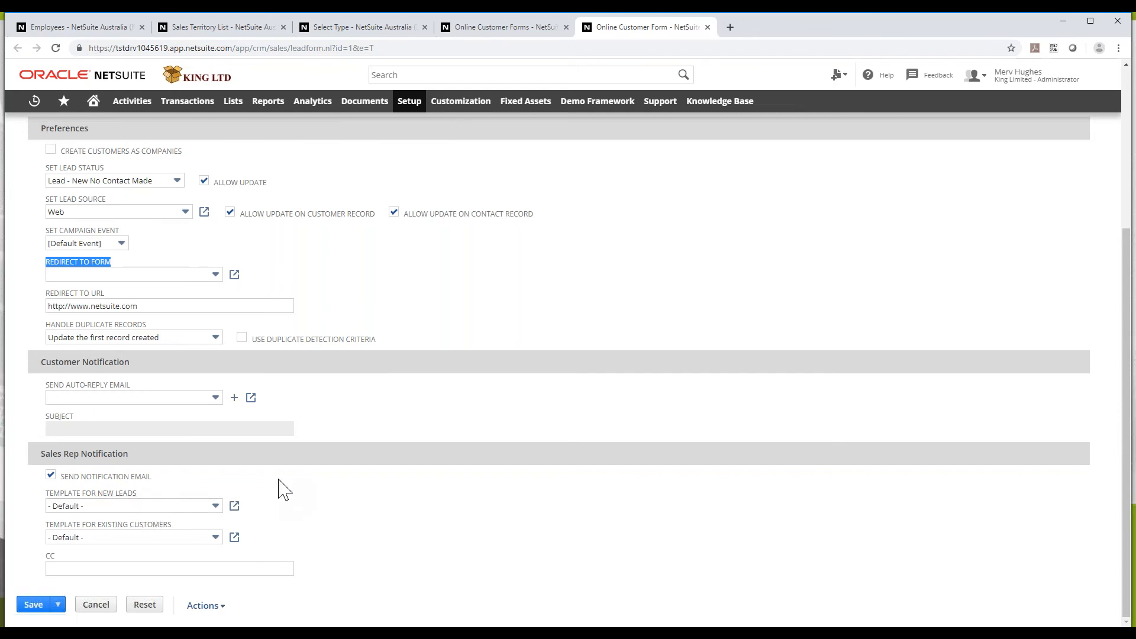
scroll(284, 489, "up", 4)
Check the lead form's Set Up Appearance settings, then switch to its Custom Code section
left_click(293, 336)
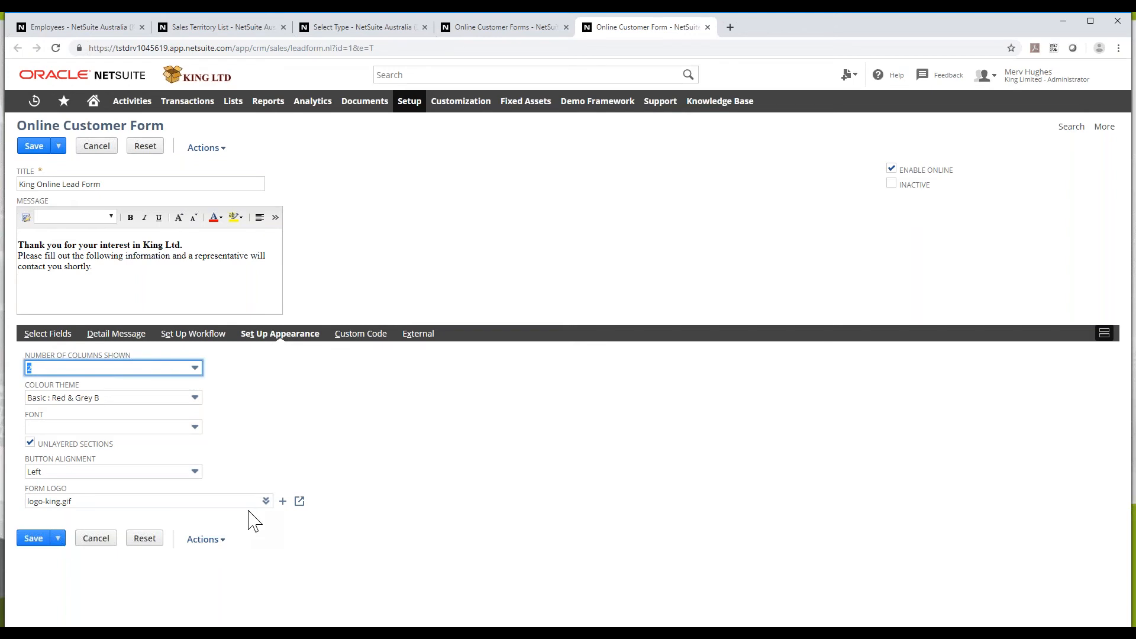
left_click(365, 335)
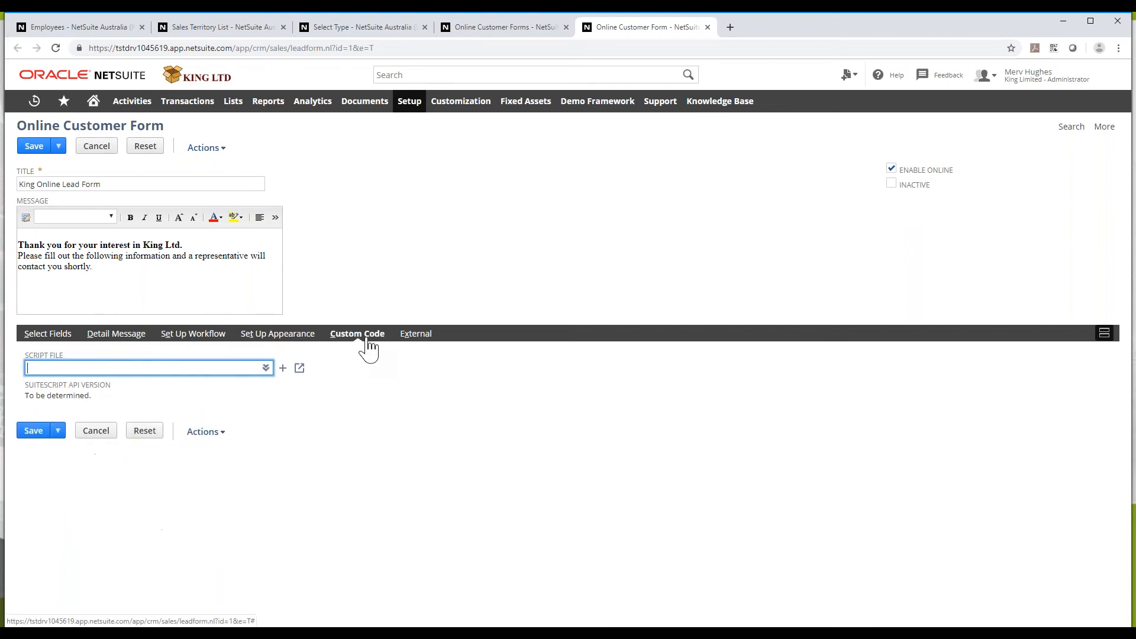
Try the publishable form link from the External subtab and close the unreachable error page
left_click(410, 336)
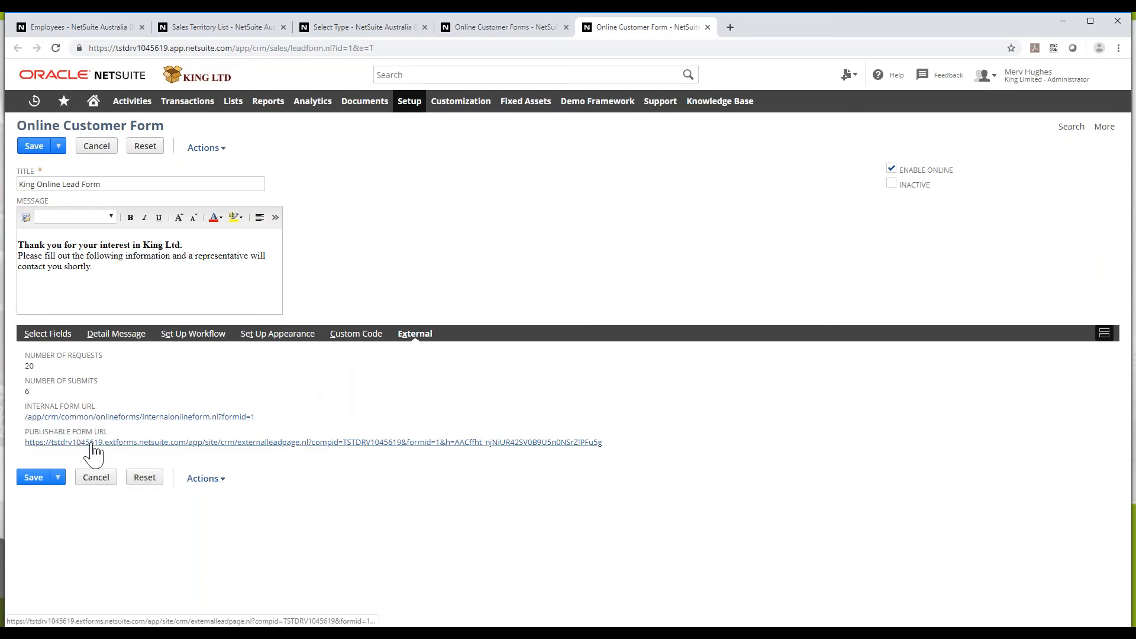
left_click(132, 443)
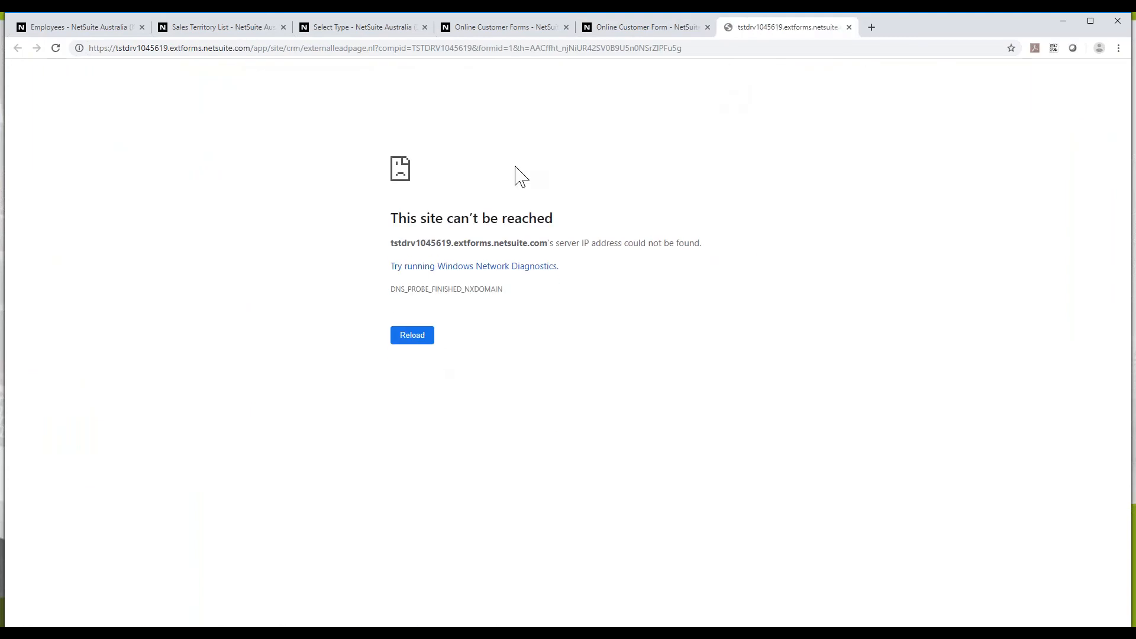
left_click(848, 27)
Save the King Online Lead Form and open its Publishable Form URL in a new tab
left_click(40, 151)
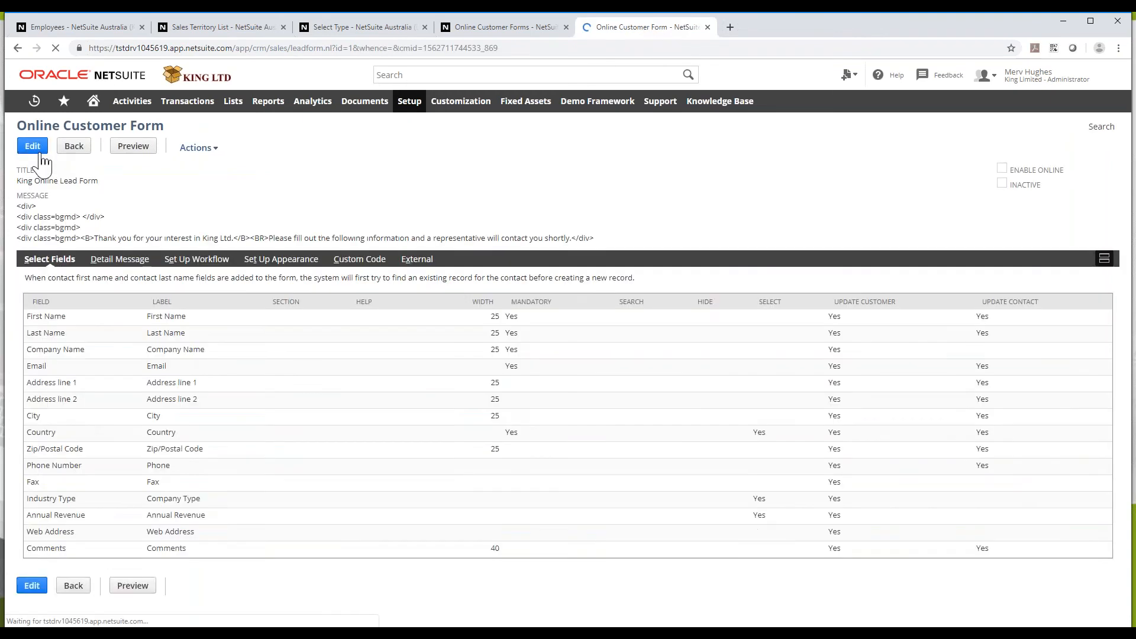
left_click(403, 306)
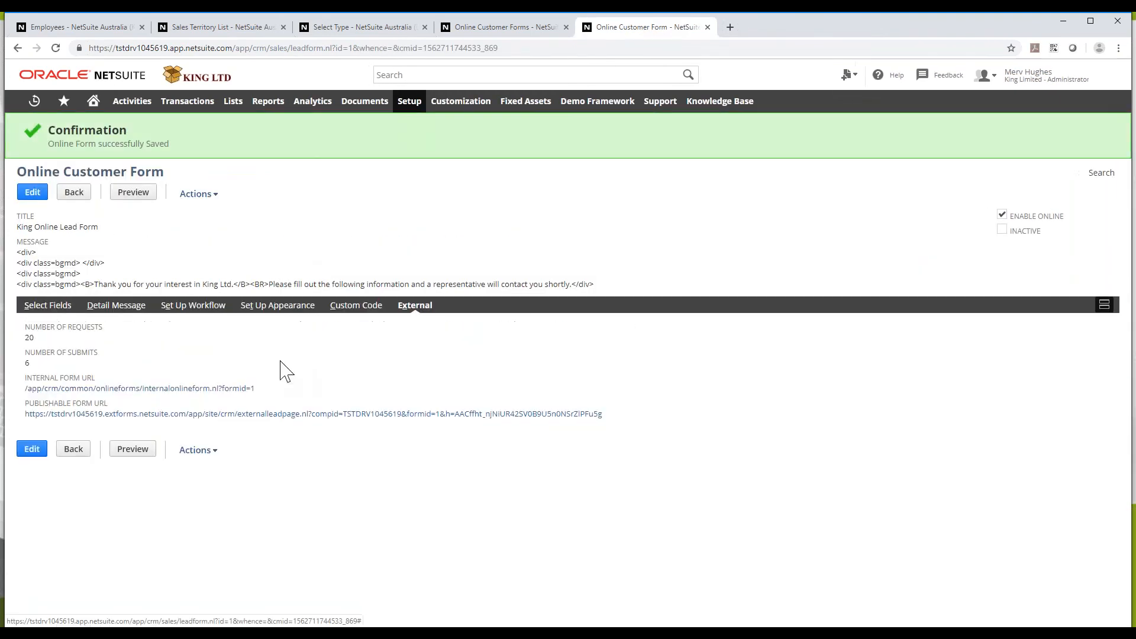
left_click(284, 411)
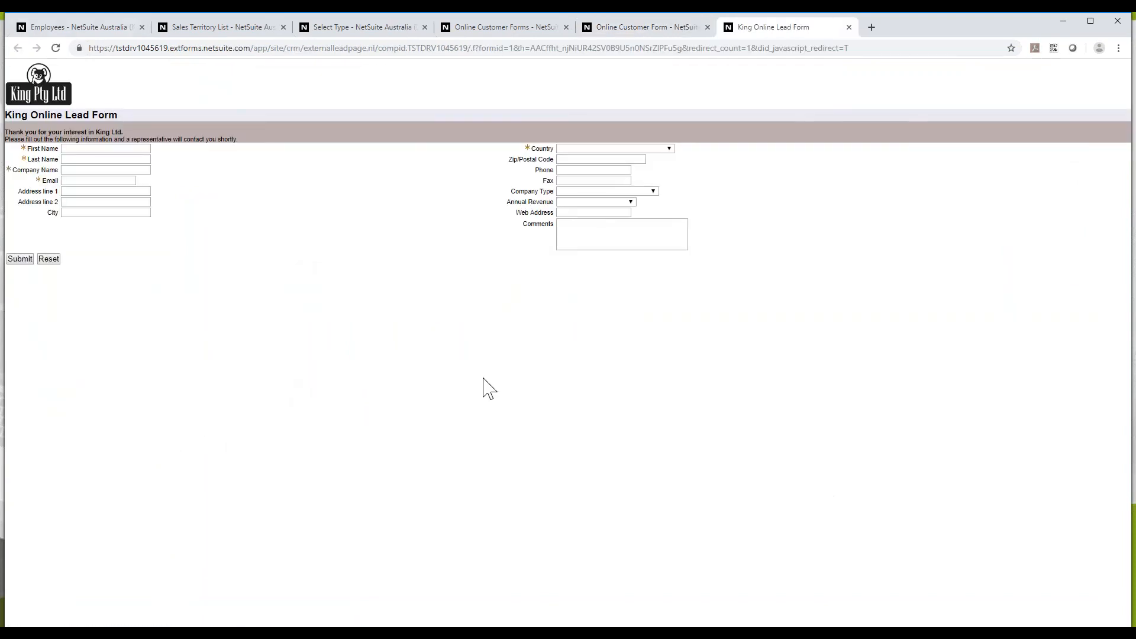
Fill in the test lead's first name, last name and e-mail address on the public form
left_click(85, 149)
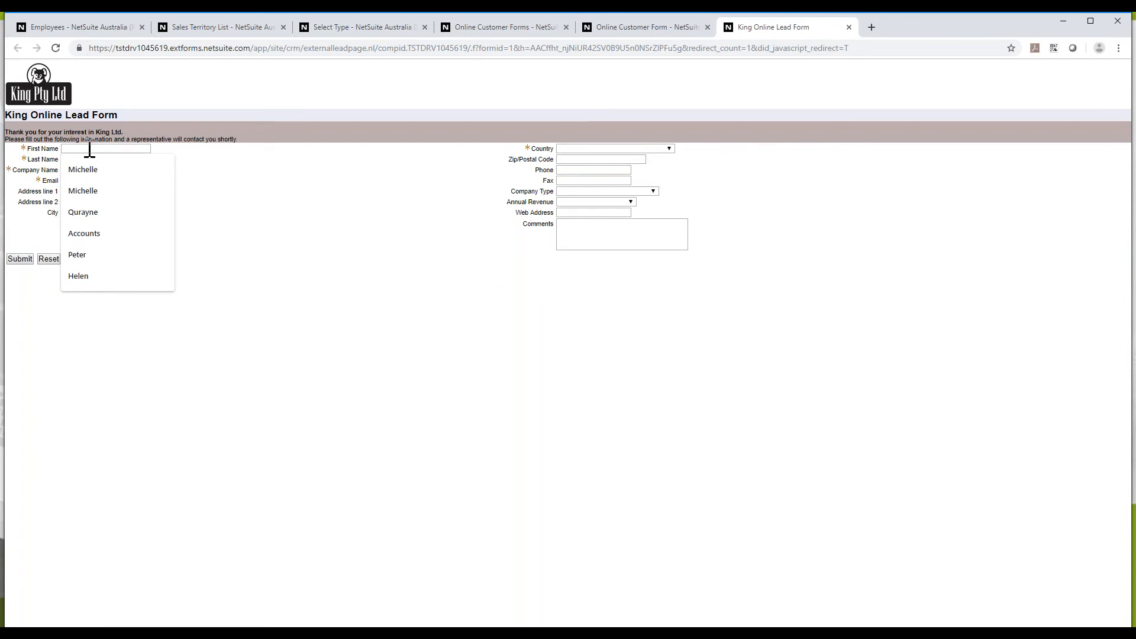
type("P")
key("BackSpace")
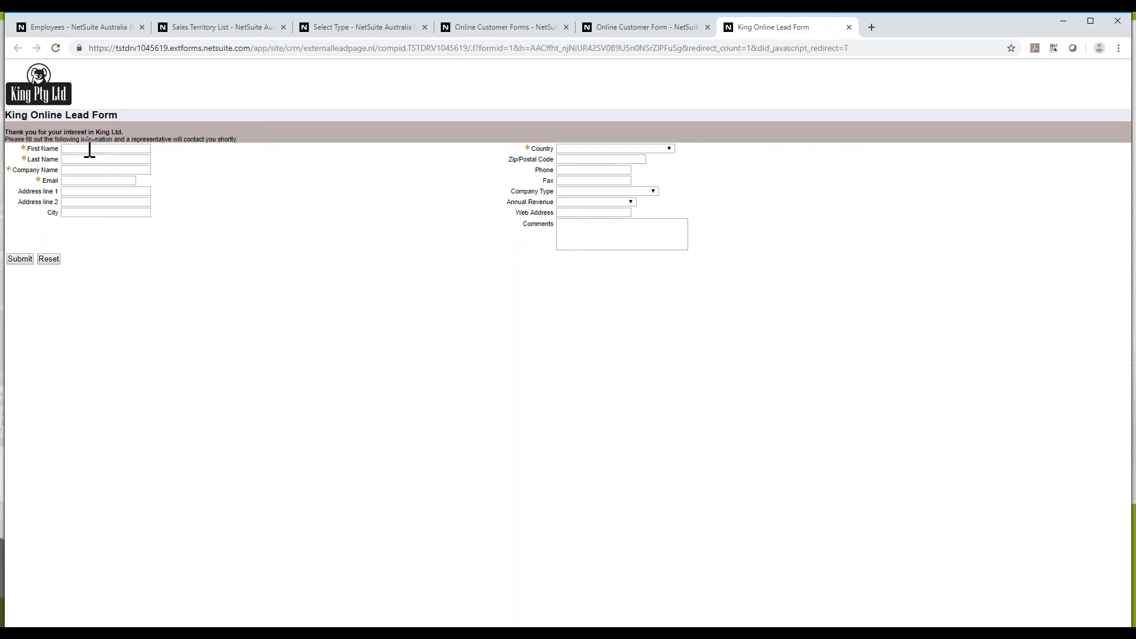
type("Jack")
key("Tab")
type("ap")
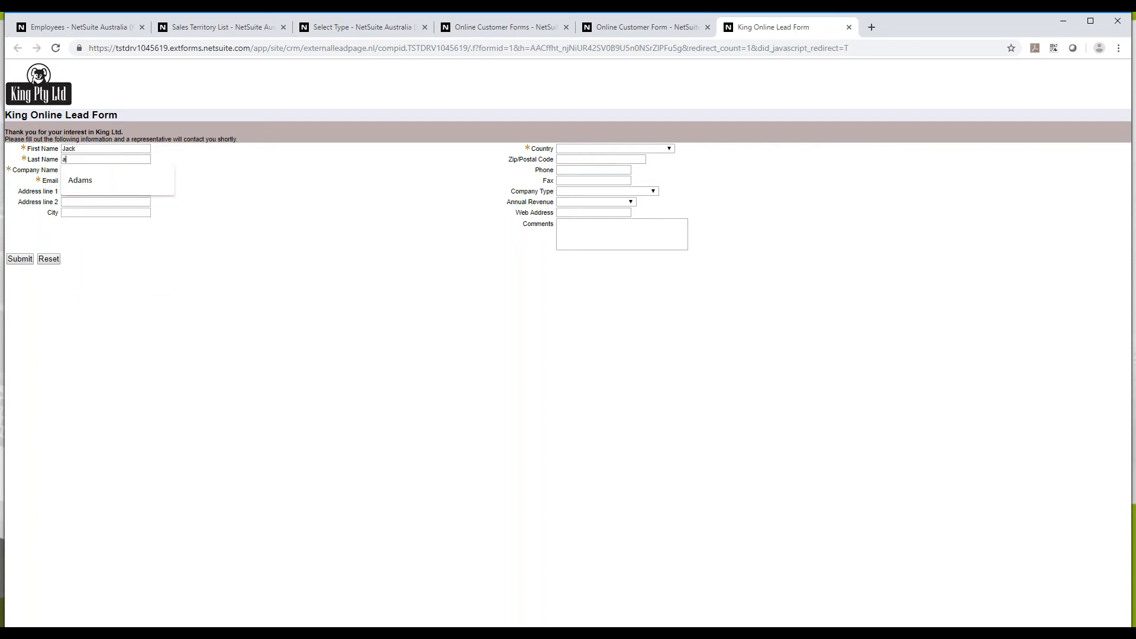
key("BackSpace")
type("Sparrow")
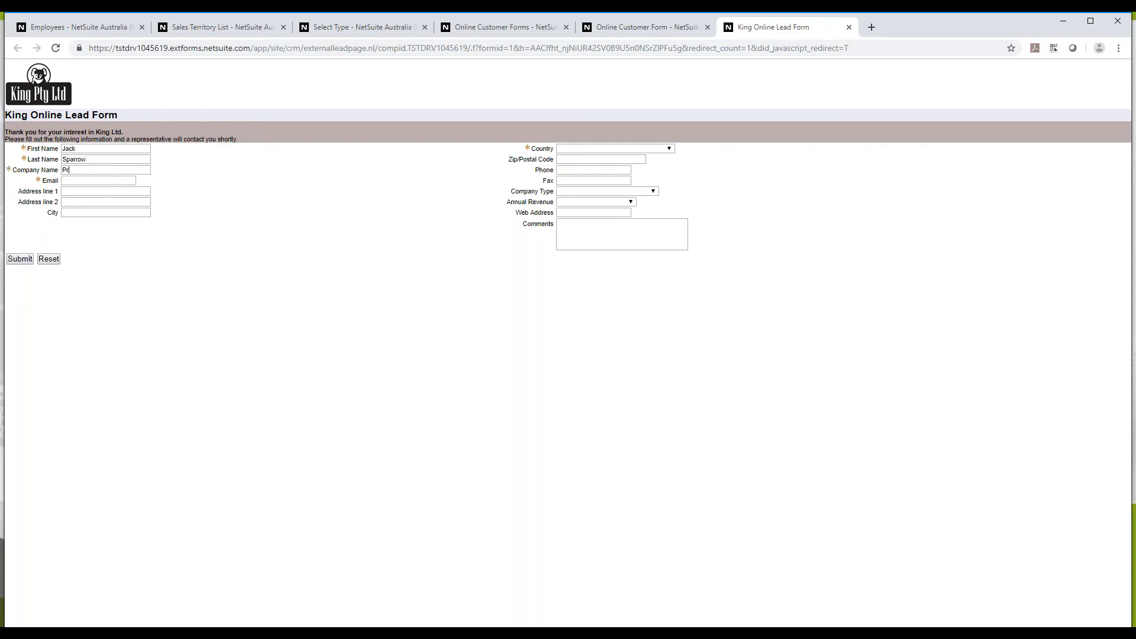
type("Pirate Co")
left_click(86, 180)
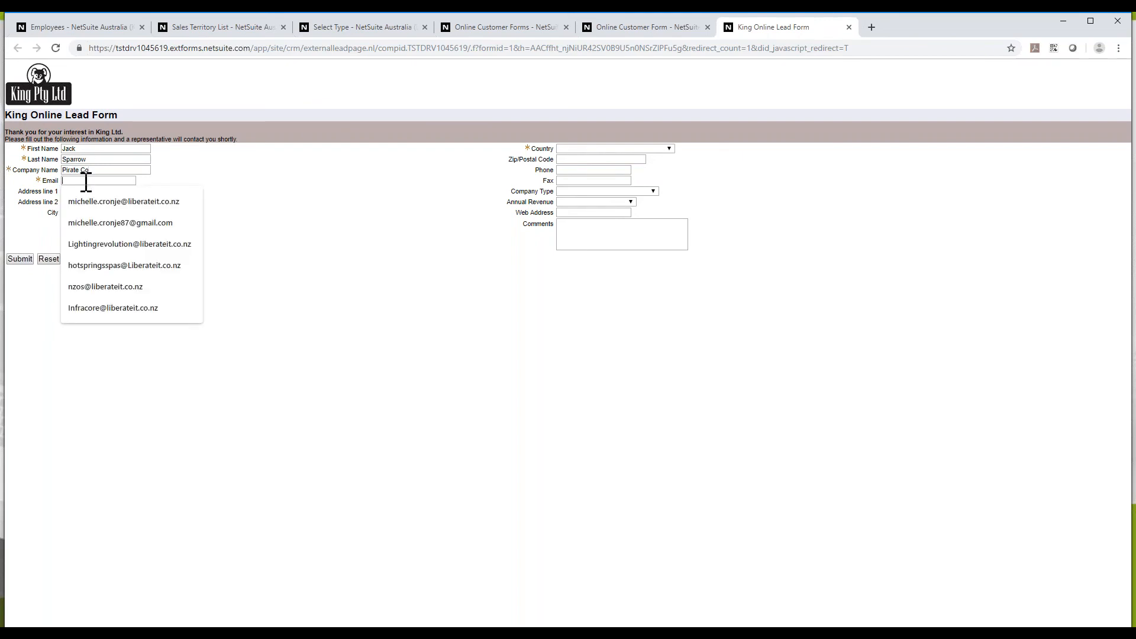
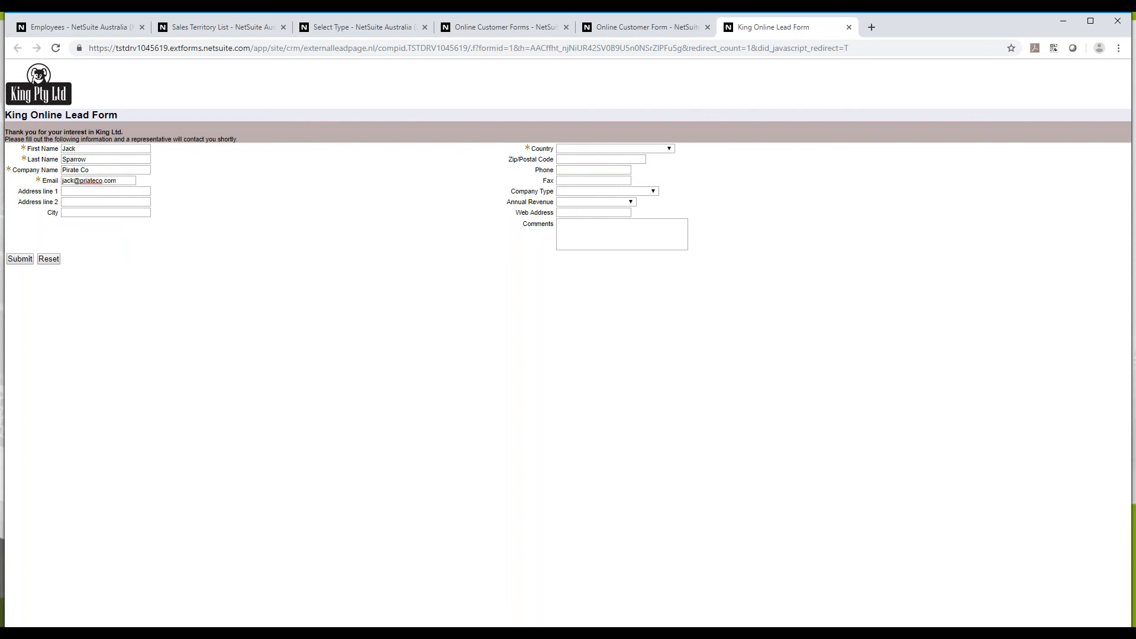
Choose South Africa as the country and submit the lead form
left_click(609, 148)
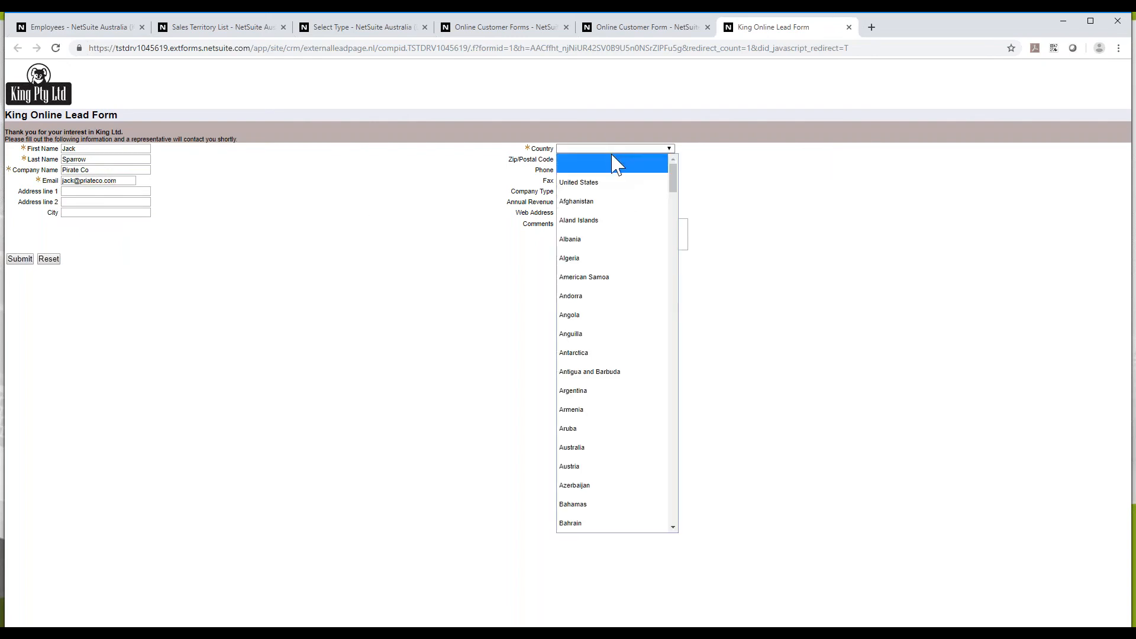
key("a")
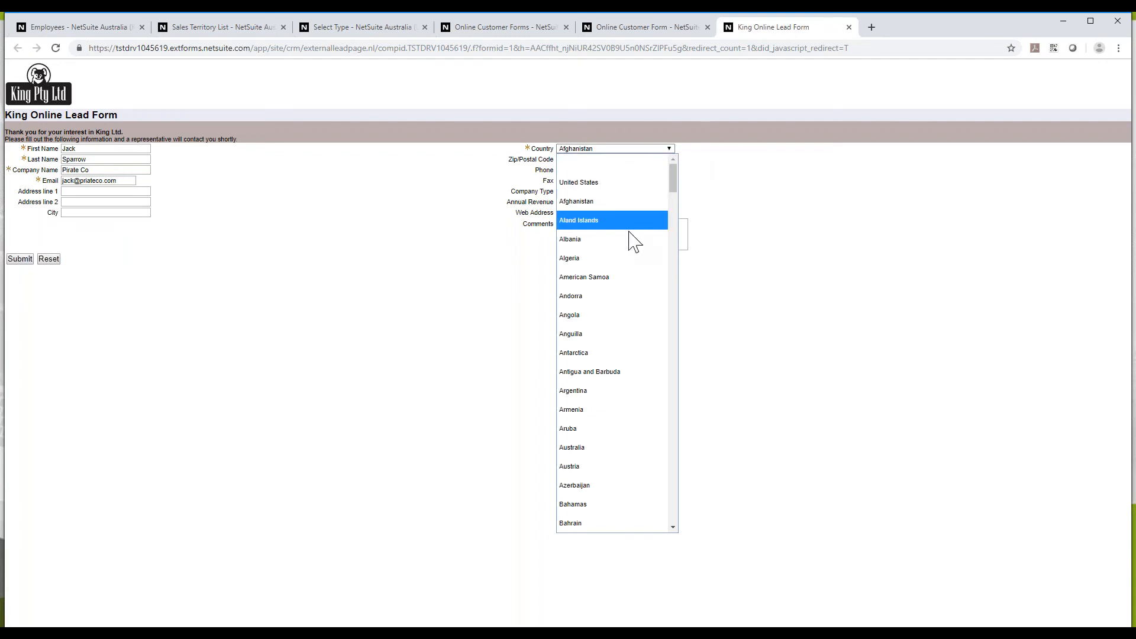
scroll(641, 317, "down", 15)
left_click(614, 151)
left_click(581, 149)
key("s")
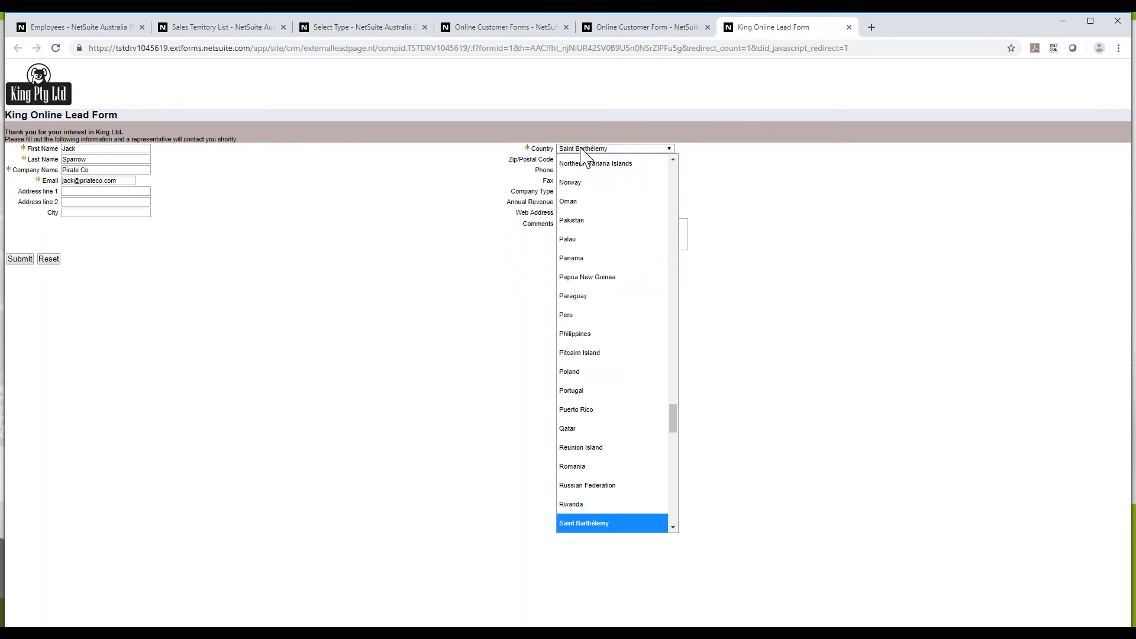
scroll(651, 444, "up", 1)
scroll(615, 331, "down", 12)
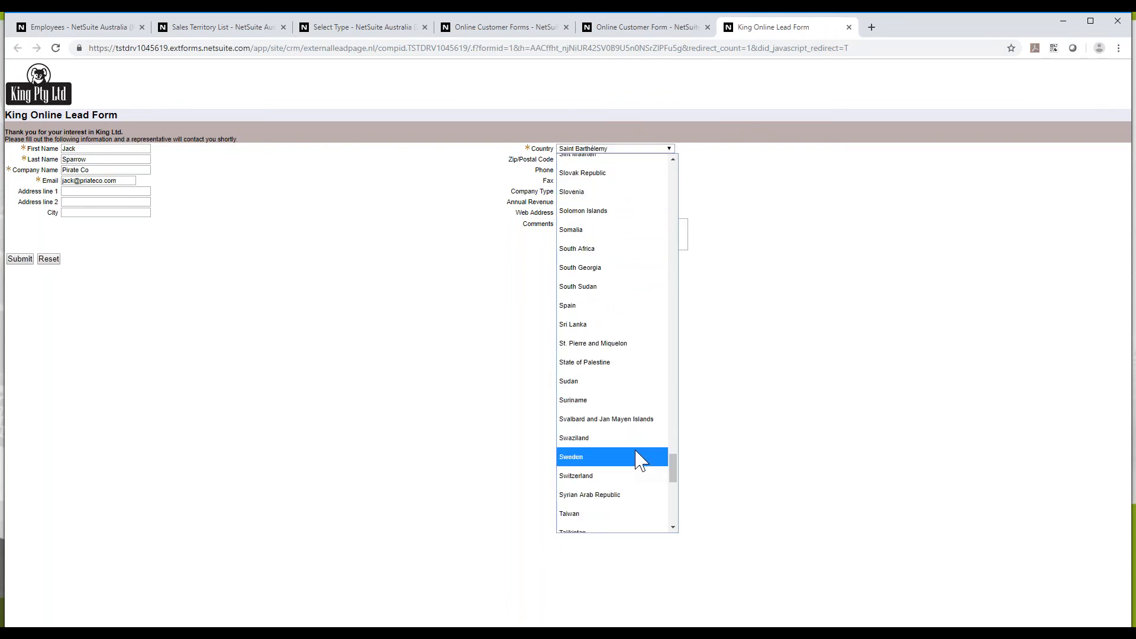
scroll(640, 460, "down", 2)
scroll(640, 460, "up", 2)
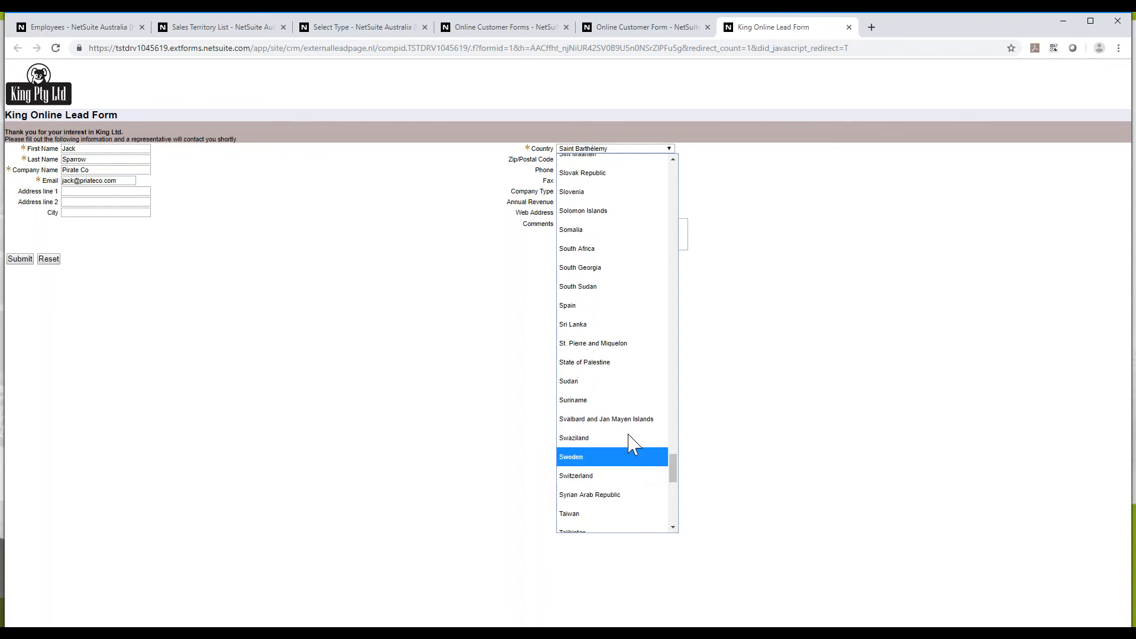
left_click(586, 264)
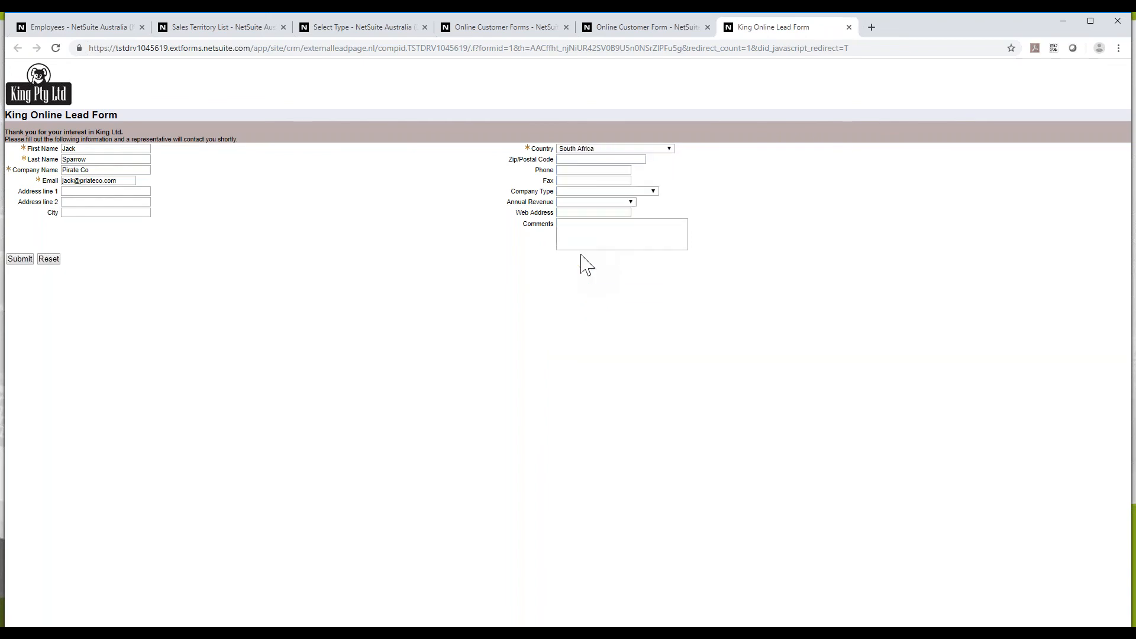
left_click(19, 262)
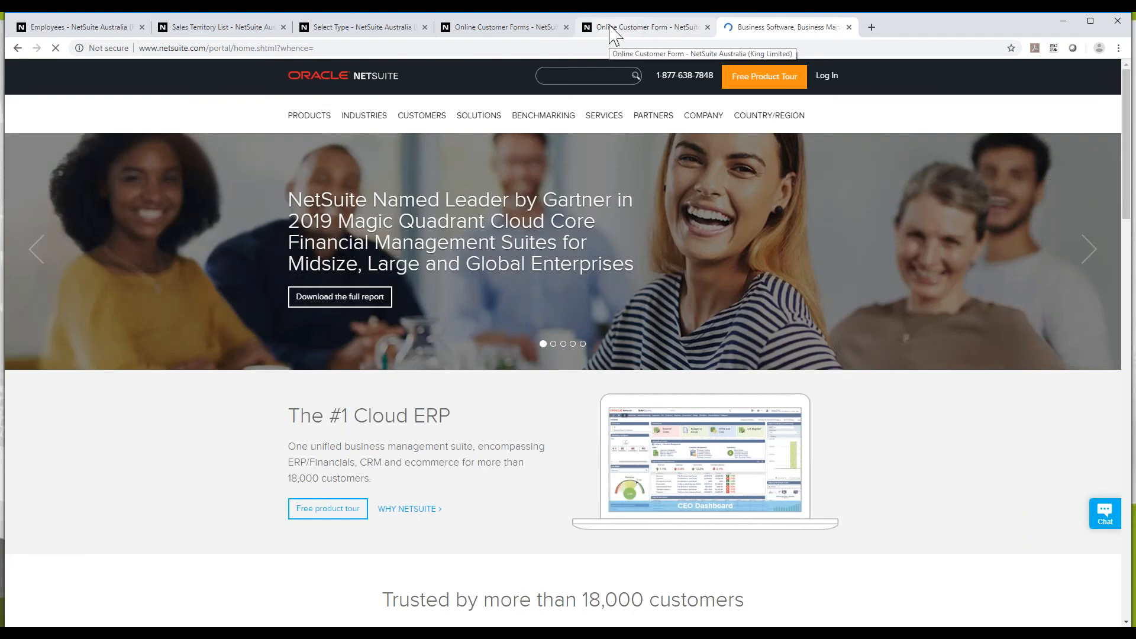
Return to the King Online Lead Form record showing 20 requests and 6 submits
left_click(606, 30)
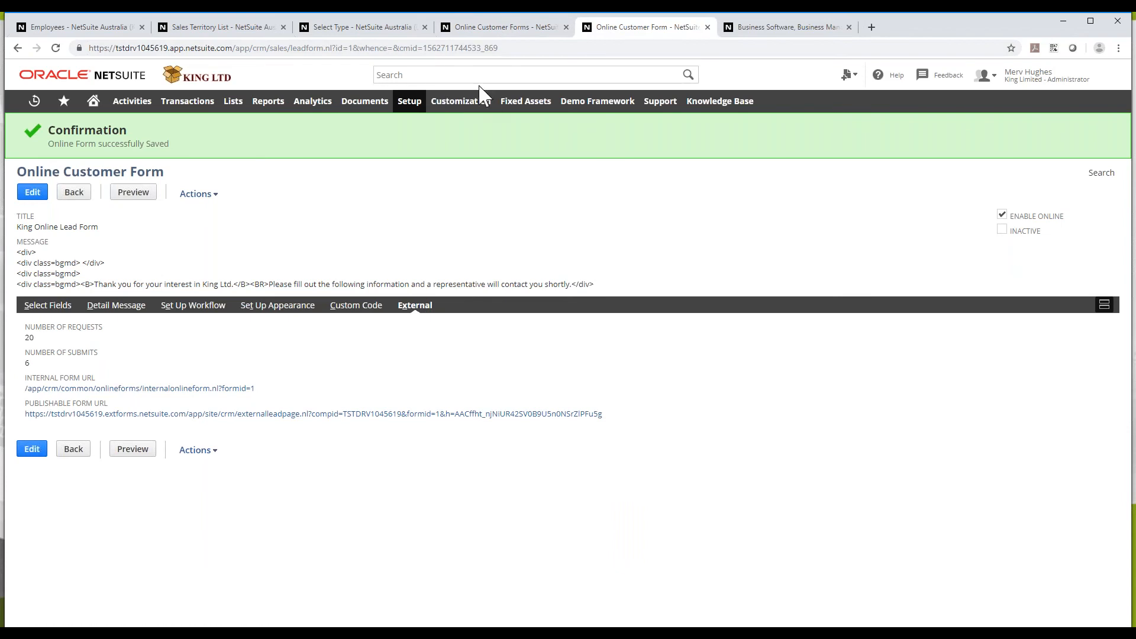
mouse_move(470, 102)
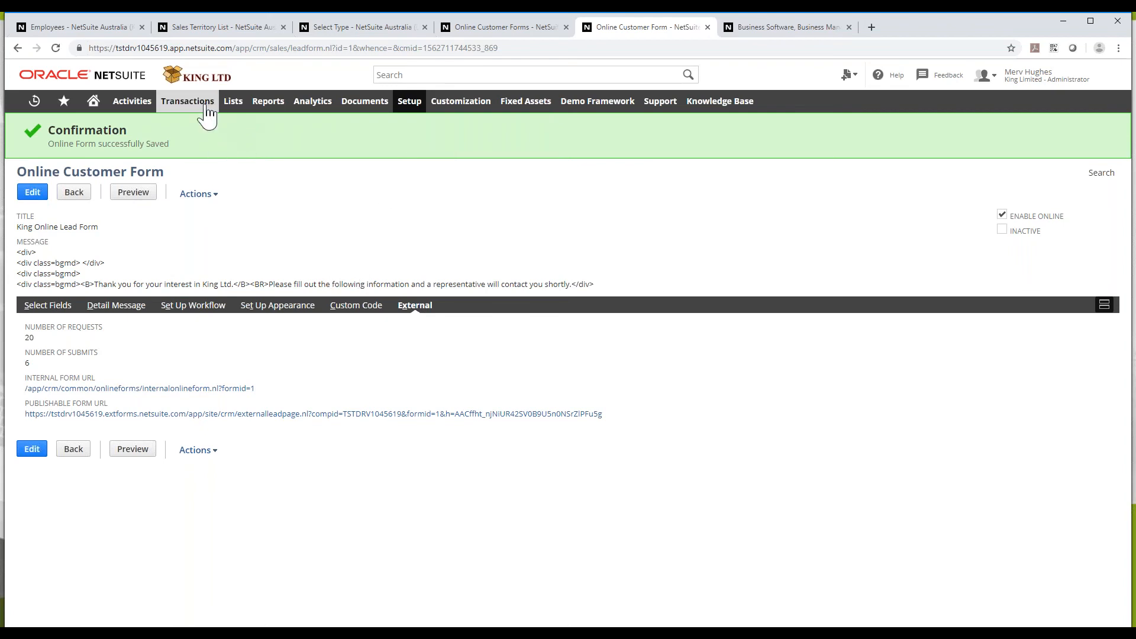
Open Establish Quotas in a new tab and select the sales rep for the 2019-2020 quota
mouse_move(207, 110)
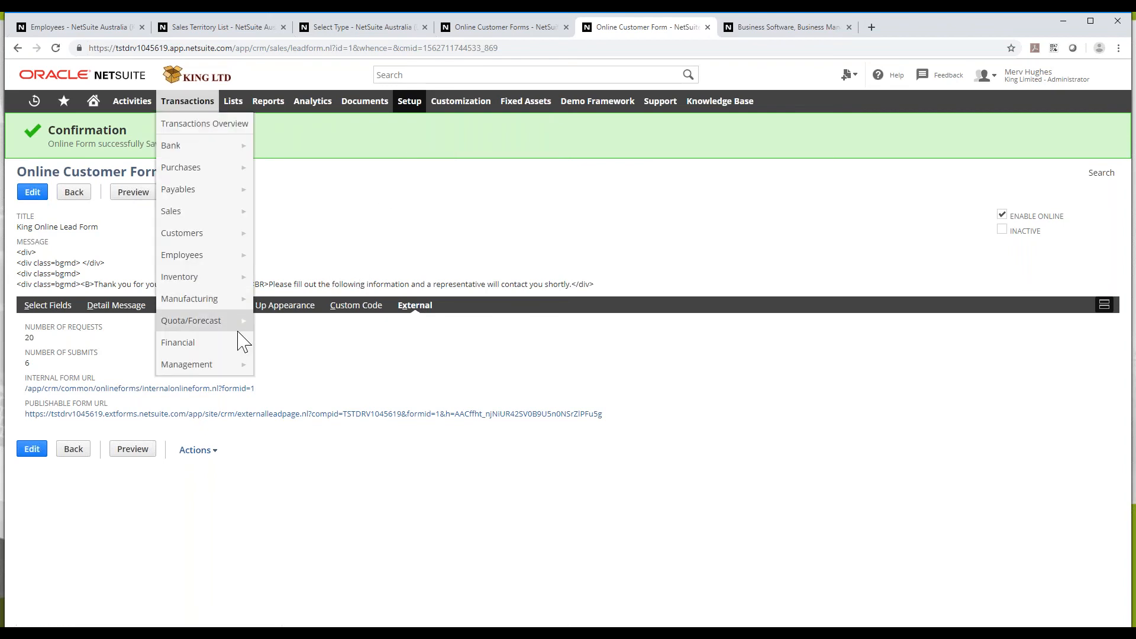
mouse_move(239, 324)
middle_click(294, 322)
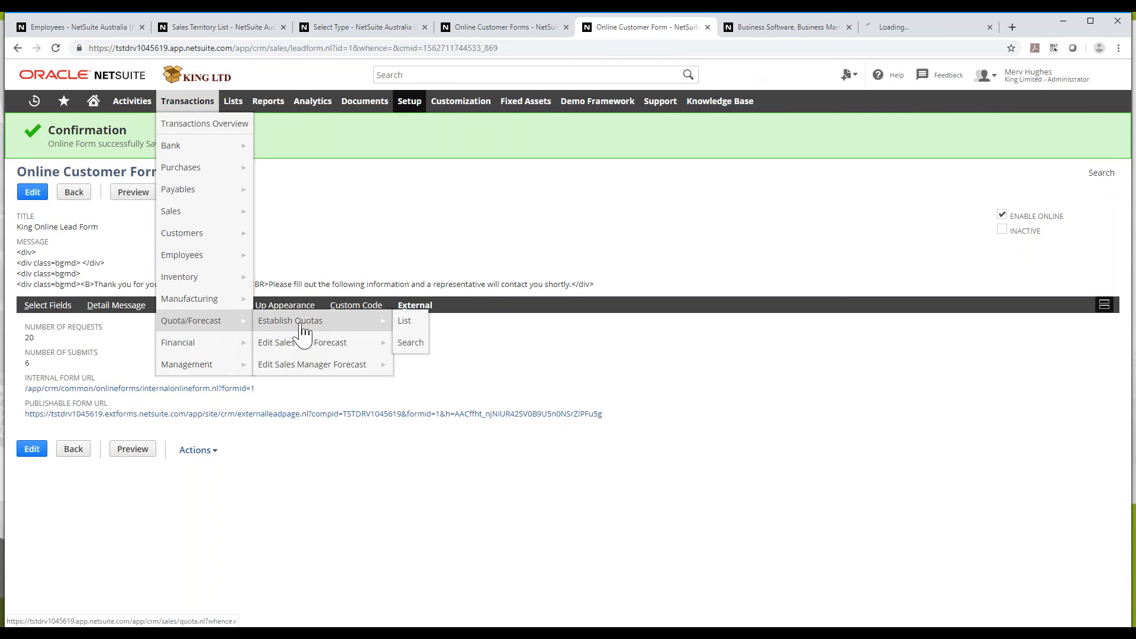
left_click(914, 28)
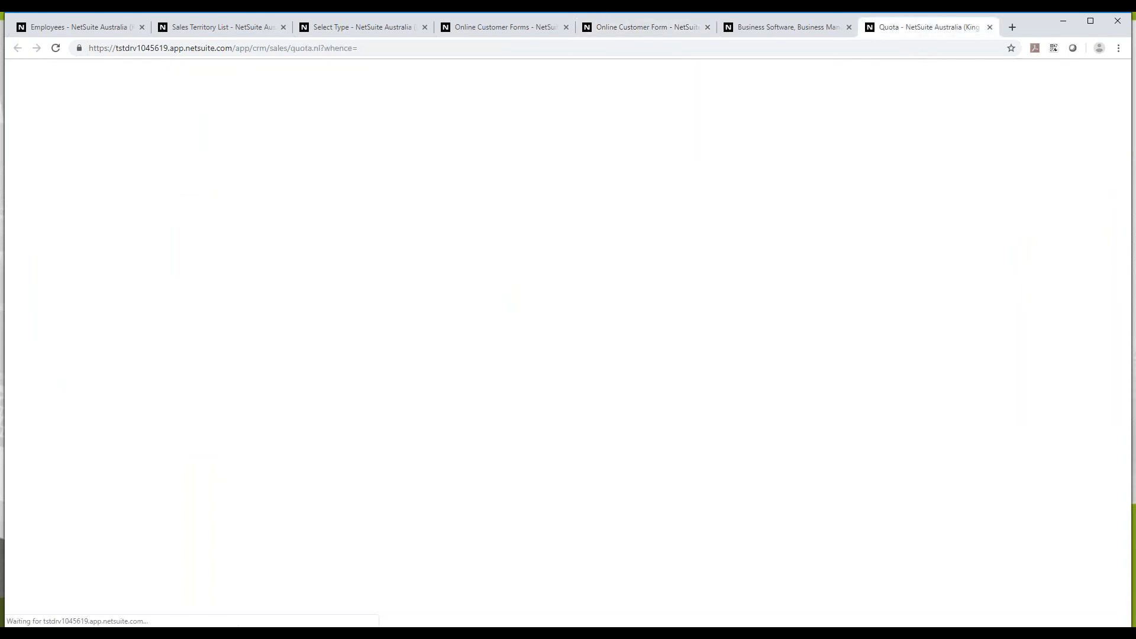
left_click(112, 185)
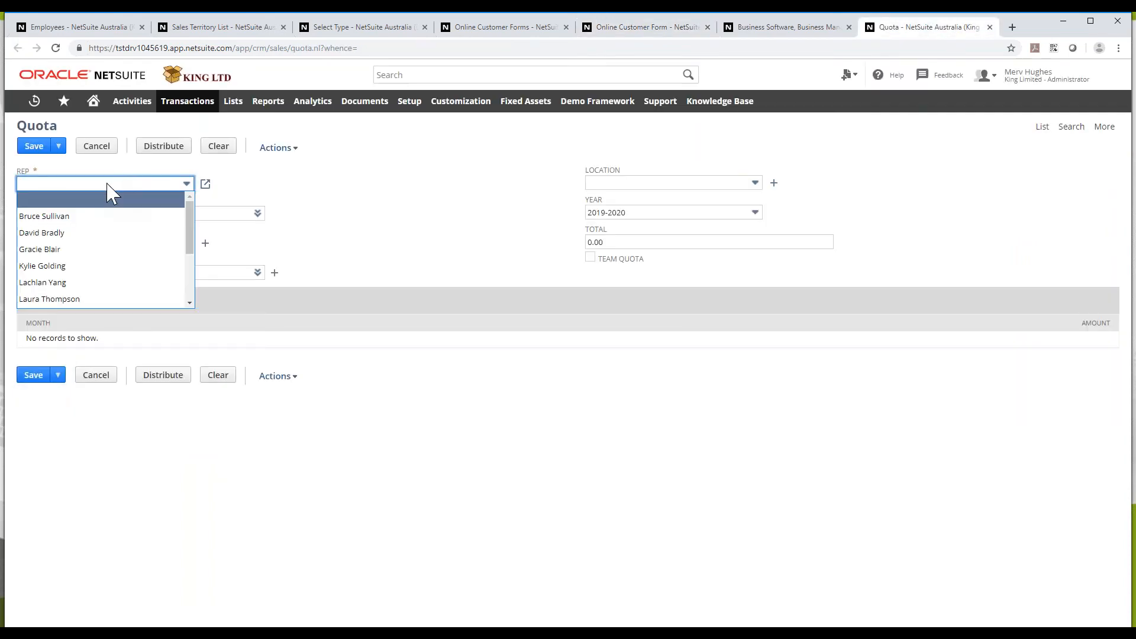
key("k")
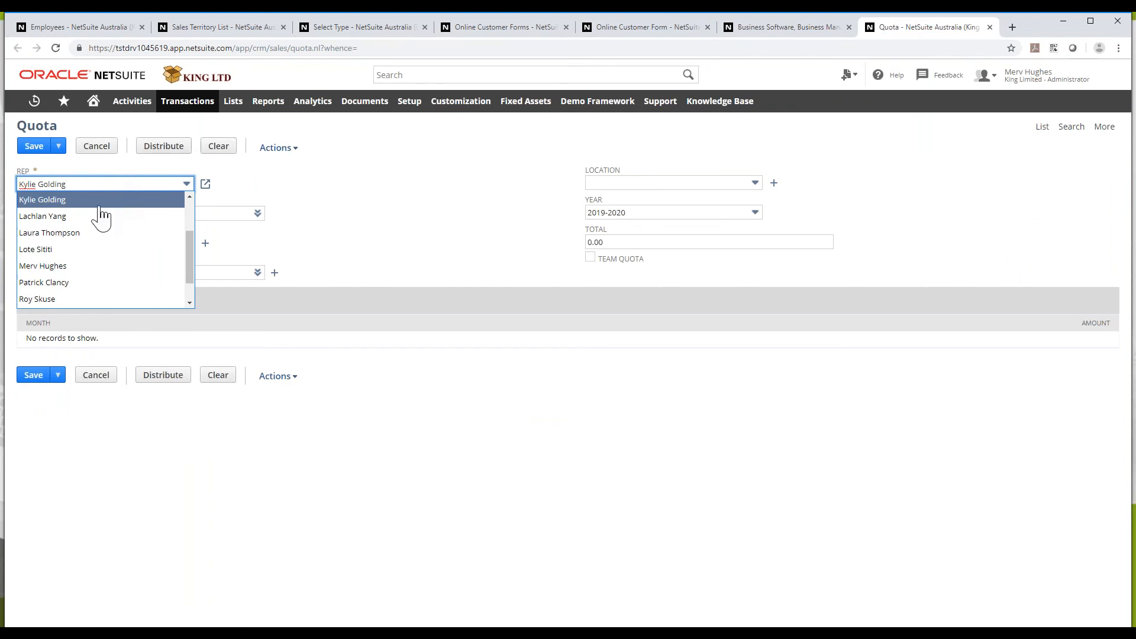
key("Return")
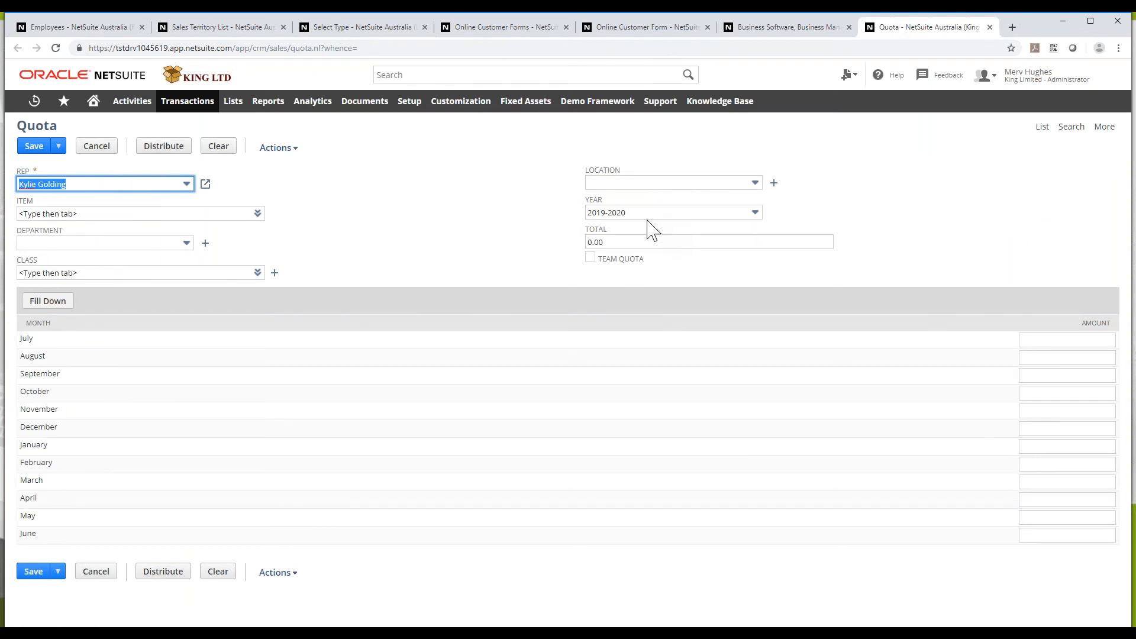
Fill 60,000 down from July, raise December to 80,000, and save the 740,000 quota
left_click(1067, 339)
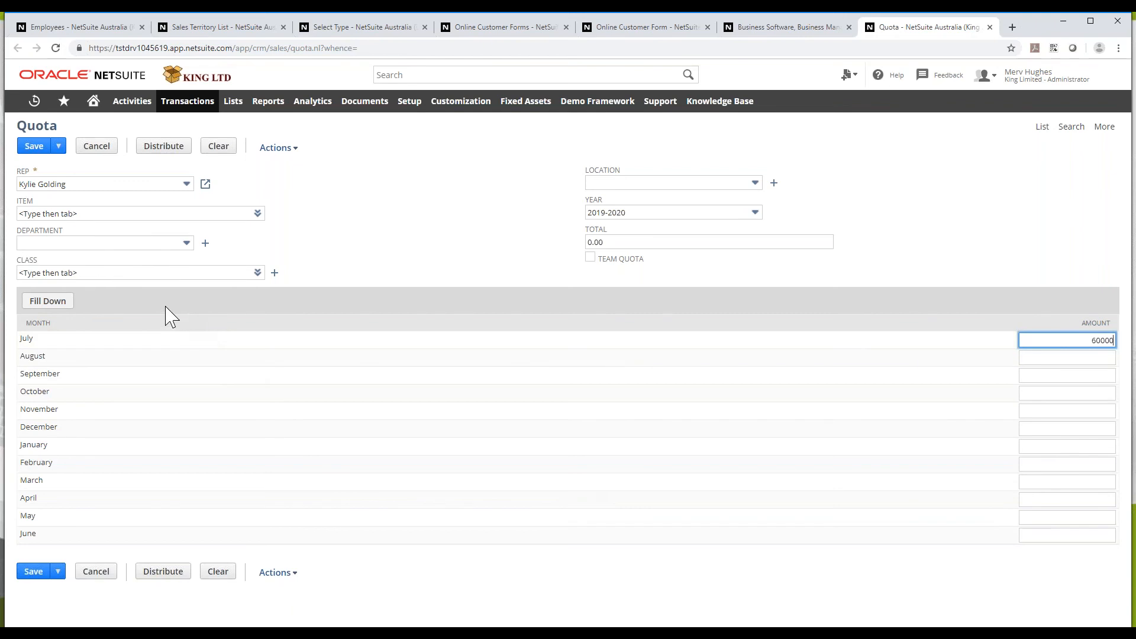
left_click(52, 302)
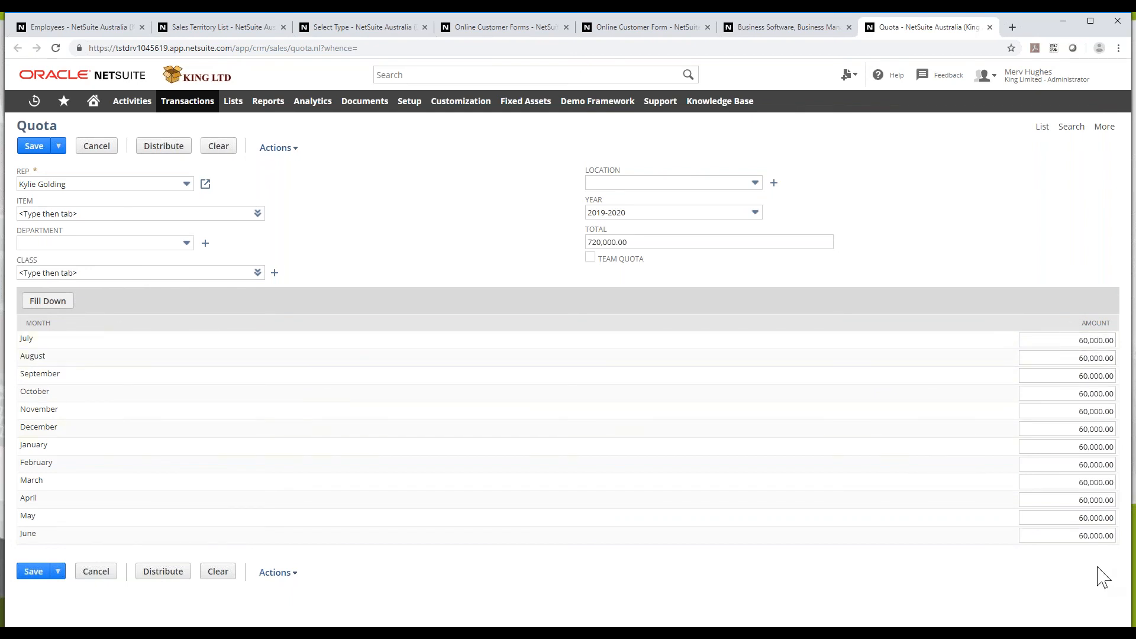
left_click(1110, 394)
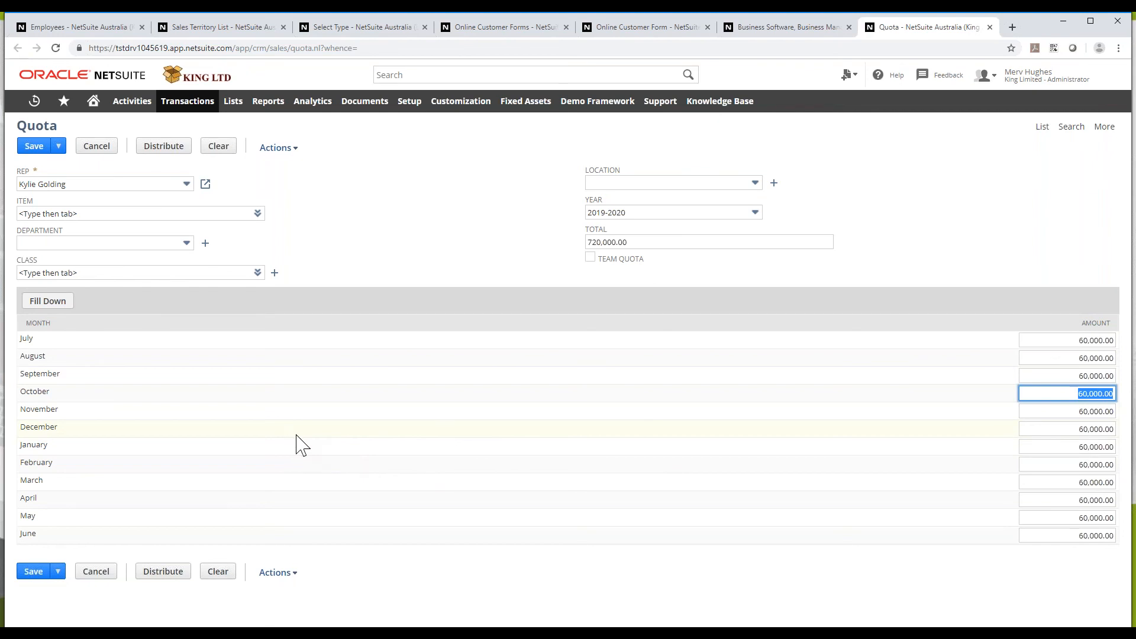
left_click(1112, 430)
type("80,0")
type("00")
left_click(1099, 447)
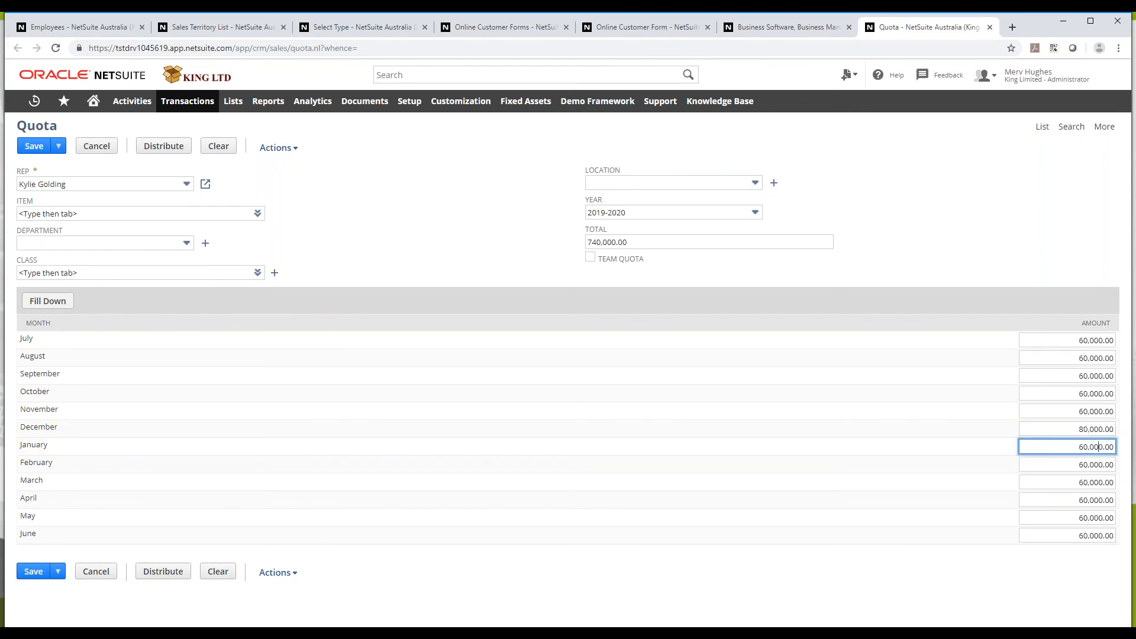
left_click(38, 149)
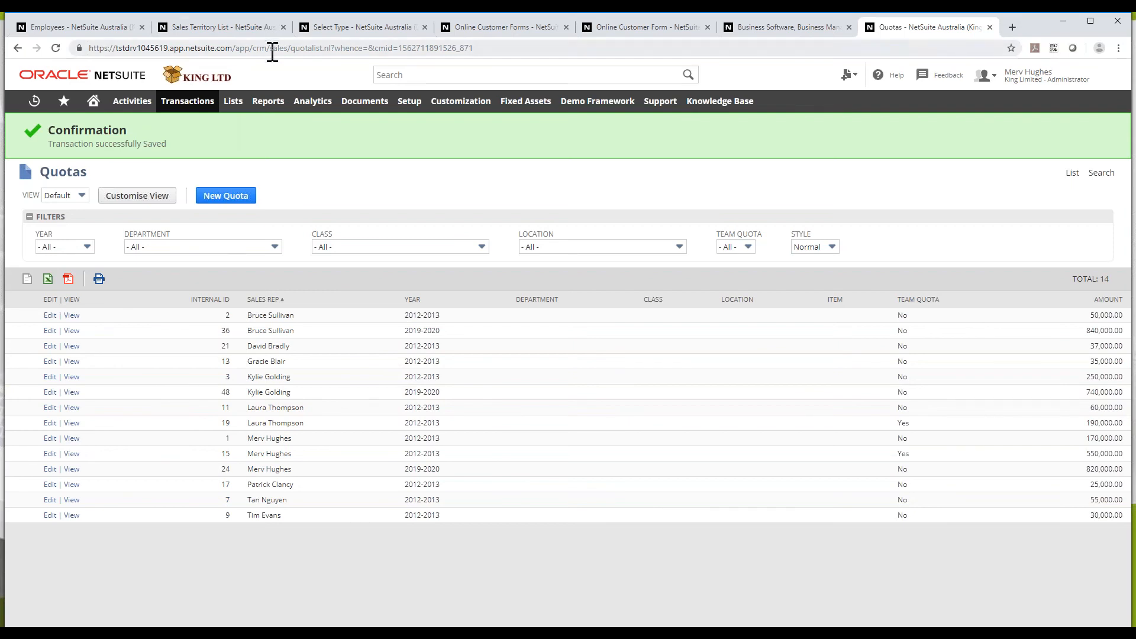
Open the leads list in a new tab and open the new Pirate Co lead record
mouse_move(242, 106)
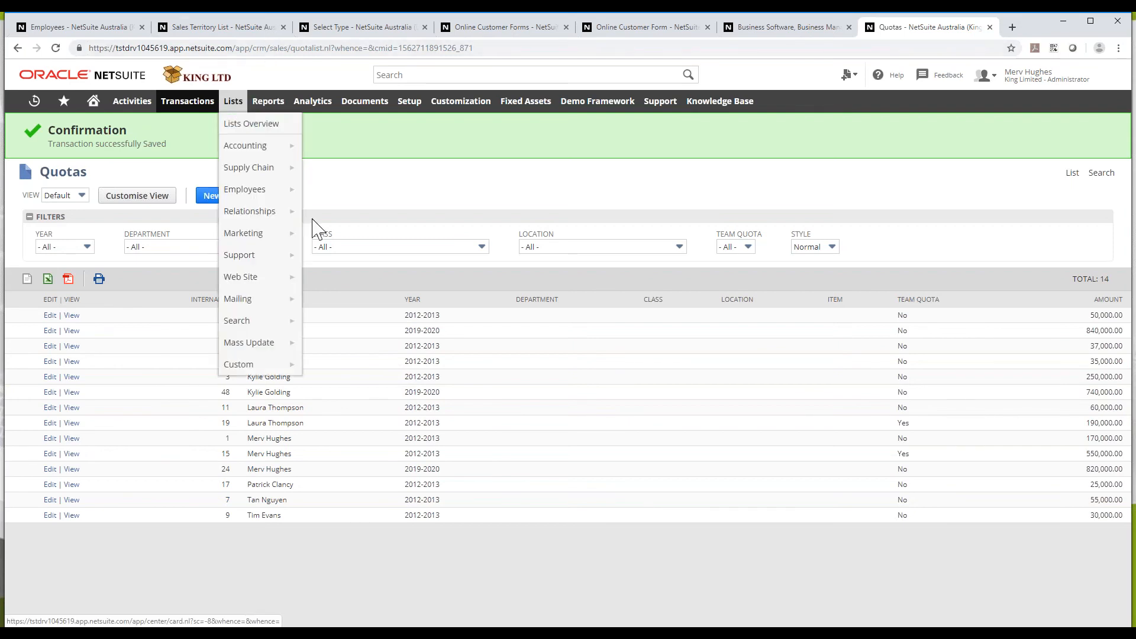
mouse_move(286, 216)
middle_click(338, 225)
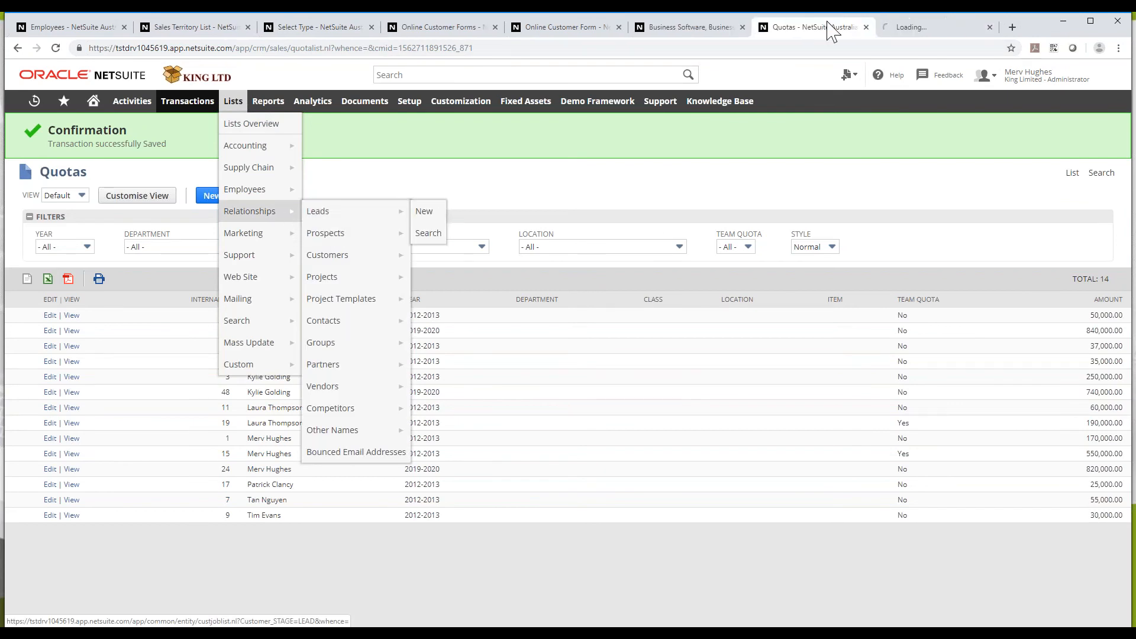
left_click(908, 27)
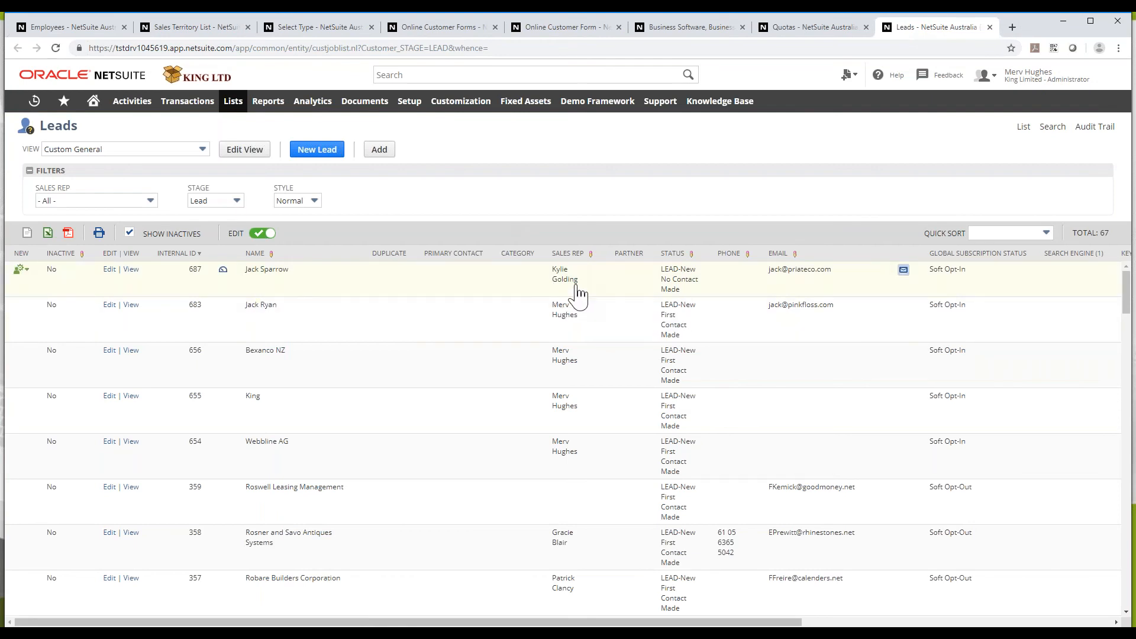
mouse_move(576, 293)
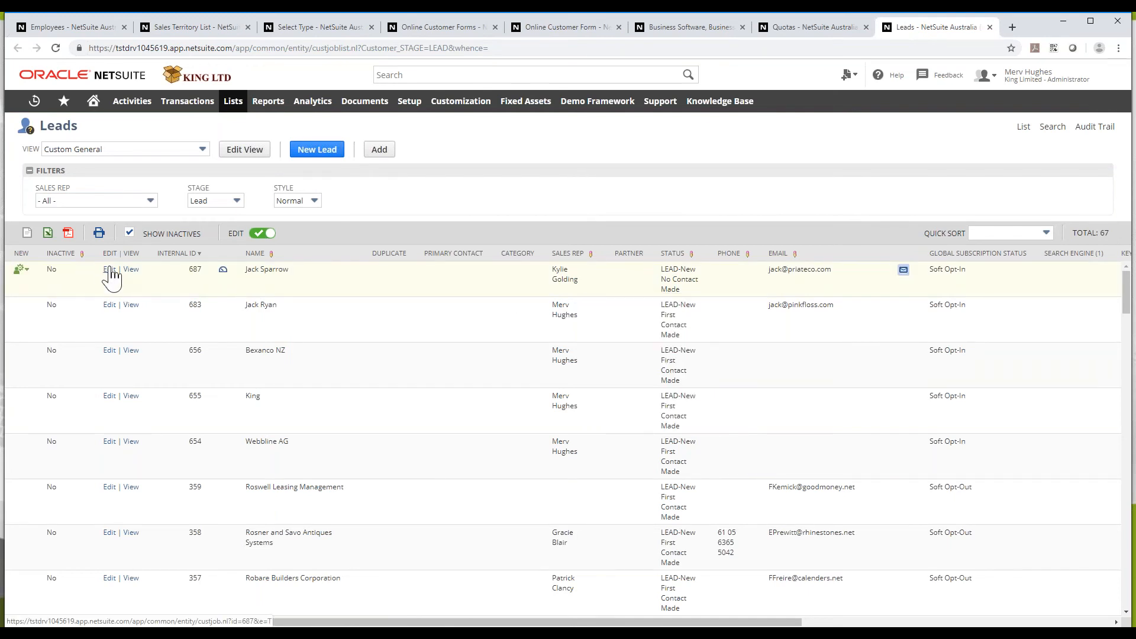
left_click(131, 271)
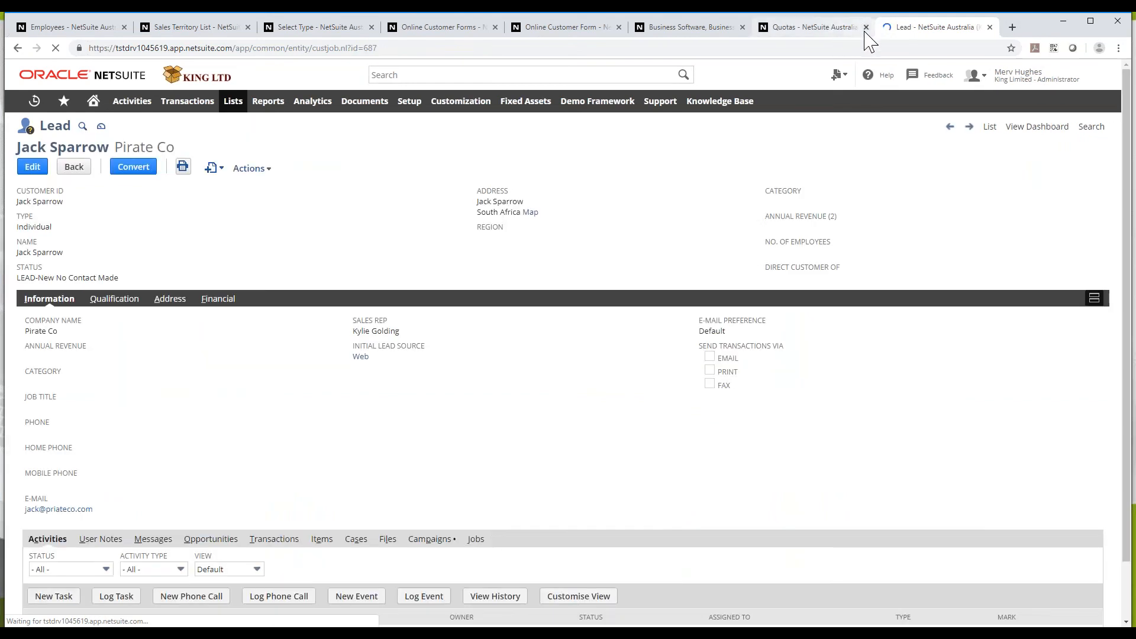
Close the quotas, portal, online customer form and Sales Territory List pages
left_click(864, 27)
left_click(742, 27)
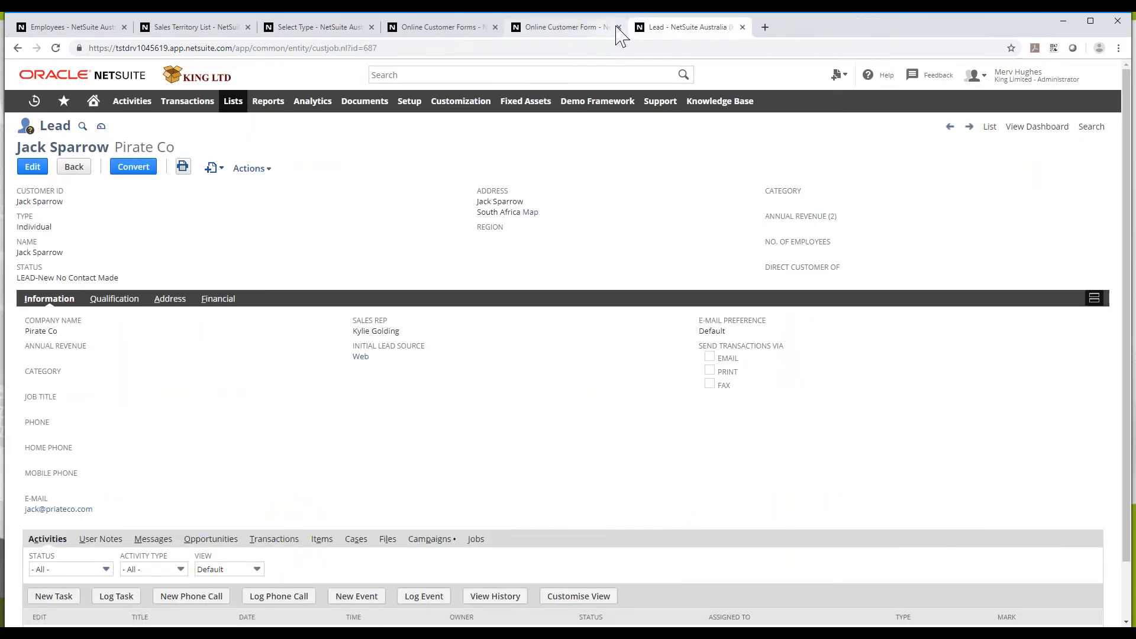
left_click(618, 27)
left_click(495, 27)
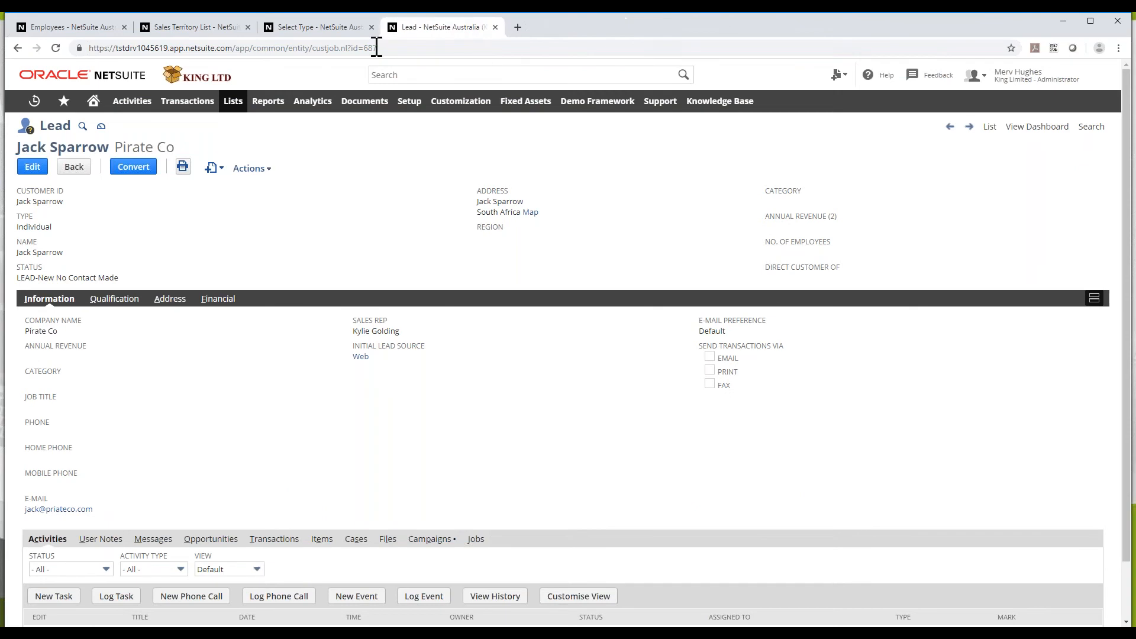
left_click(370, 27)
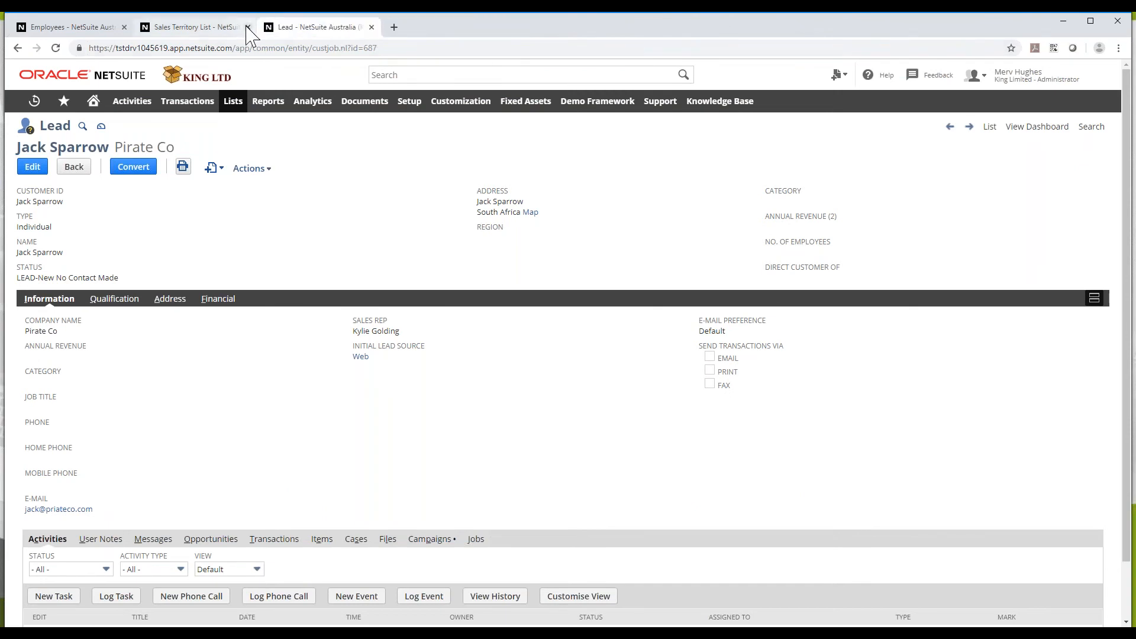
left_click(247, 27)
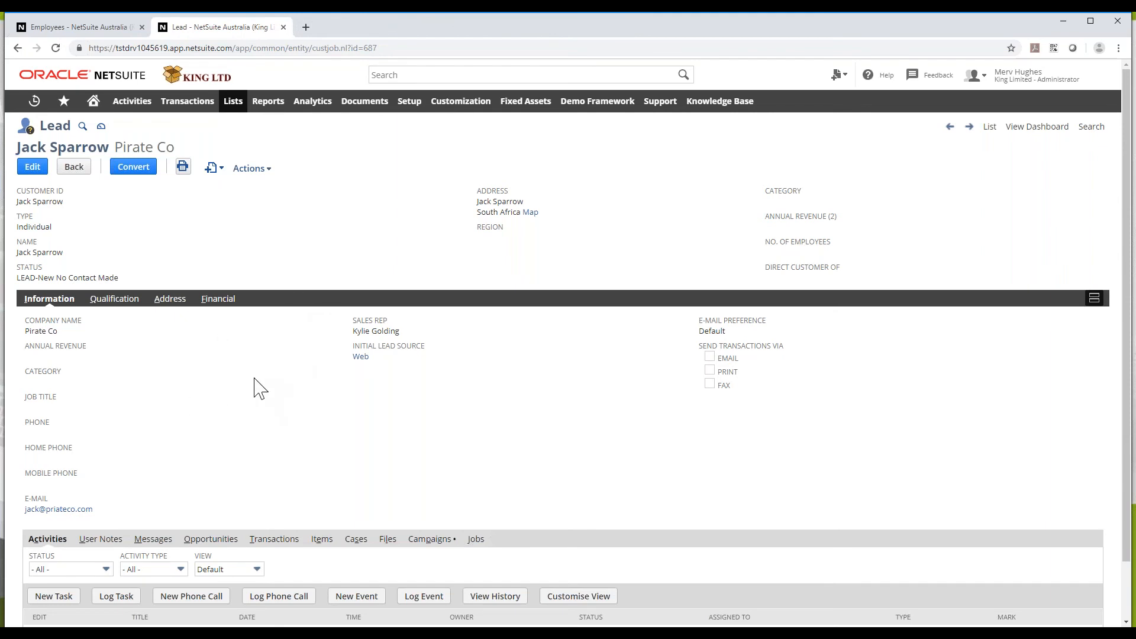
scroll(259, 399, "down", 1)
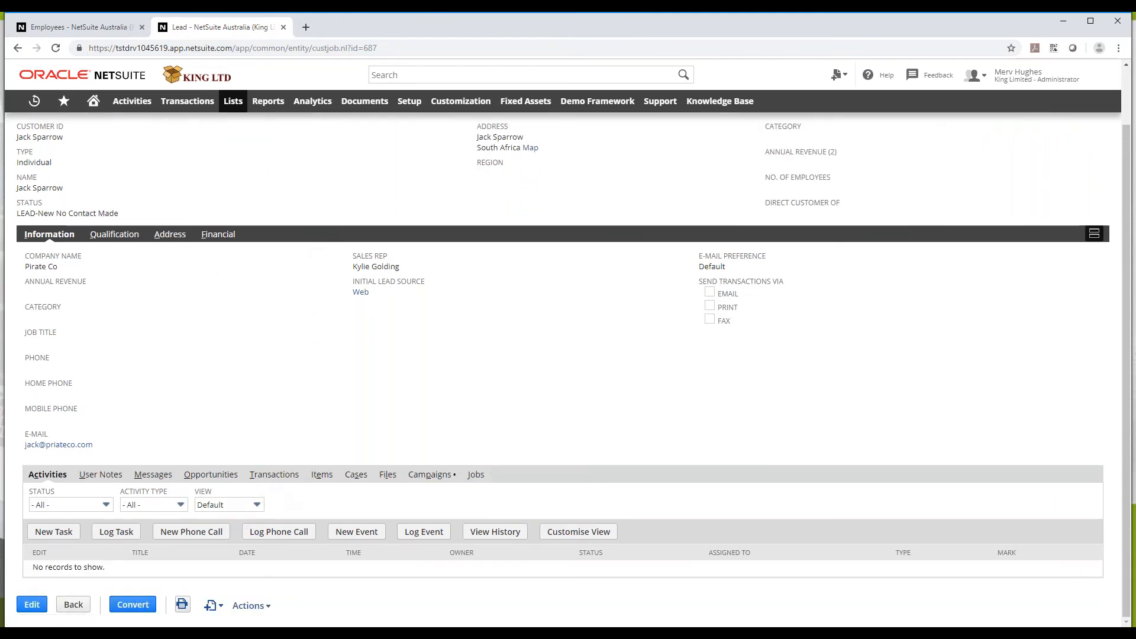
Create a Pirate Co user note titled 'Research' with memo 'They like environment'
left_click(106, 477)
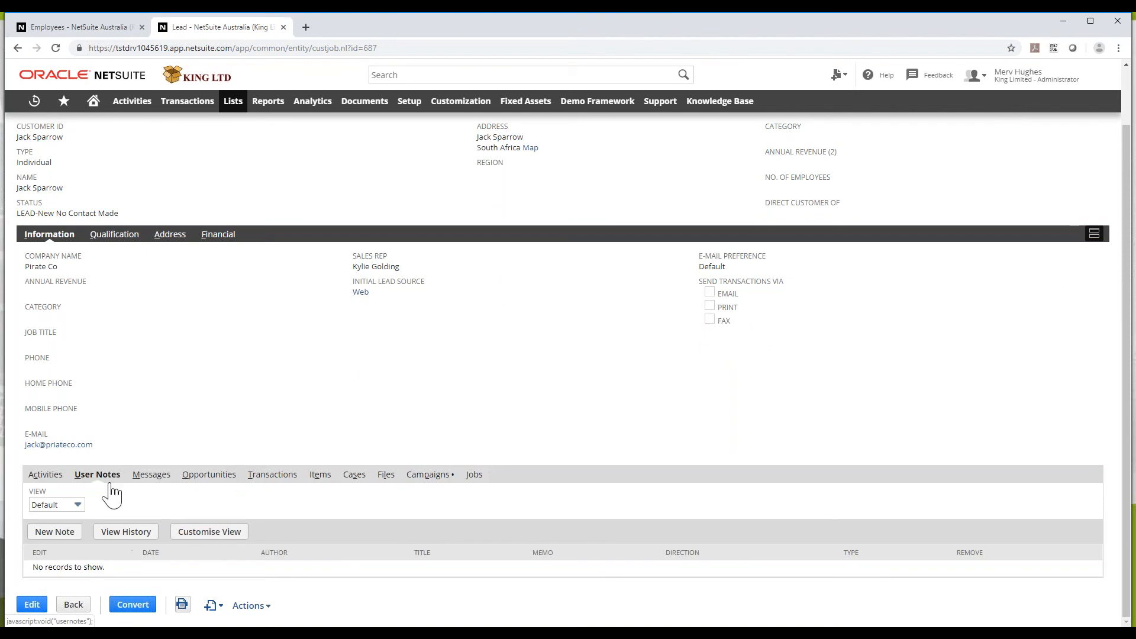
left_click(49, 535)
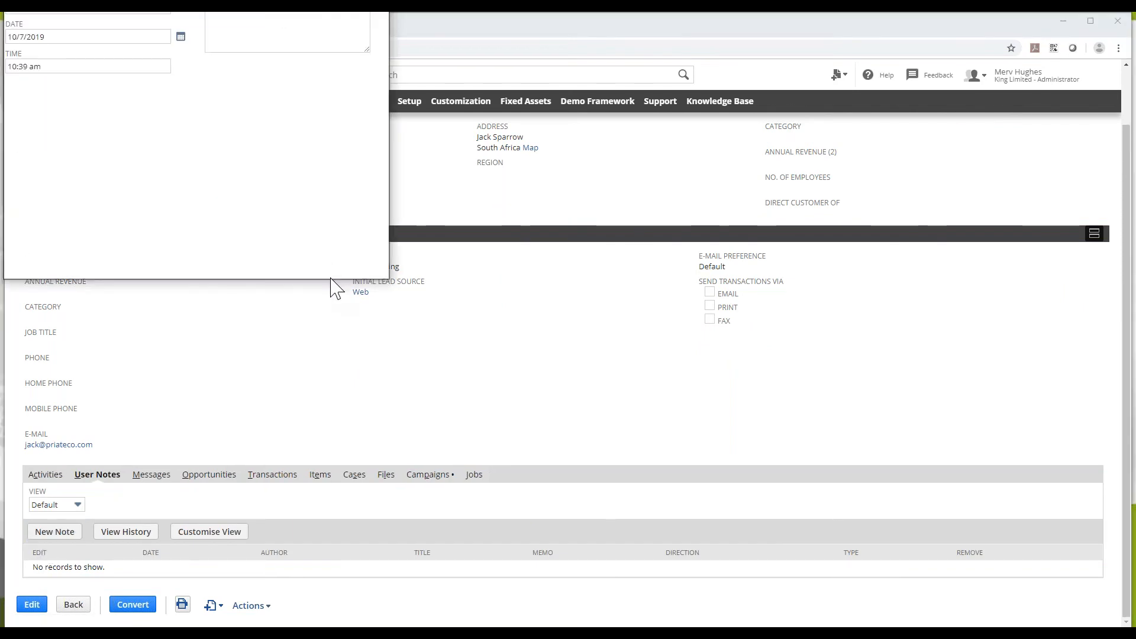
left_click_drag(281, 33, 582, 112)
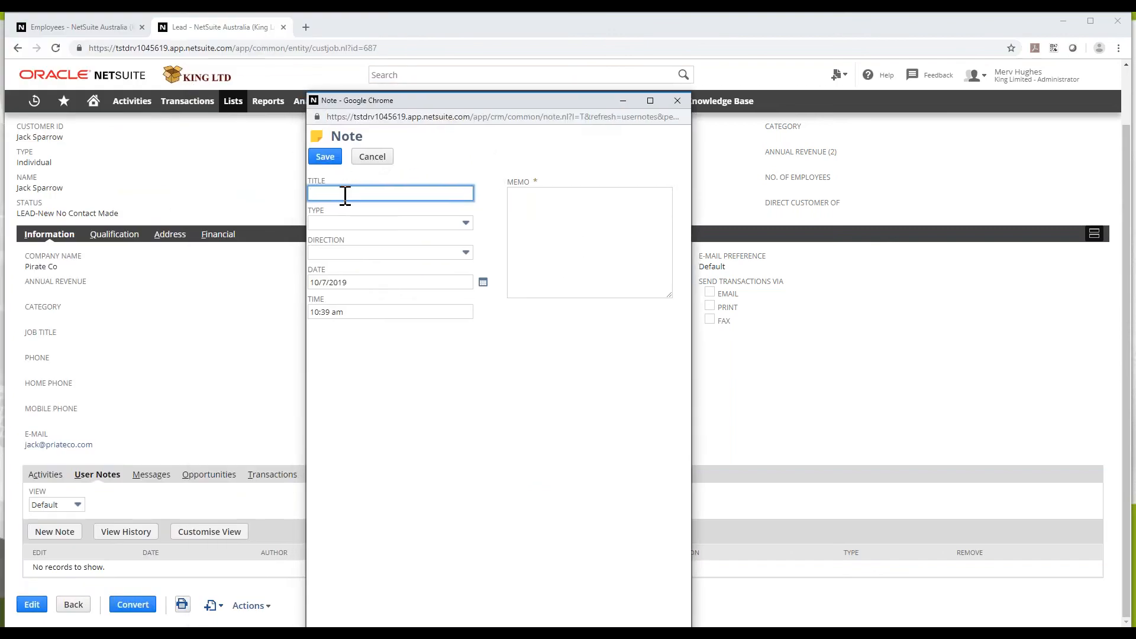
type("Research")
left_click(540, 207)
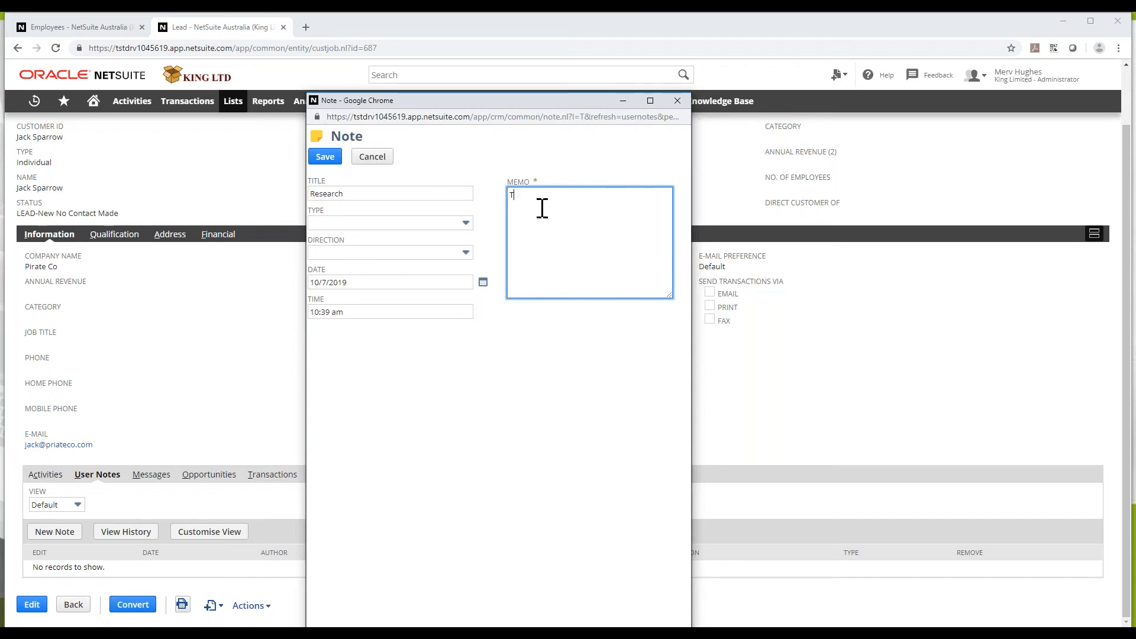
type("en")
left_click(324, 158)
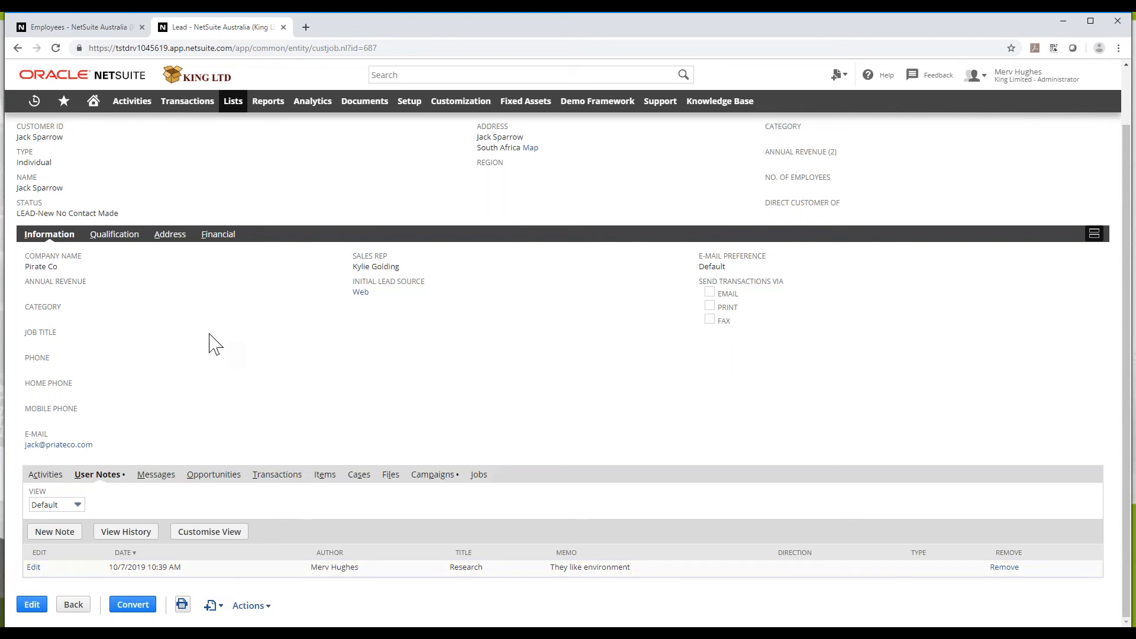
left_click(151, 479)
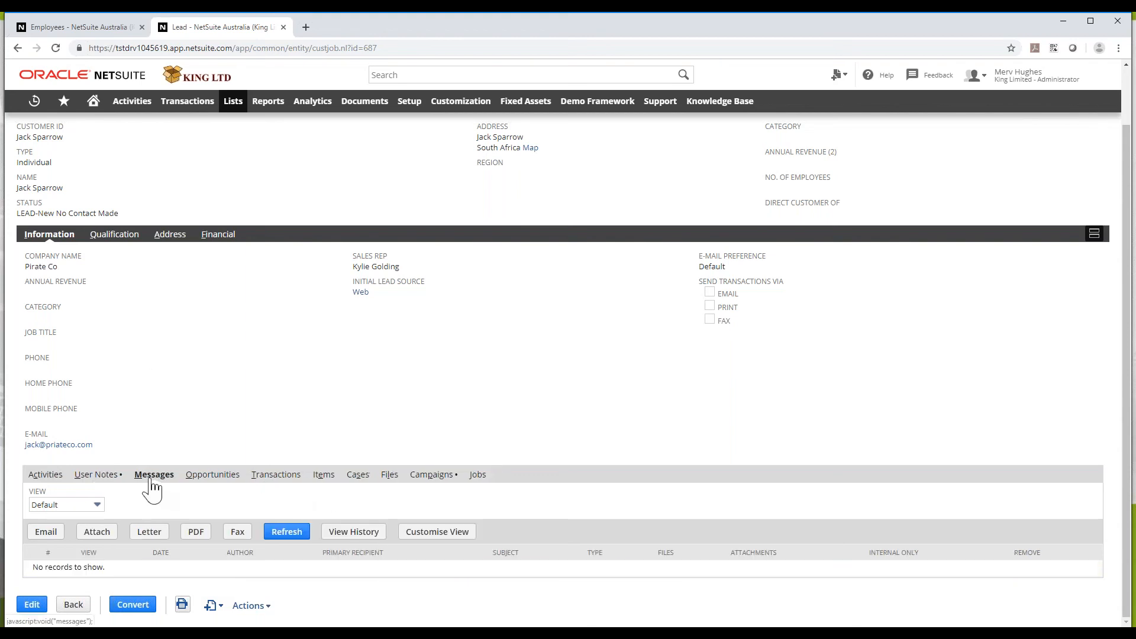
left_click(42, 536)
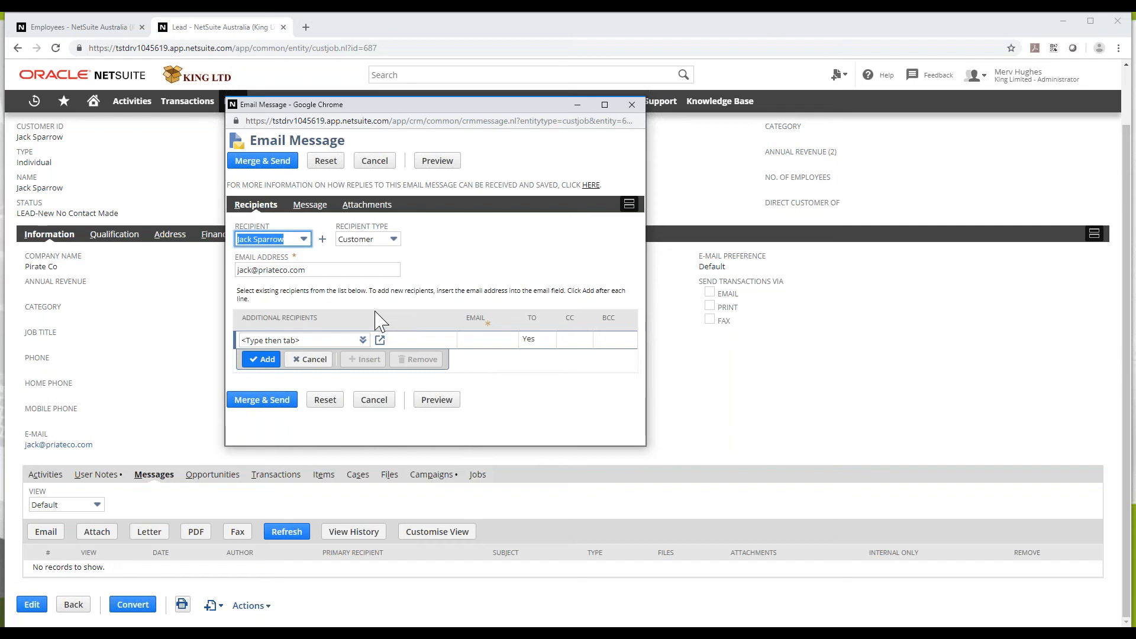
left_click(632, 104)
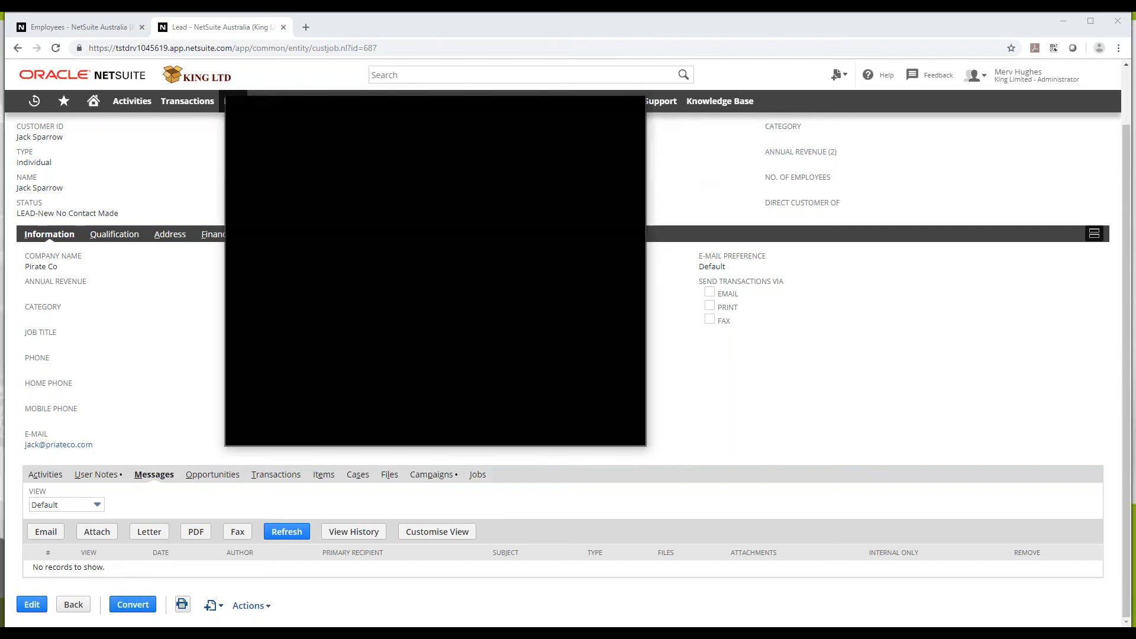
scroll(166, 194, "up", 1)
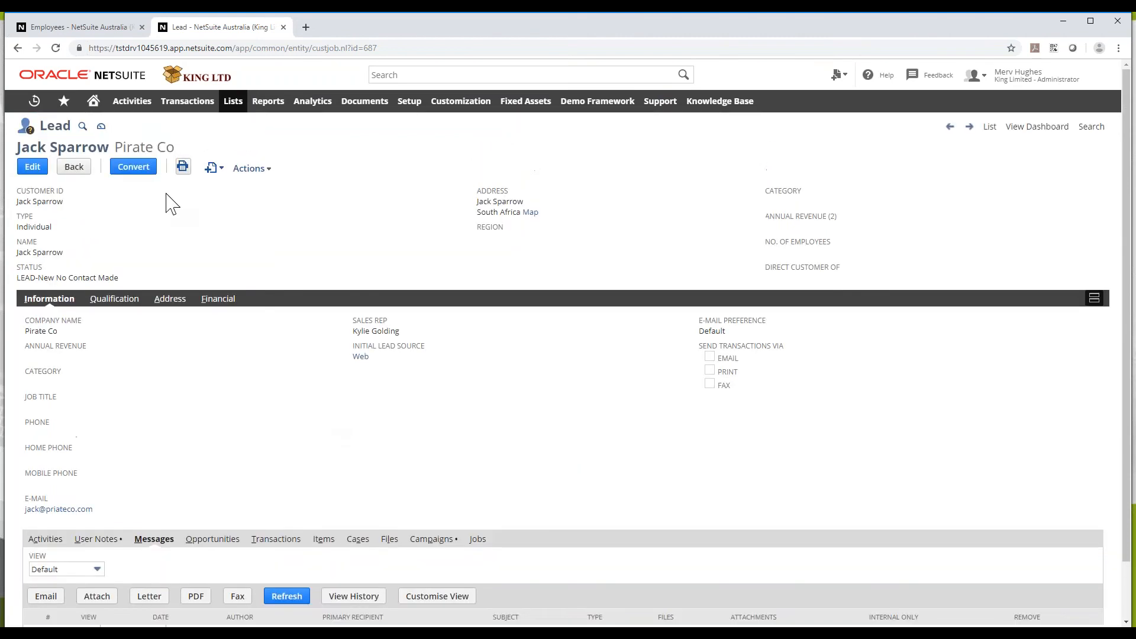
Start converting the lead with role Primary Contact and Create Opportunity ticked
left_click(143, 173)
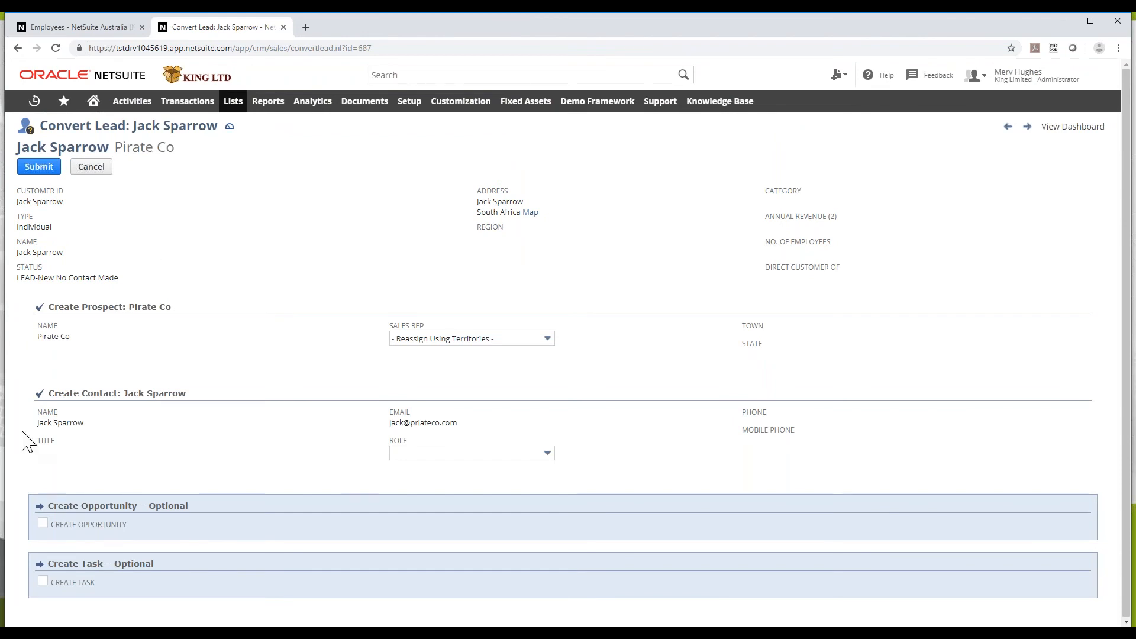
left_click(458, 453)
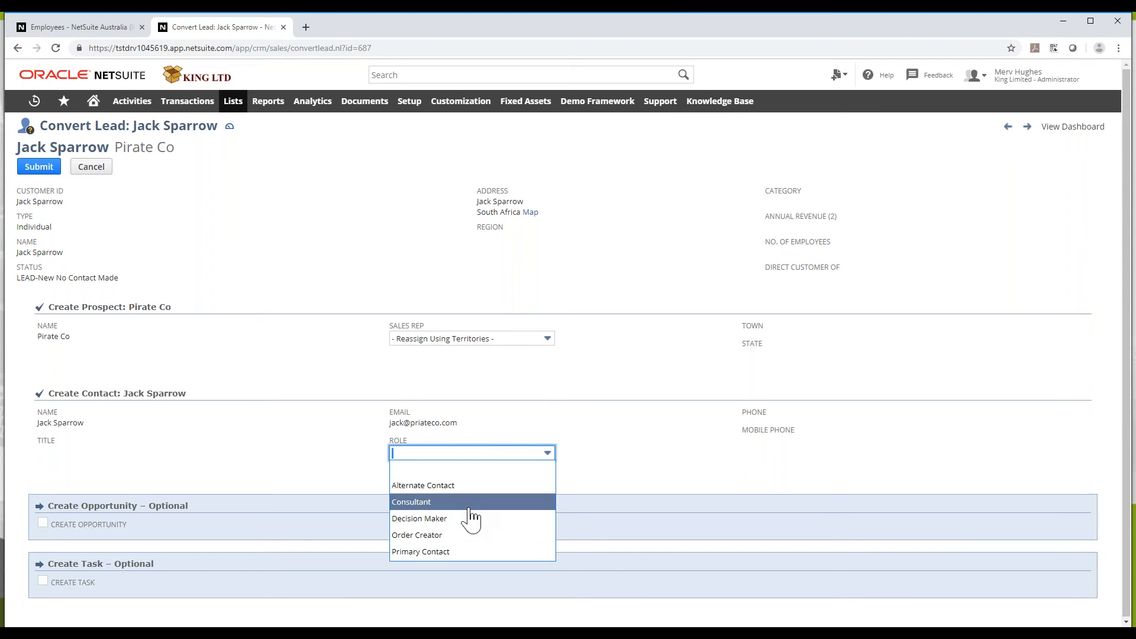
left_click(465, 552)
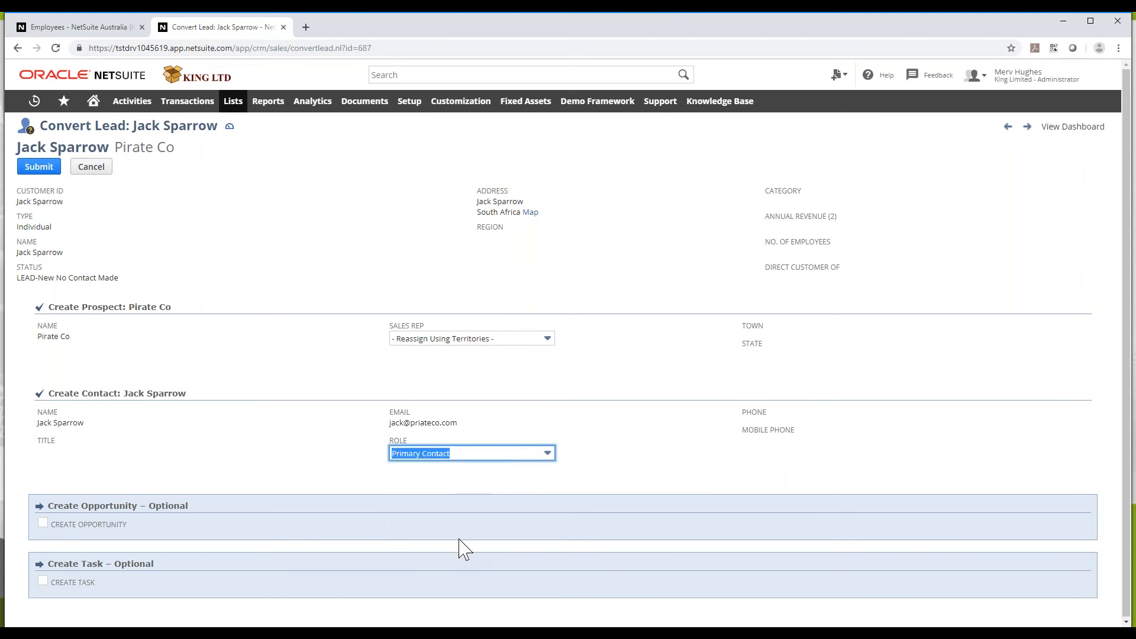
left_click(43, 523)
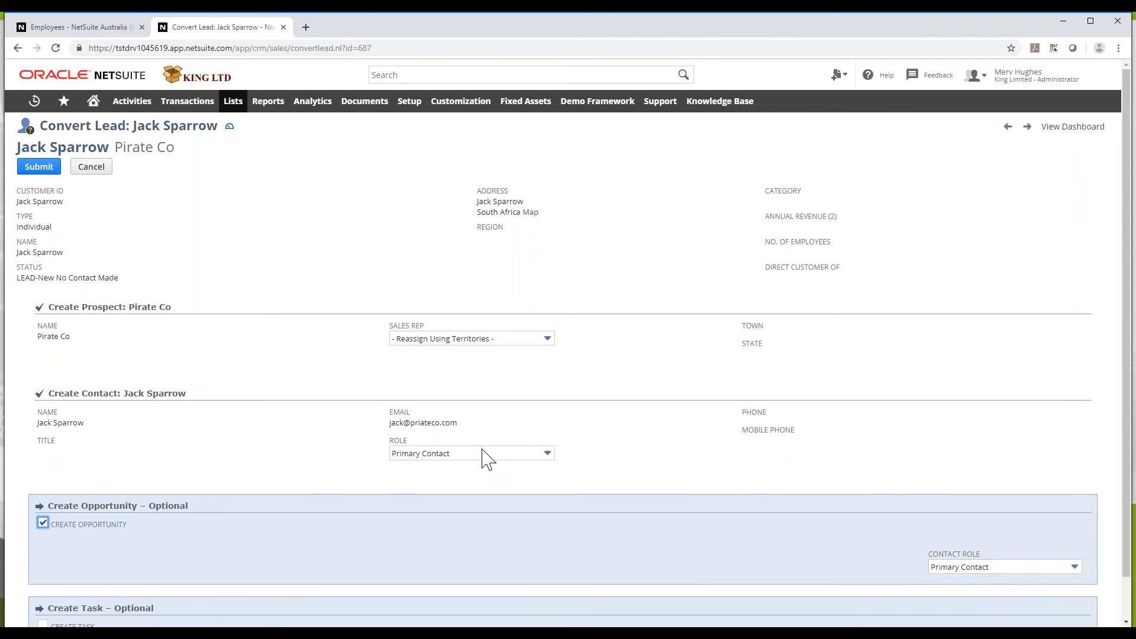
Add a follow-up task titled 'Research item x' and submit the conversion
scroll(494, 474, "down", 1)
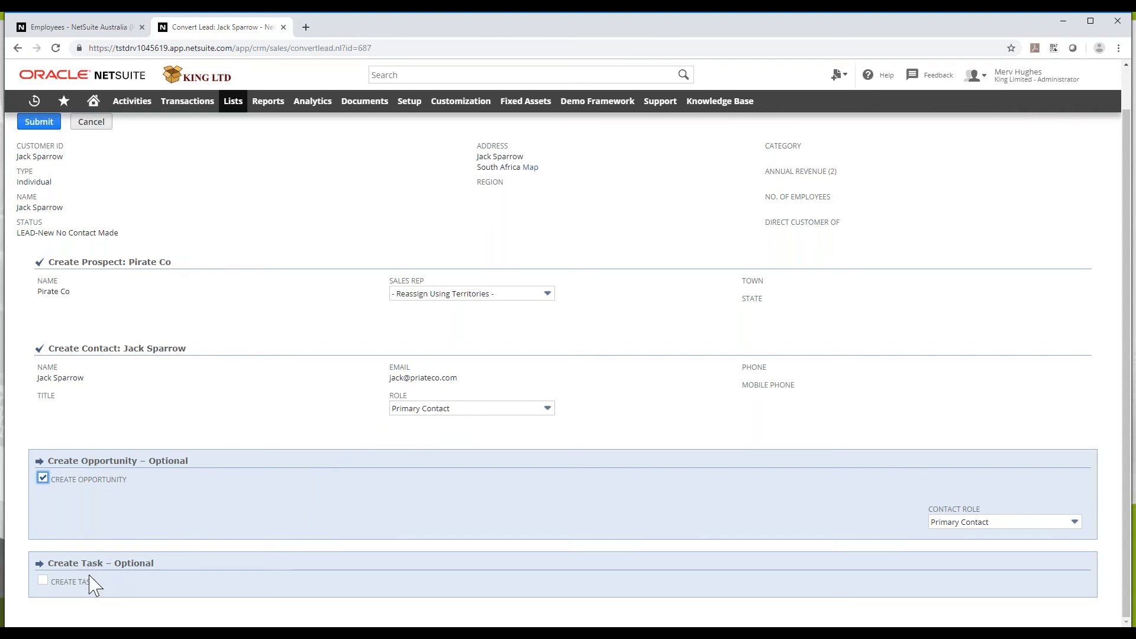
left_click(43, 579)
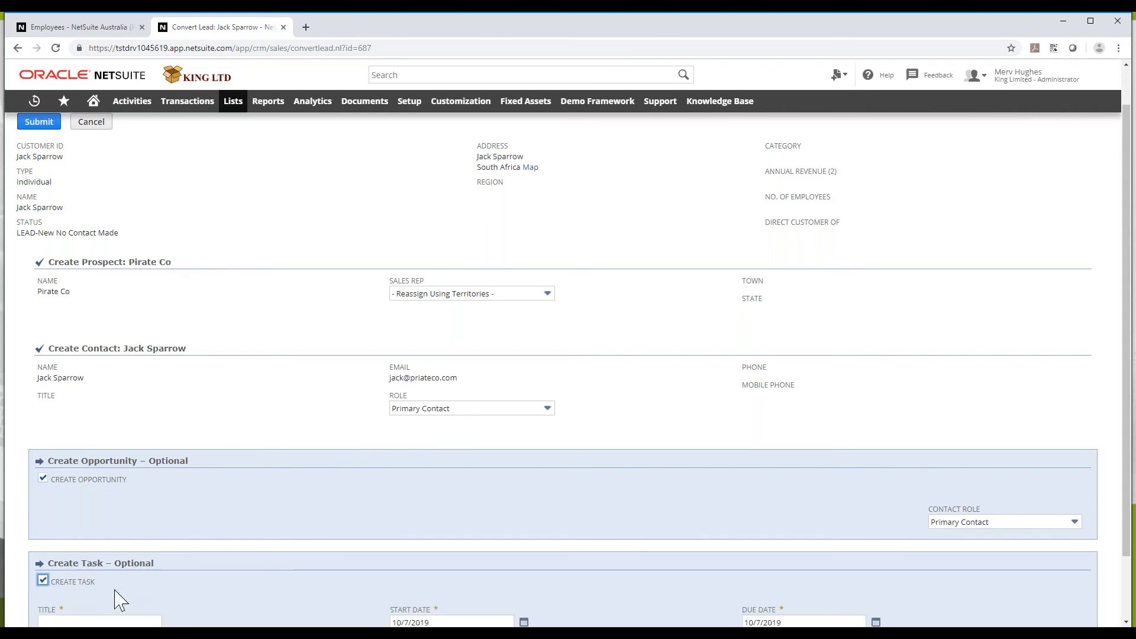
scroll(139, 558, "down", 2)
left_click(65, 546)
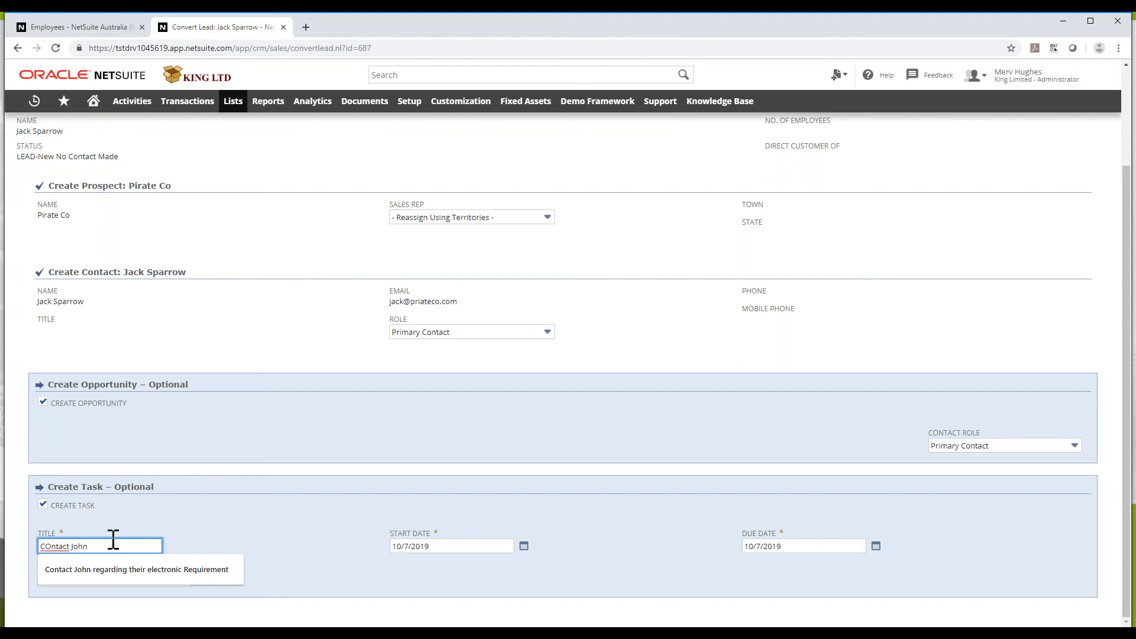
left_click_drag(88, 545, 11, 556)
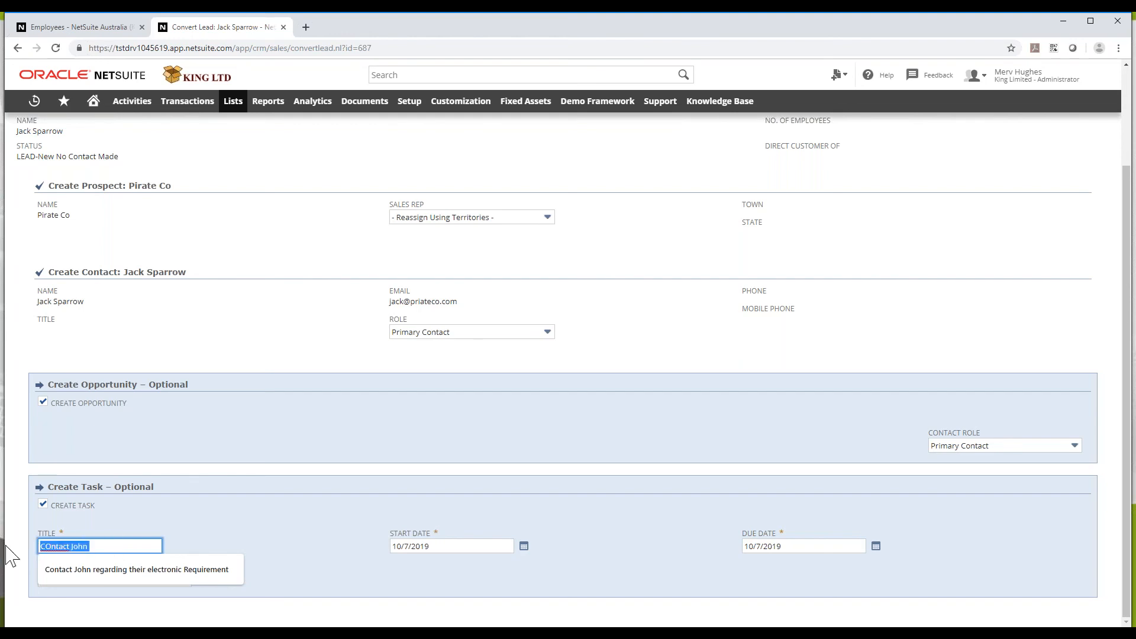
key("BackSpace")
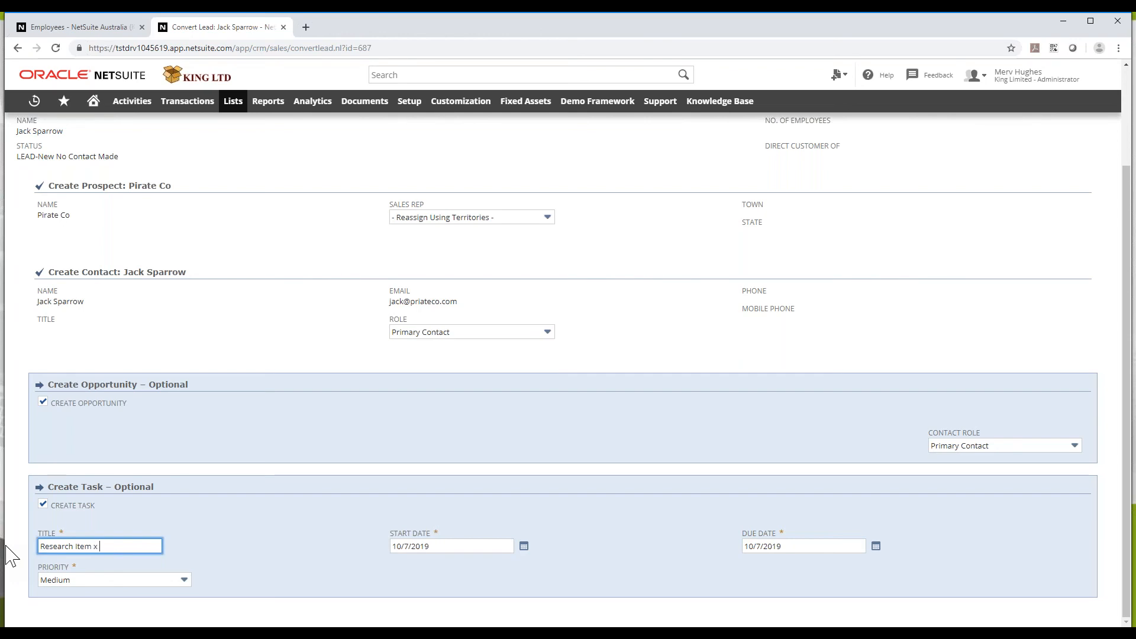
scroll(203, 497, "up", 3)
left_click(43, 171)
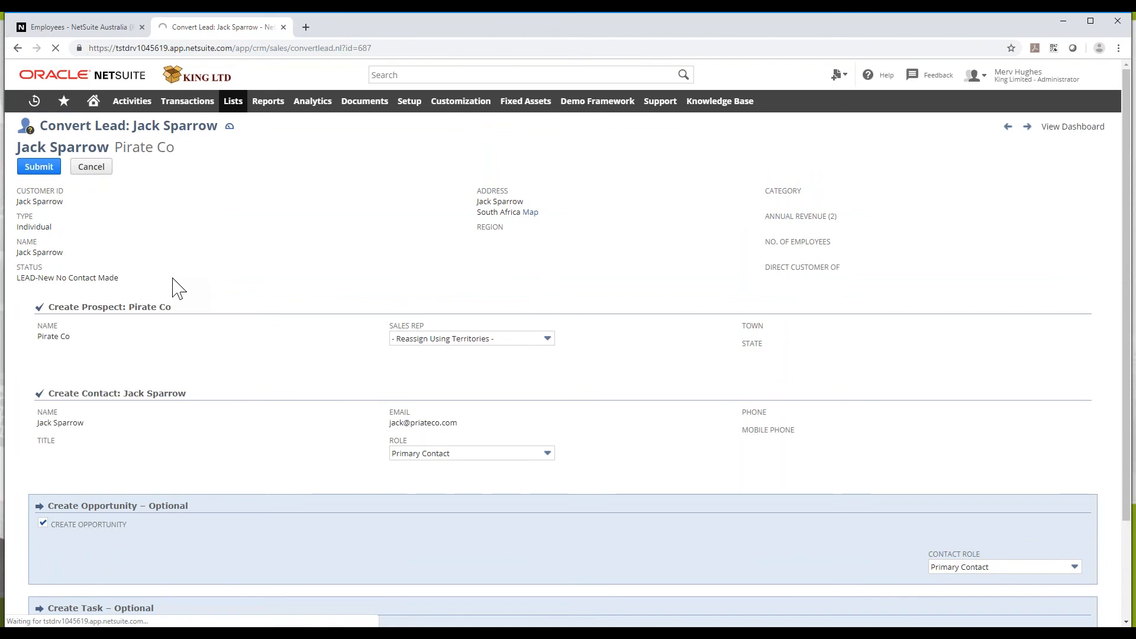
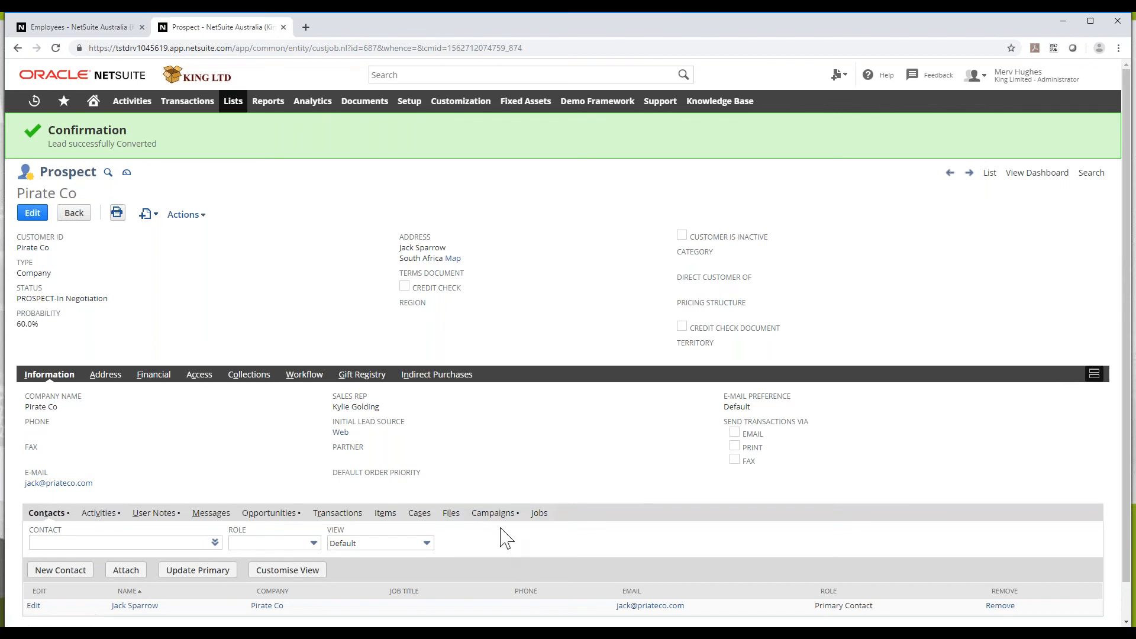
From Pirate Co's Opportunities subtab, open opportunity 114 in edit mode
scroll(503, 536, "down", 1)
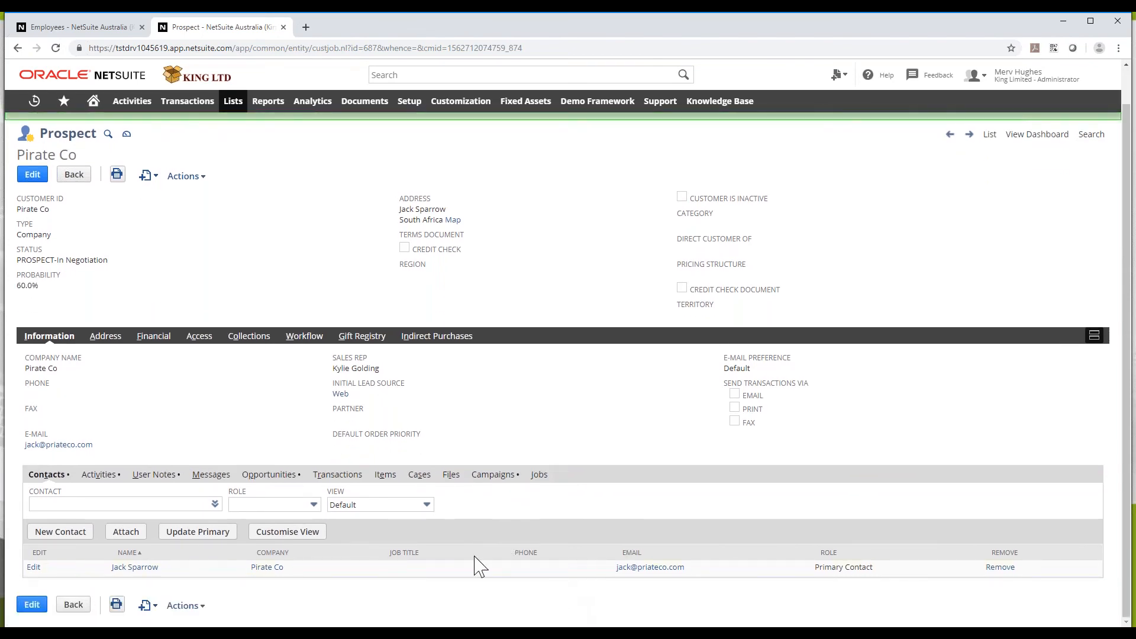
left_click(275, 477)
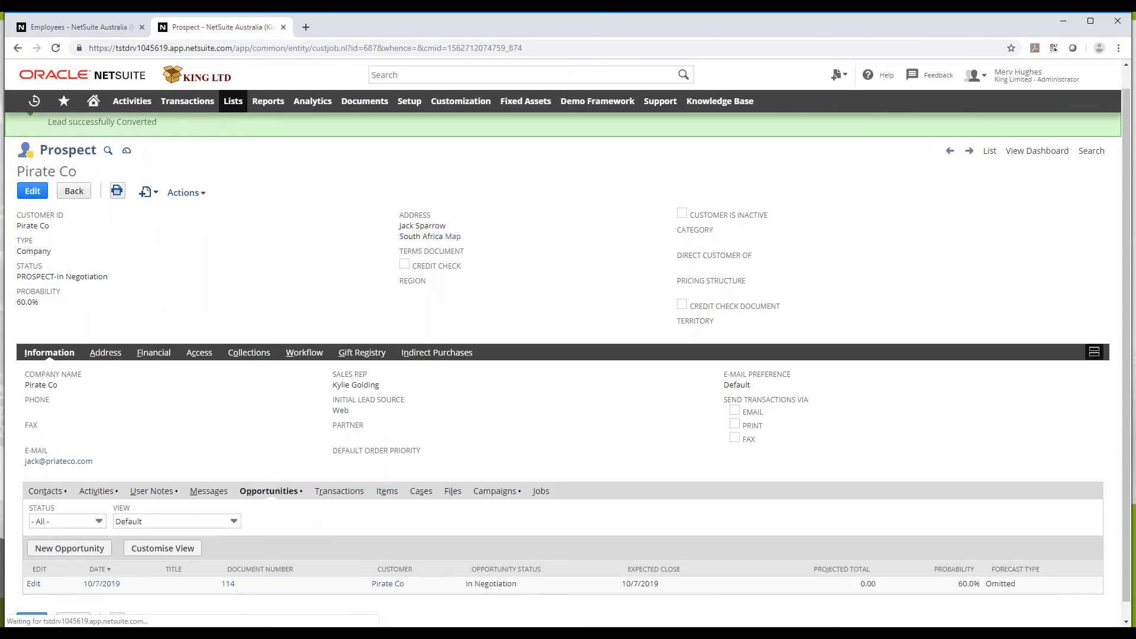
left_click(34, 585)
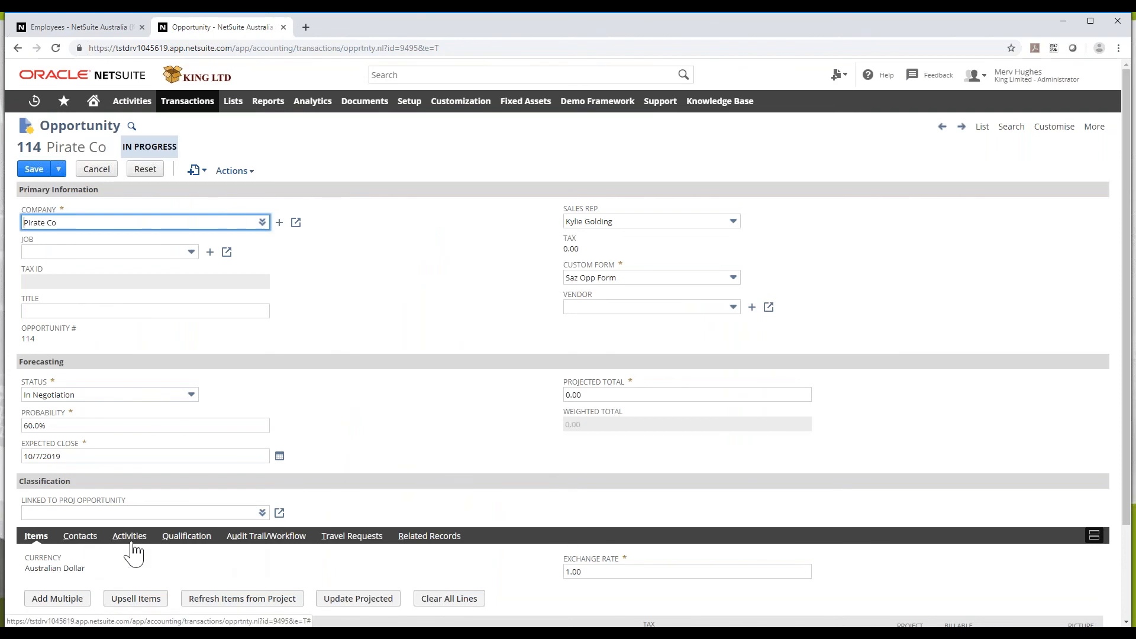
On the Qualification subtab, enter a 15,000.00 estimated budget and mark it approved
left_click(195, 537)
scroll(195, 537, "down", 2)
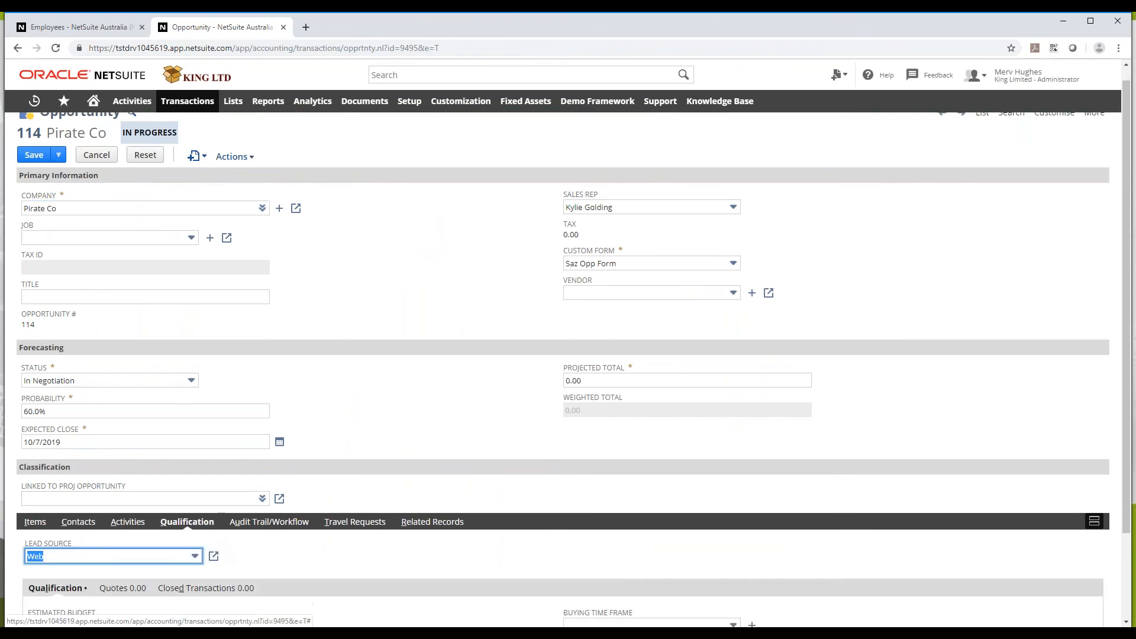
left_click(72, 521)
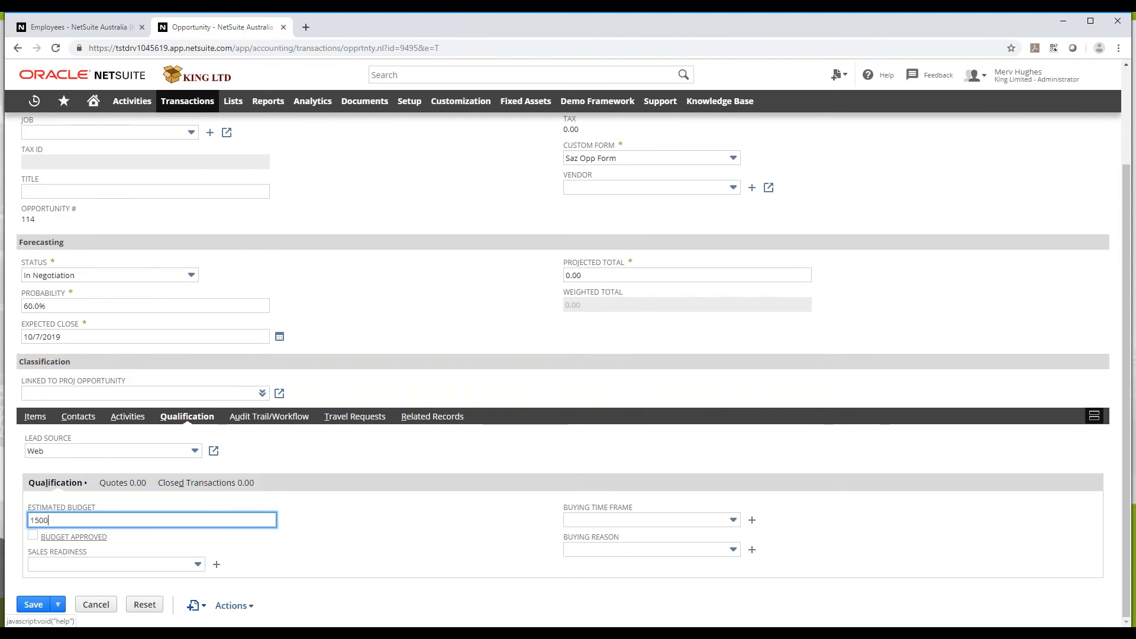
key("Tab")
left_click(33, 534)
key("Tab")
Set Hot readiness, a 1 - 3 months time frame and New Requirement reason, then save
left_click(108, 567)
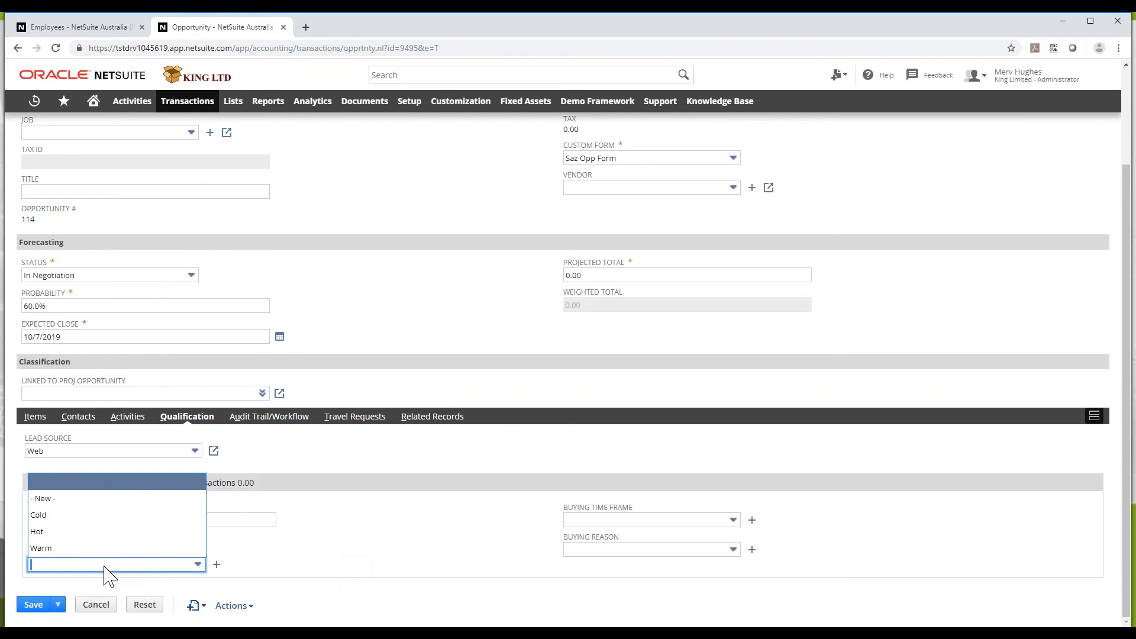
left_click(89, 531)
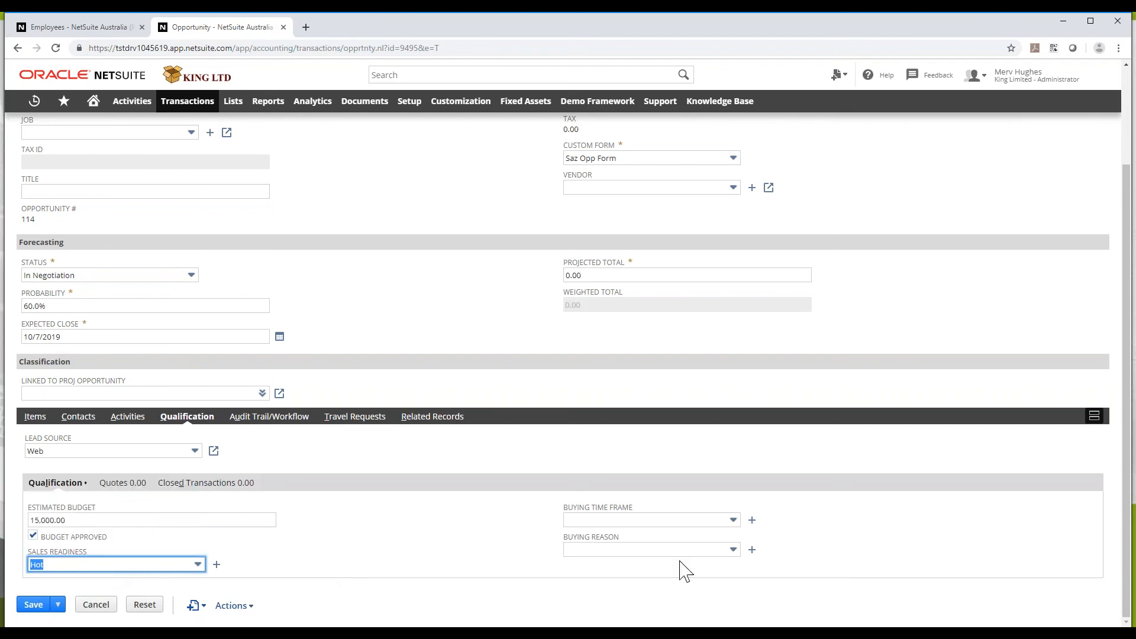
left_click(642, 522)
left_click(611, 456)
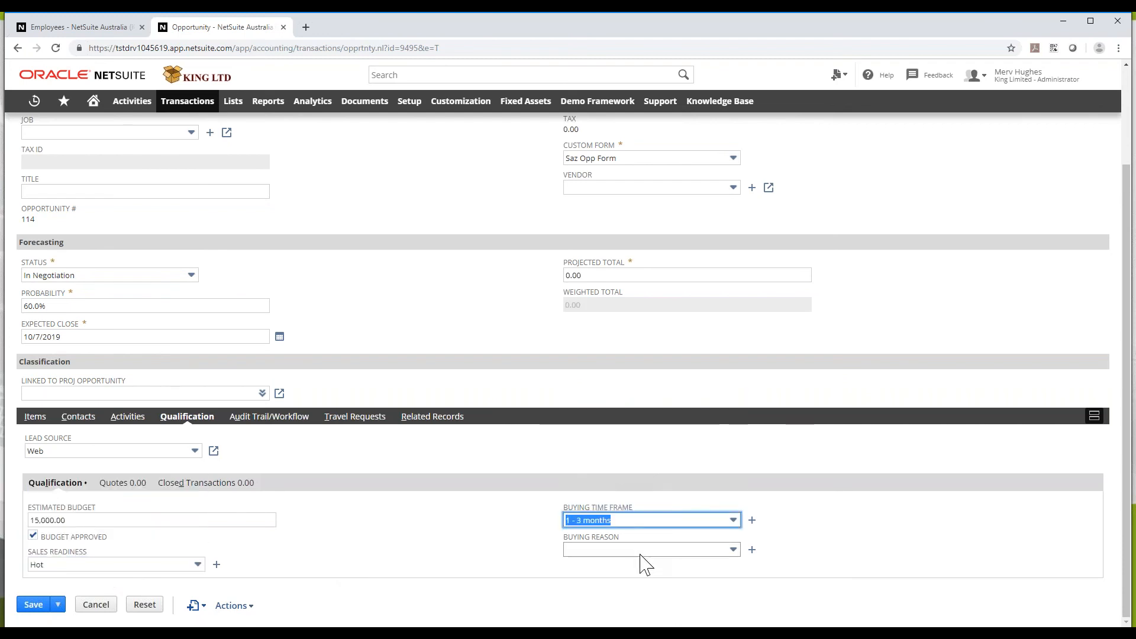
left_click(641, 550)
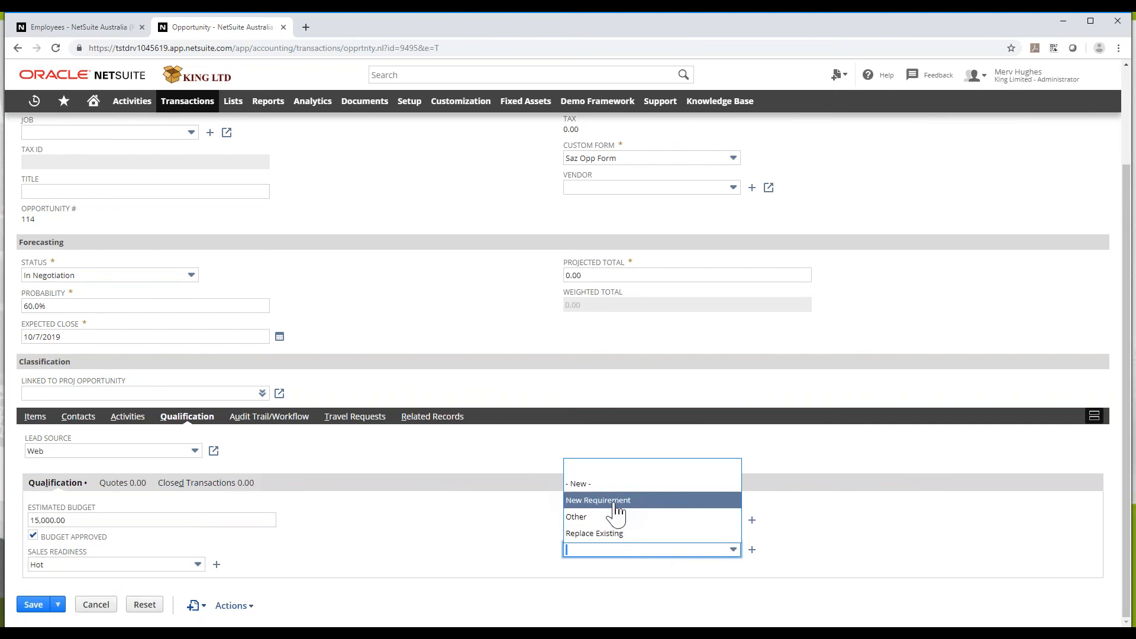
left_click(651, 503)
scroll(164, 535, "up", 3)
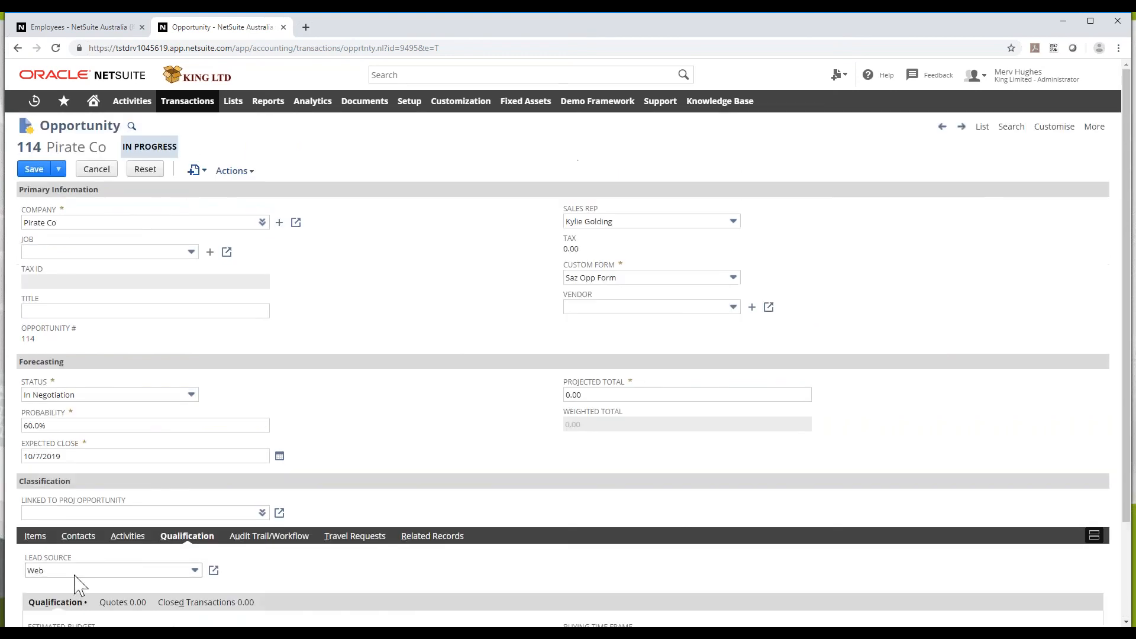
left_click(33, 170)
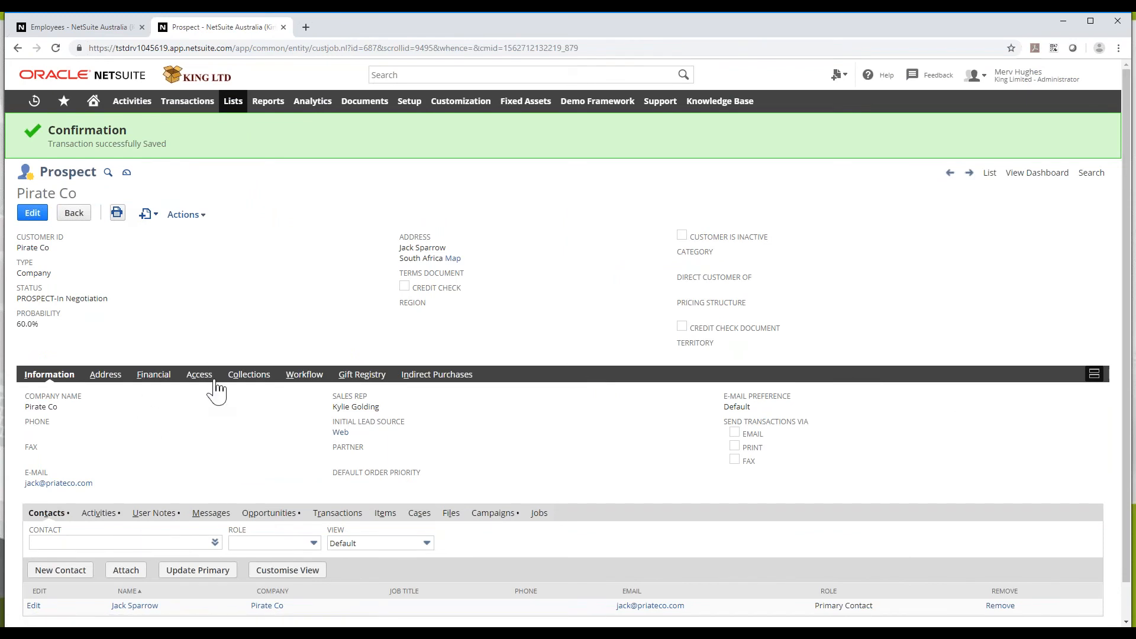
Review Pirate Co's Financial subtab, briefly entering edit mode before going back
left_click(162, 384)
scroll(175, 421, "down", 2)
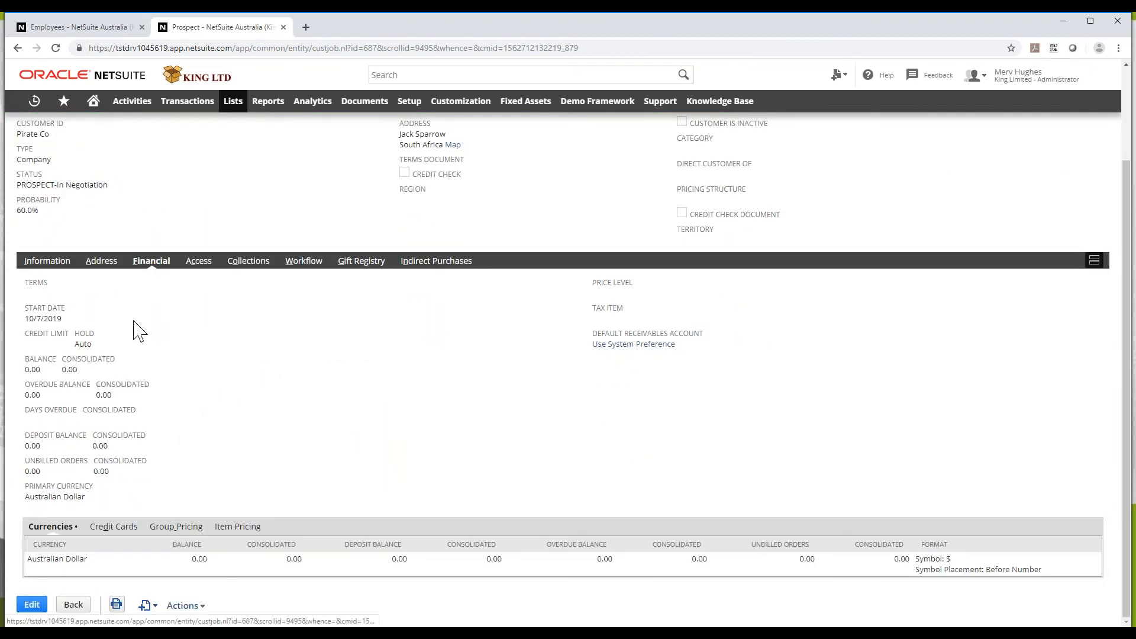
scroll(135, 330, "up", 2)
left_click(34, 214)
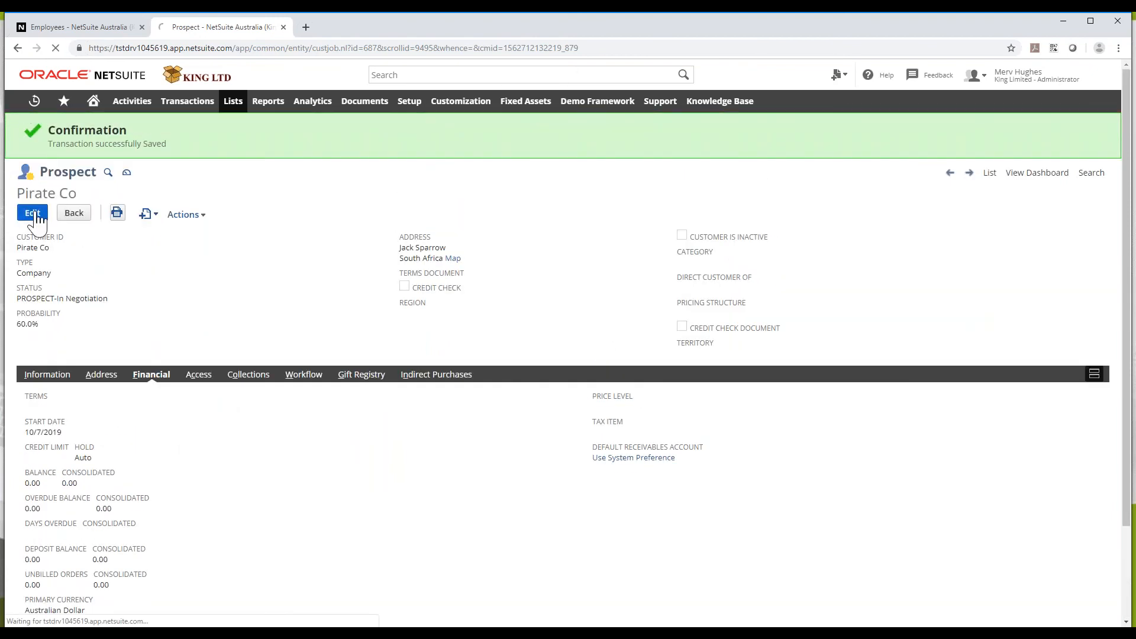
left_click(16, 48)
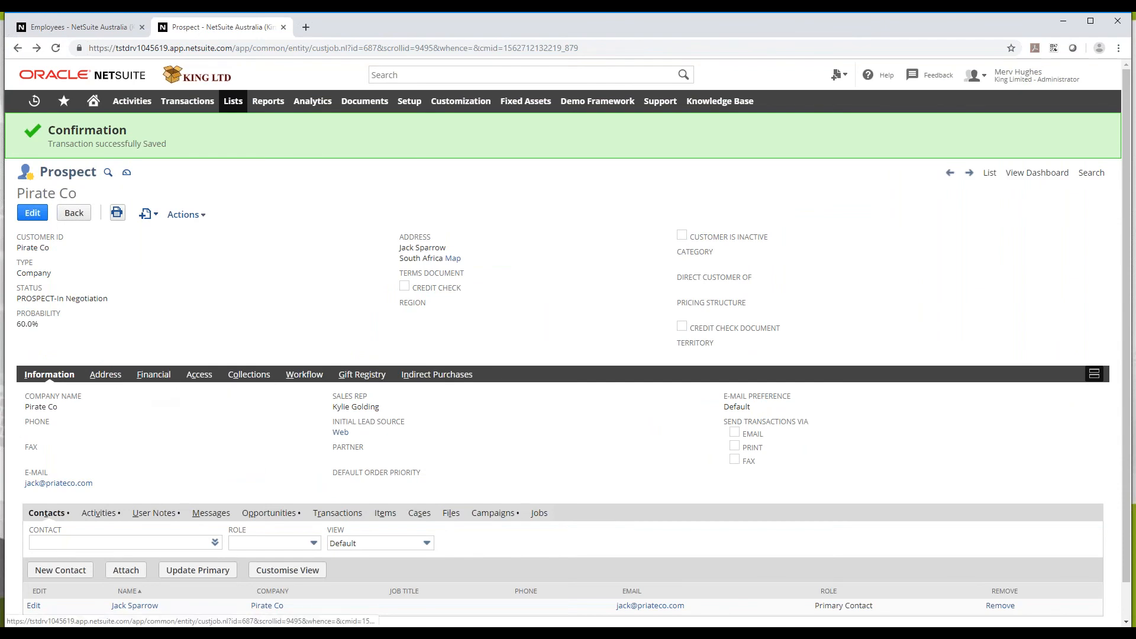
Recheck the financial details, then reopen opportunity 114 for editing from the Opportunities subtab
left_click(153, 374)
scroll(163, 394, "down", 2)
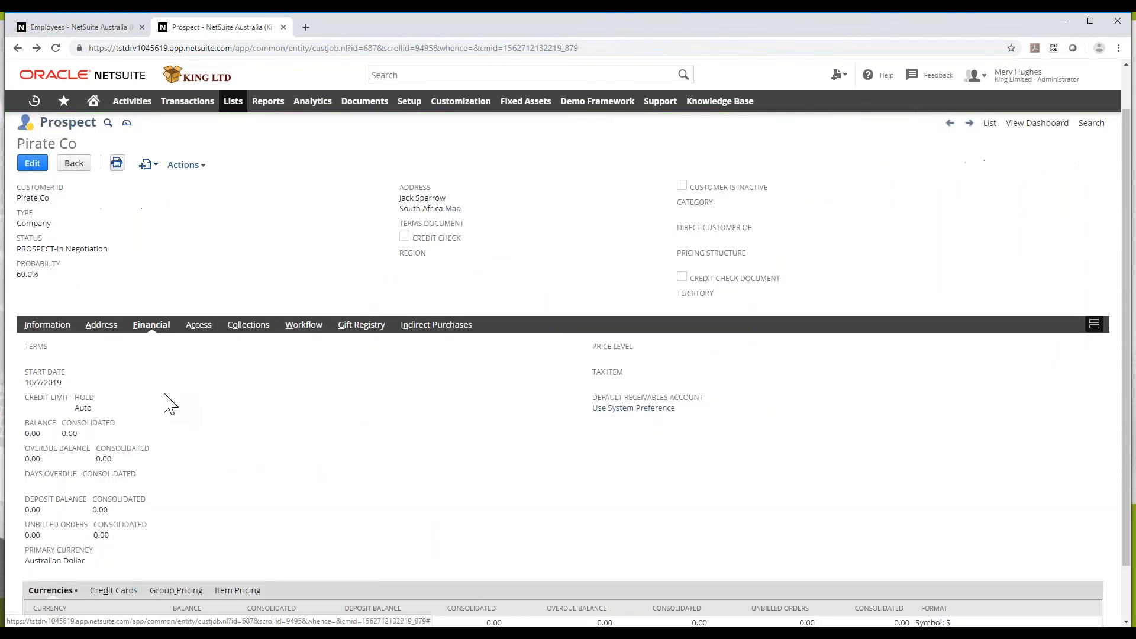
scroll(148, 378, "up", 2)
left_click(64, 375)
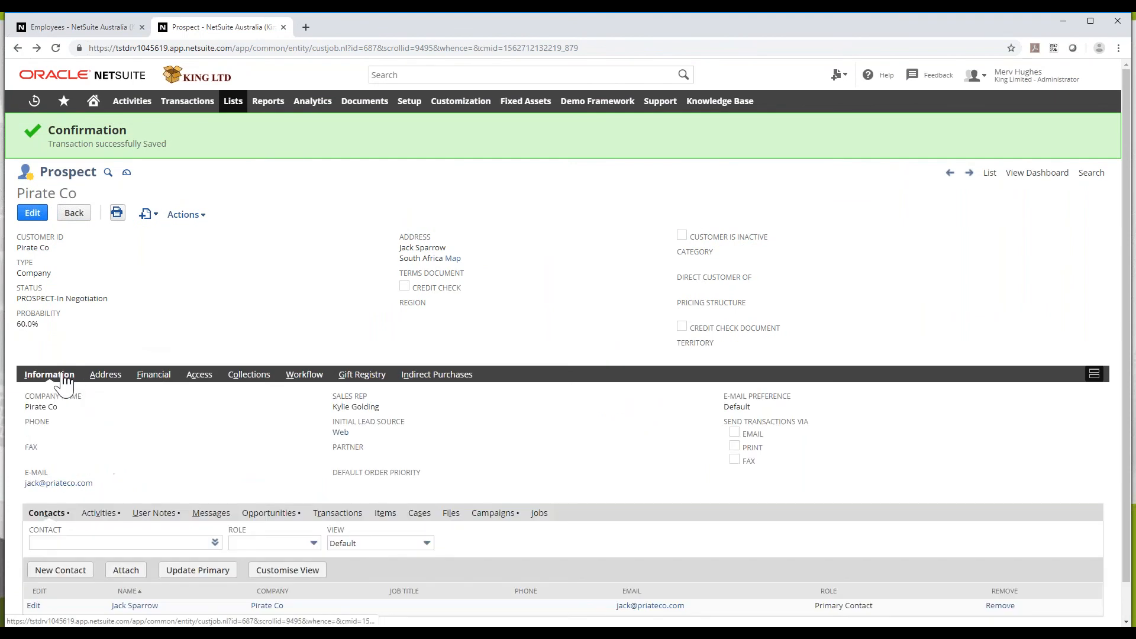
scroll(261, 461, "down", 1)
left_click(269, 473)
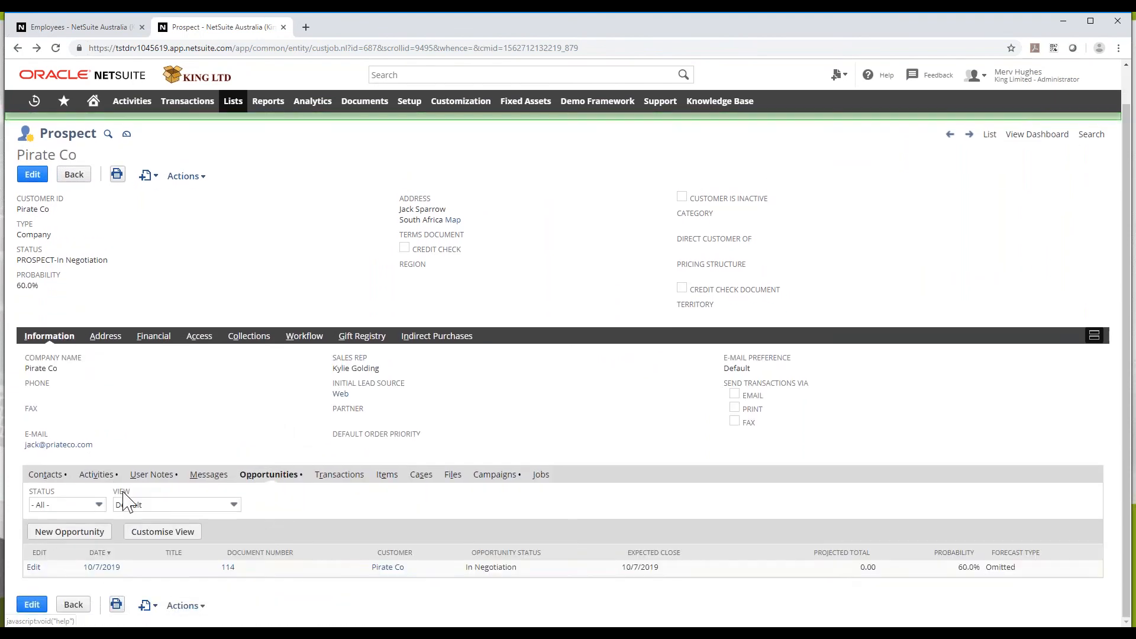
left_click(33, 567)
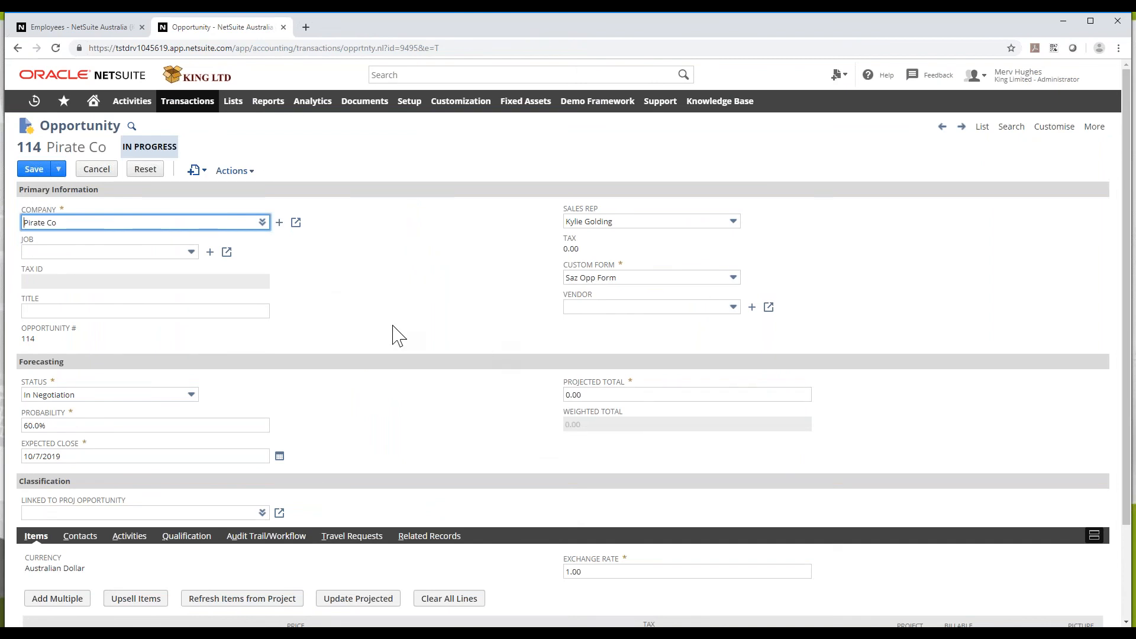
From opportunity 114's Quotes subtab, start a new quote and bring up the Add Multiple item picker
scroll(395, 335, "down", 2)
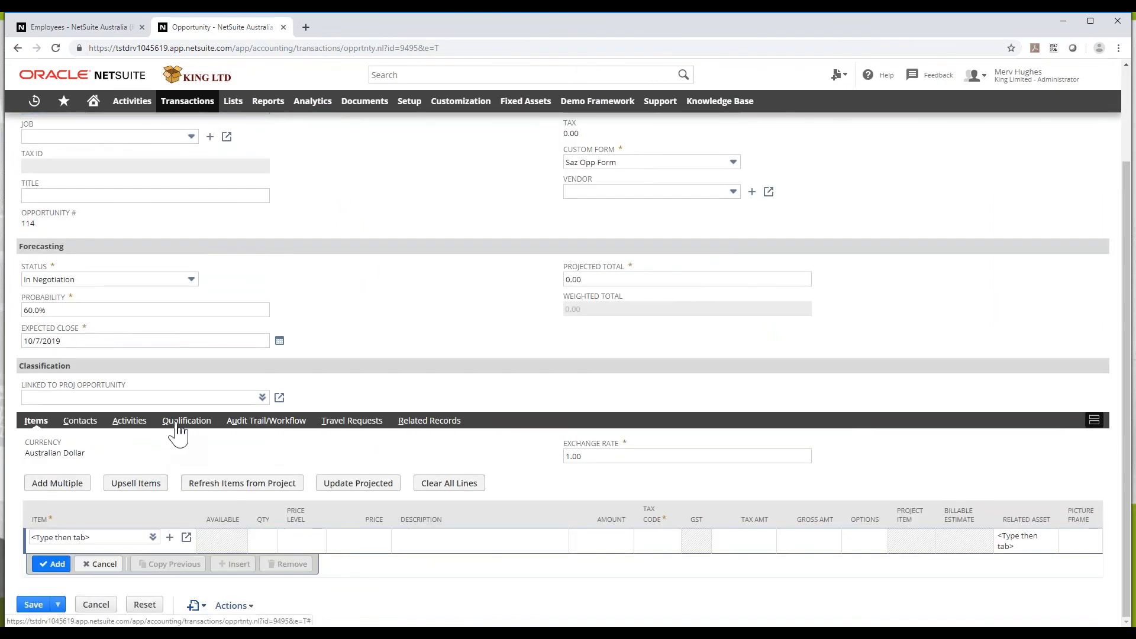
left_click(179, 423)
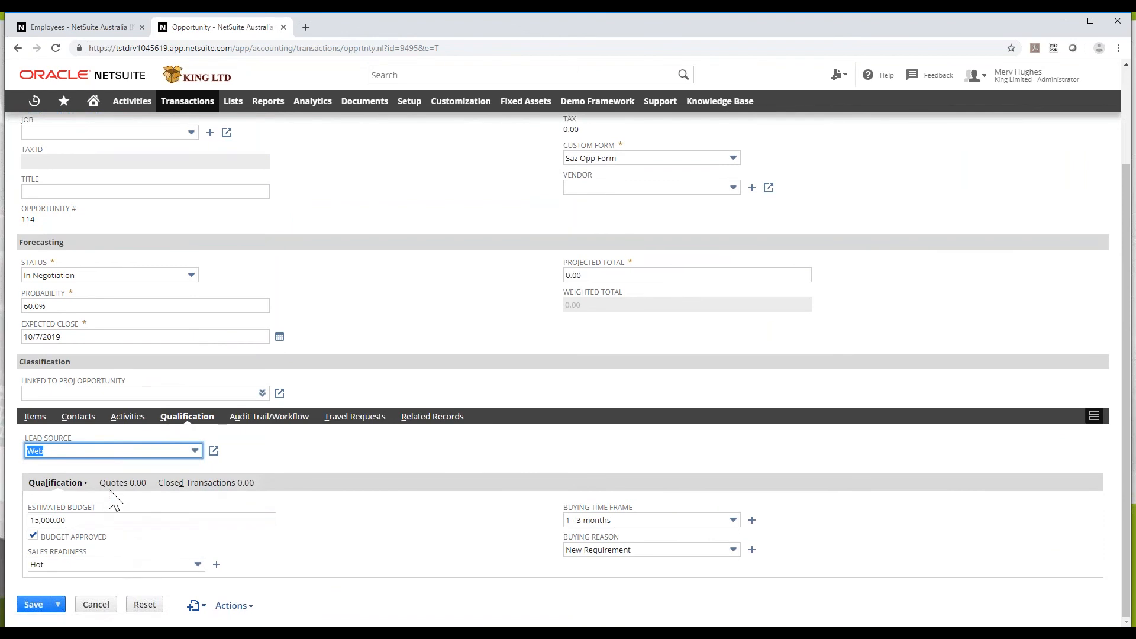
left_click(120, 484)
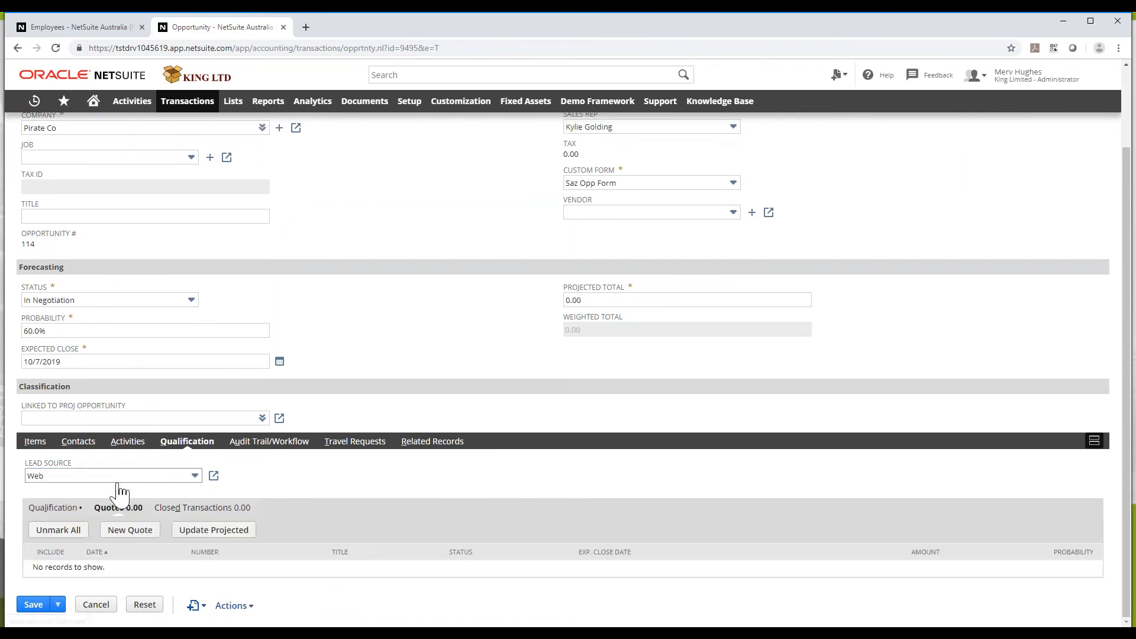
left_click(122, 527)
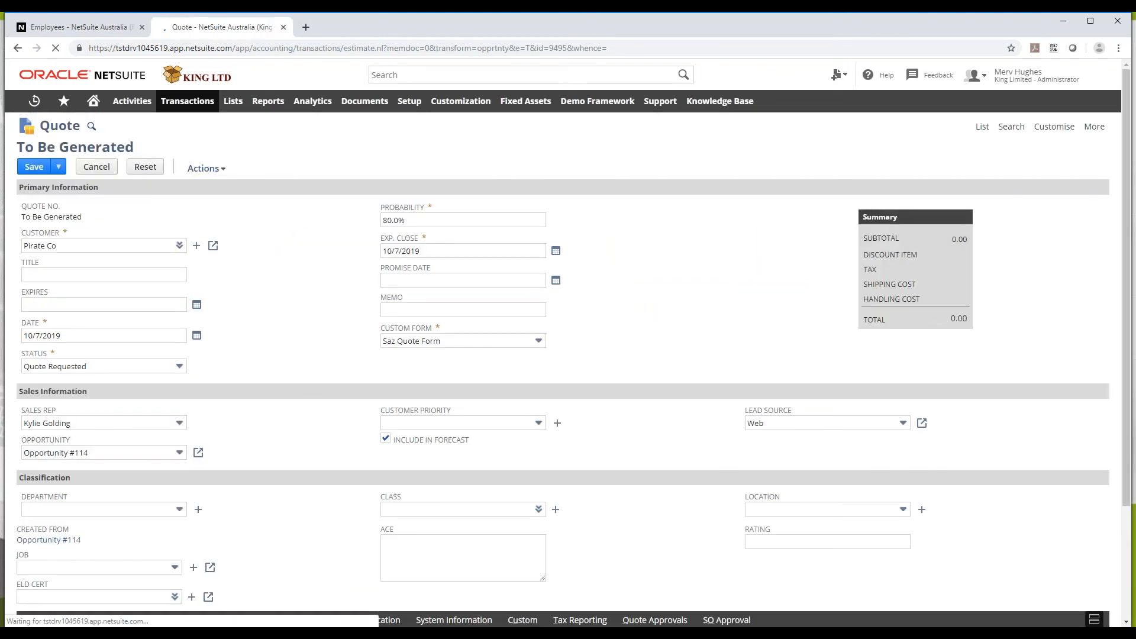
scroll(244, 451, "down", 3)
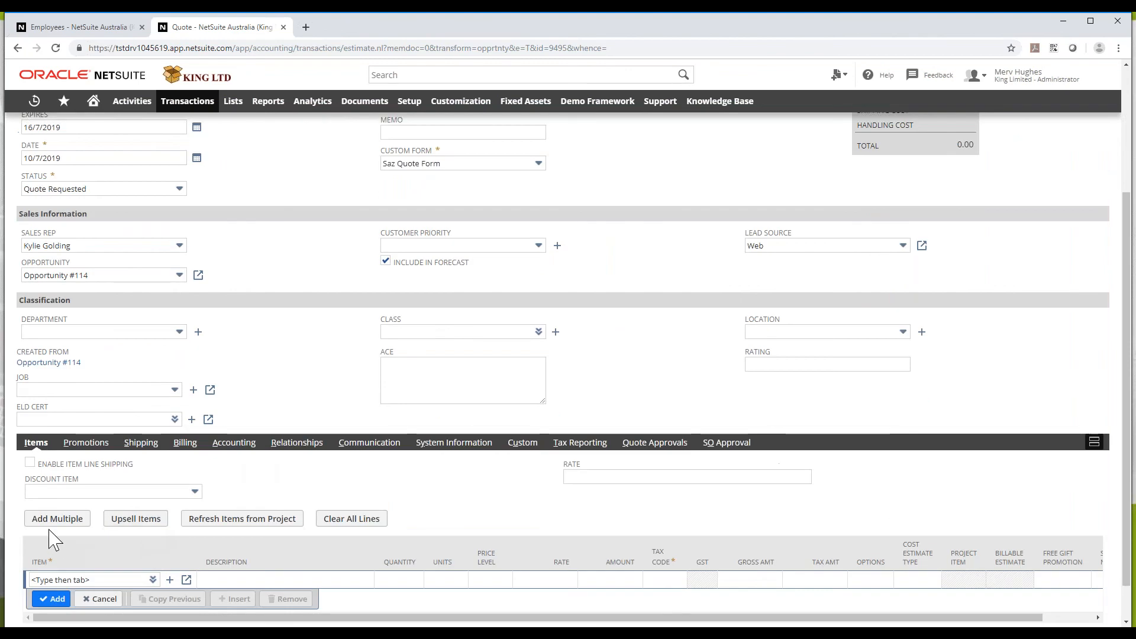
left_click(65, 521)
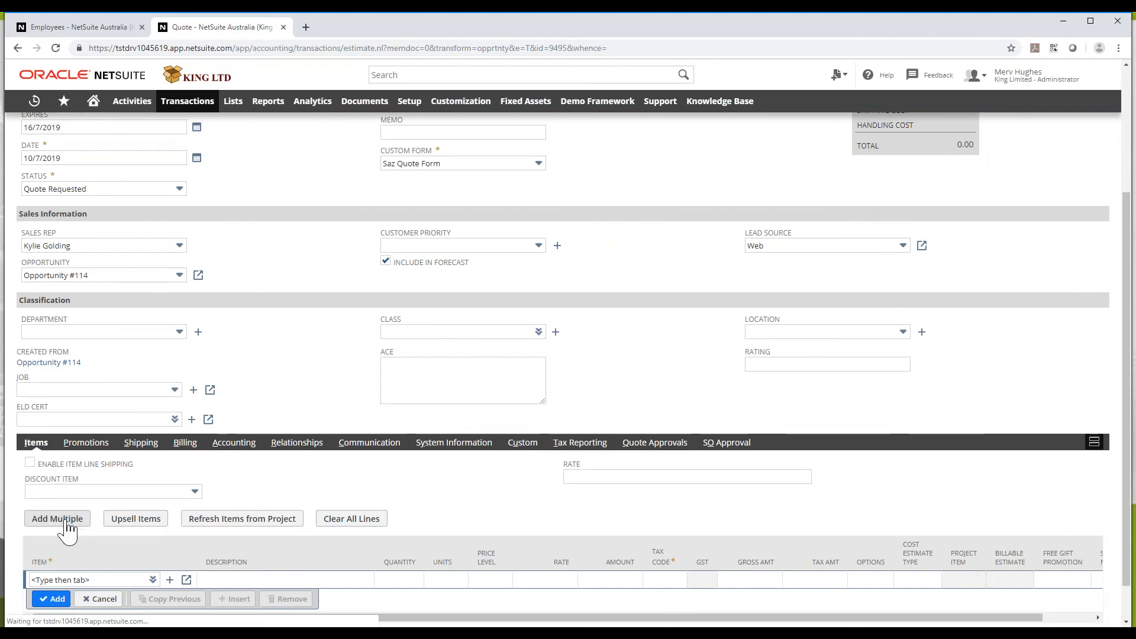
Filter the picker to Inventory Item and select items 1204-0062 and 1205-0090
left_click(101, 254)
left_click(71, 283)
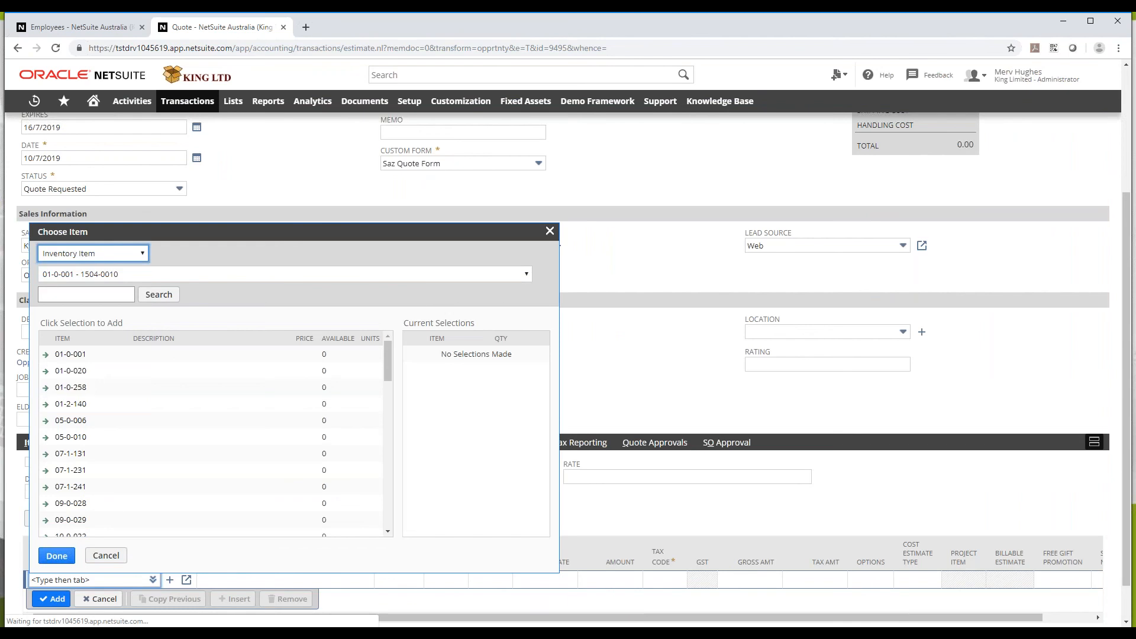
scroll(85, 420, "down", 1)
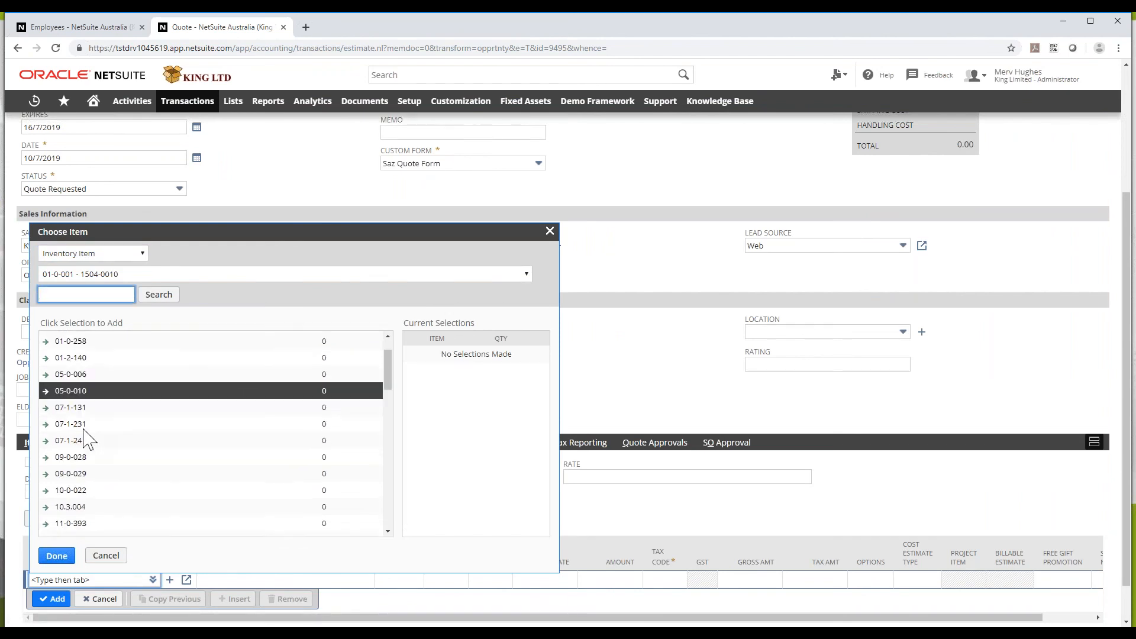
scroll(85, 440, "down", 10)
scroll(82, 437, "up", 3)
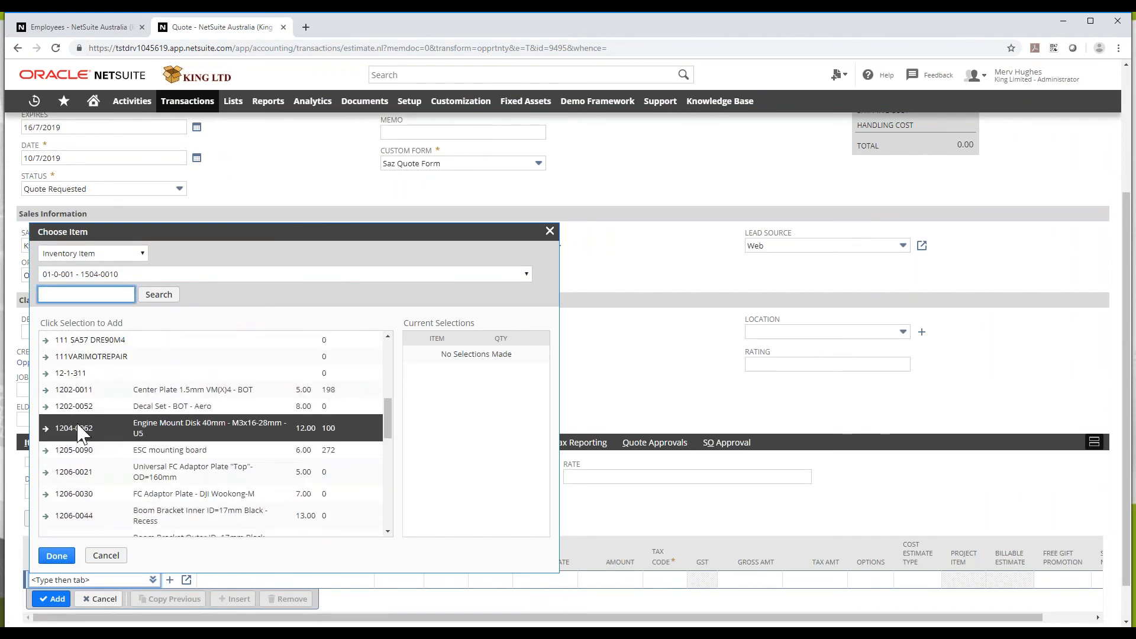
left_click(79, 434)
left_click(76, 450)
Enter quantities 200 and 300, confirm the items, and acknowledge both stock warnings
left_click(506, 356)
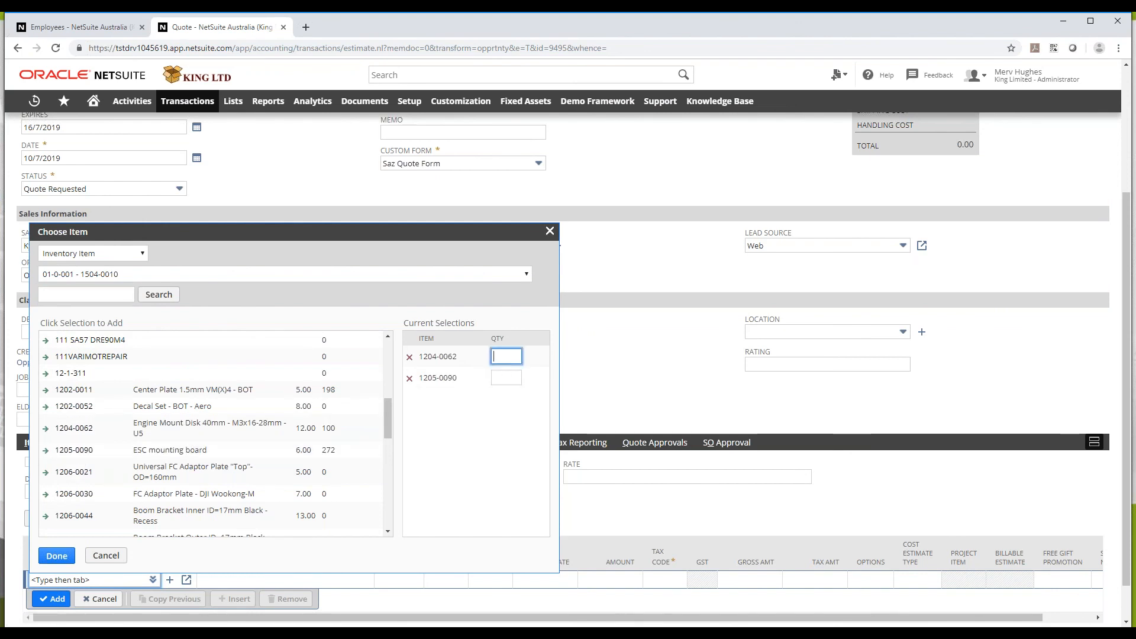
left_click(507, 377)
type("300")
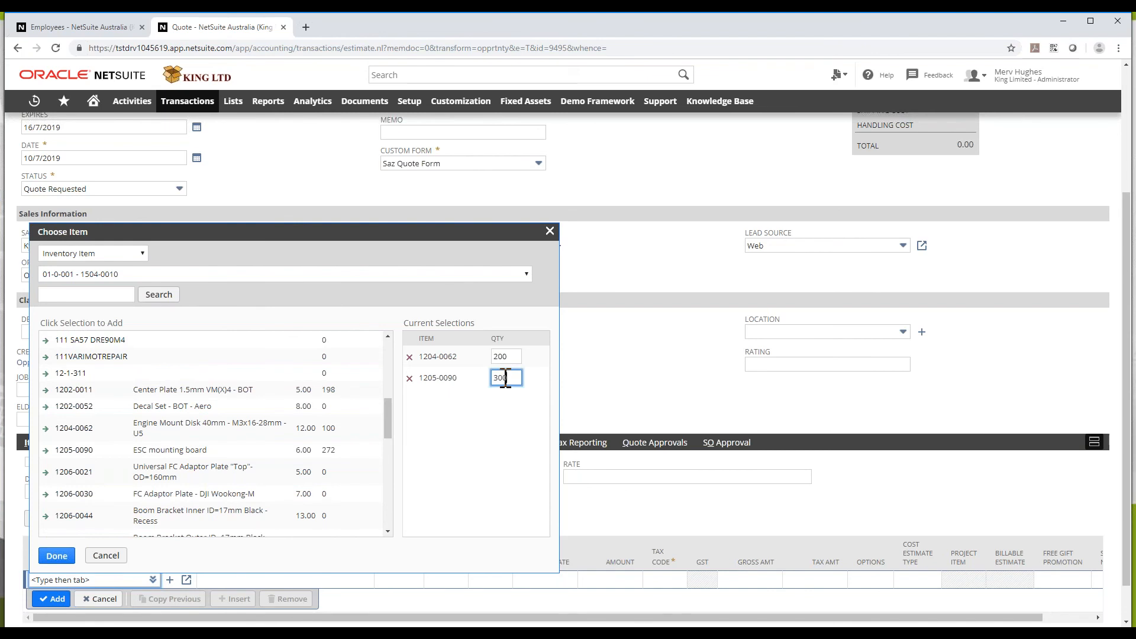
left_click(58, 561)
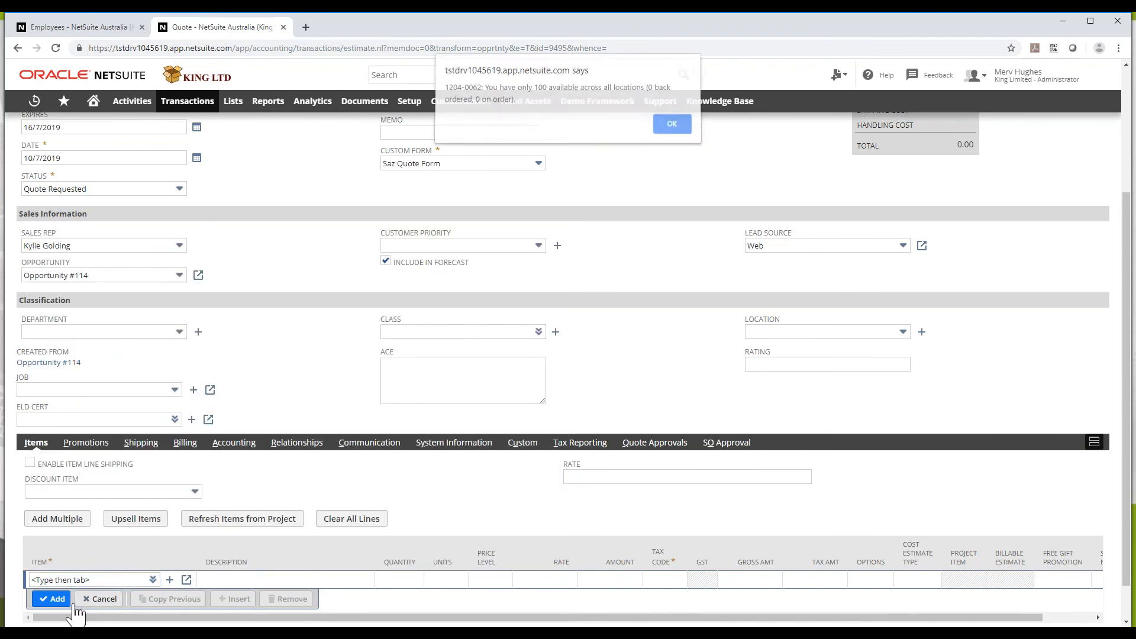
left_click(686, 132)
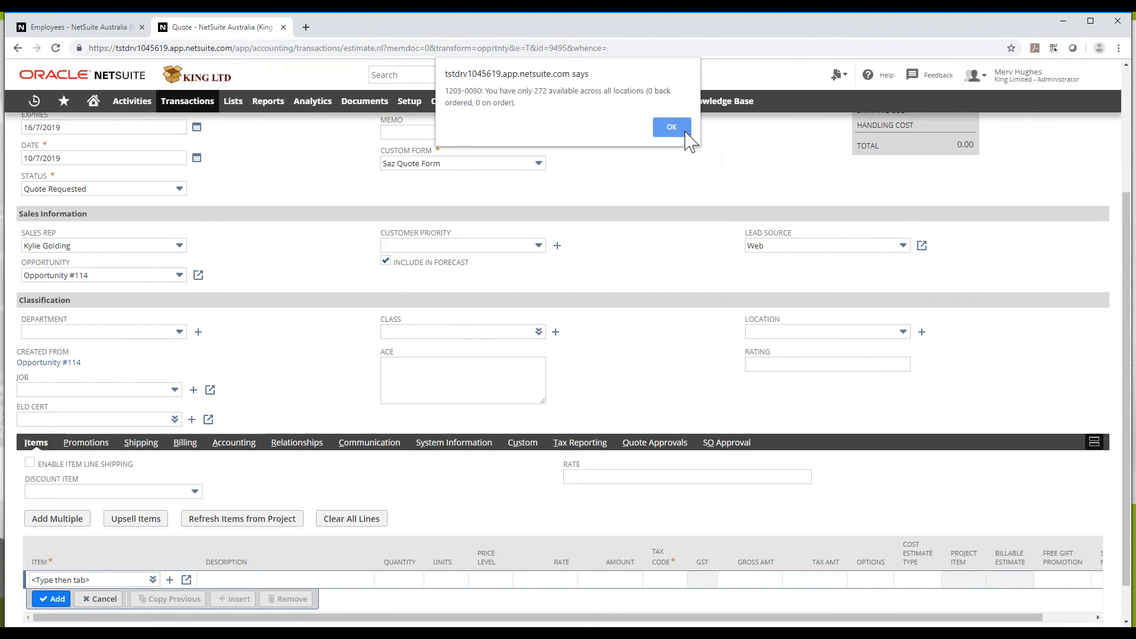
left_click(685, 141)
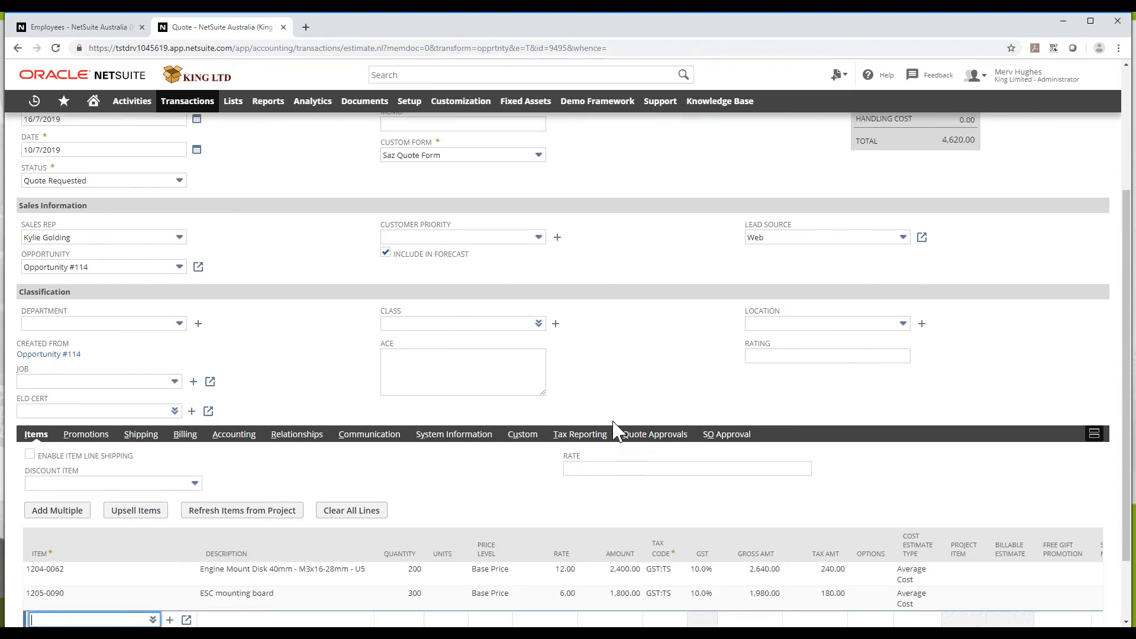
Review the quote lines and save the quote as Quote 96
scroll(615, 432, "up", 3)
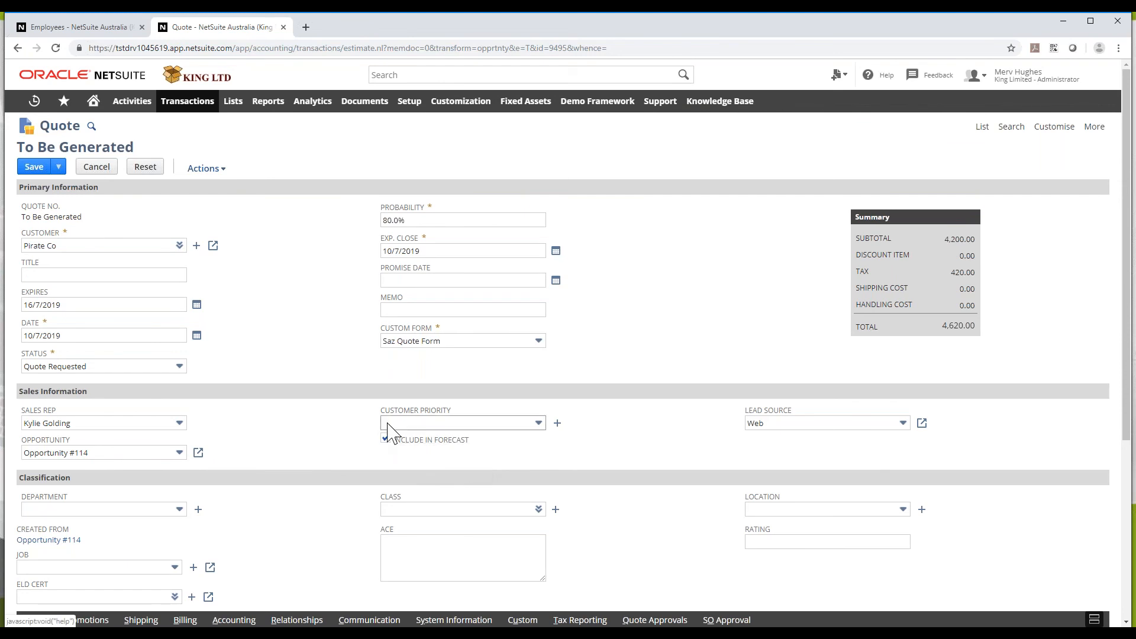
scroll(328, 437, "down", 1)
scroll(328, 429, "down", 3)
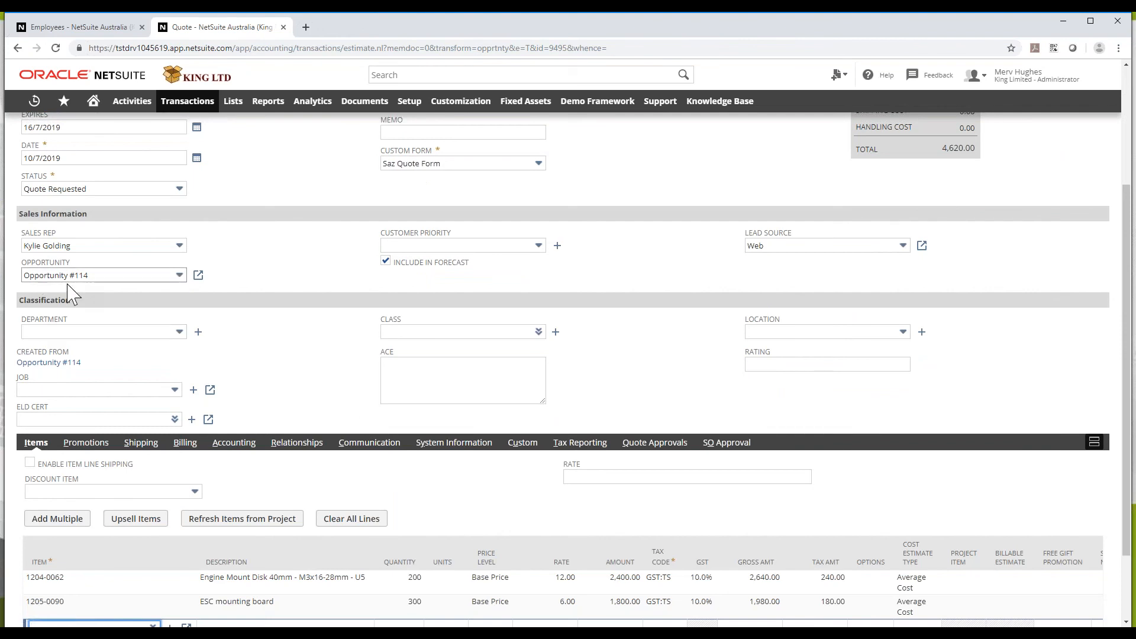
scroll(245, 335, "up", 3)
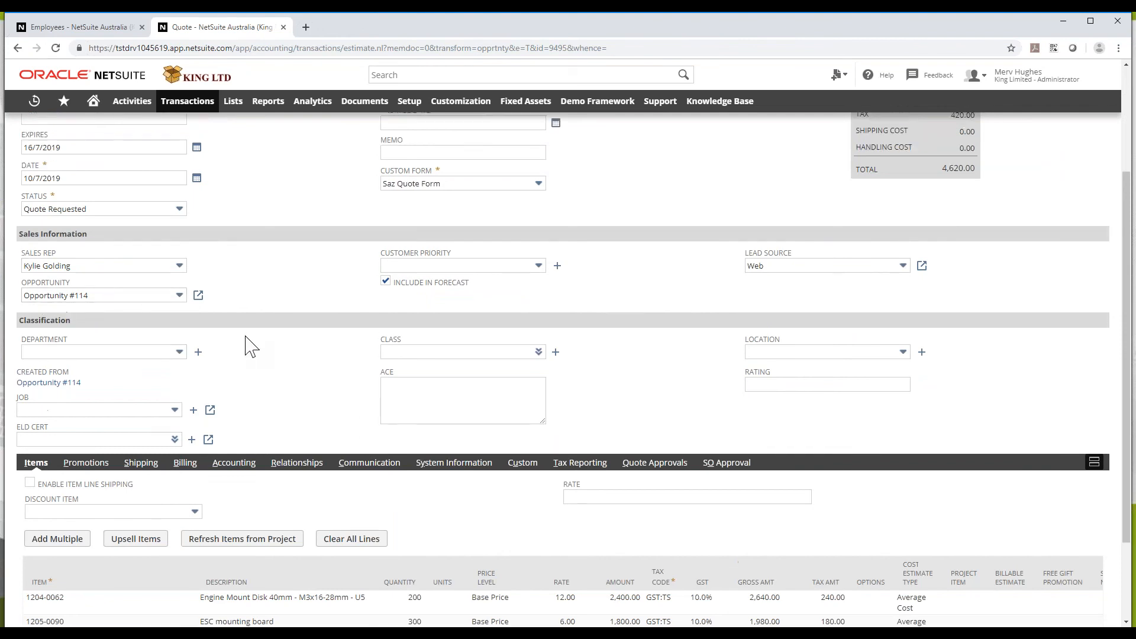
scroll(244, 337, "down", 5)
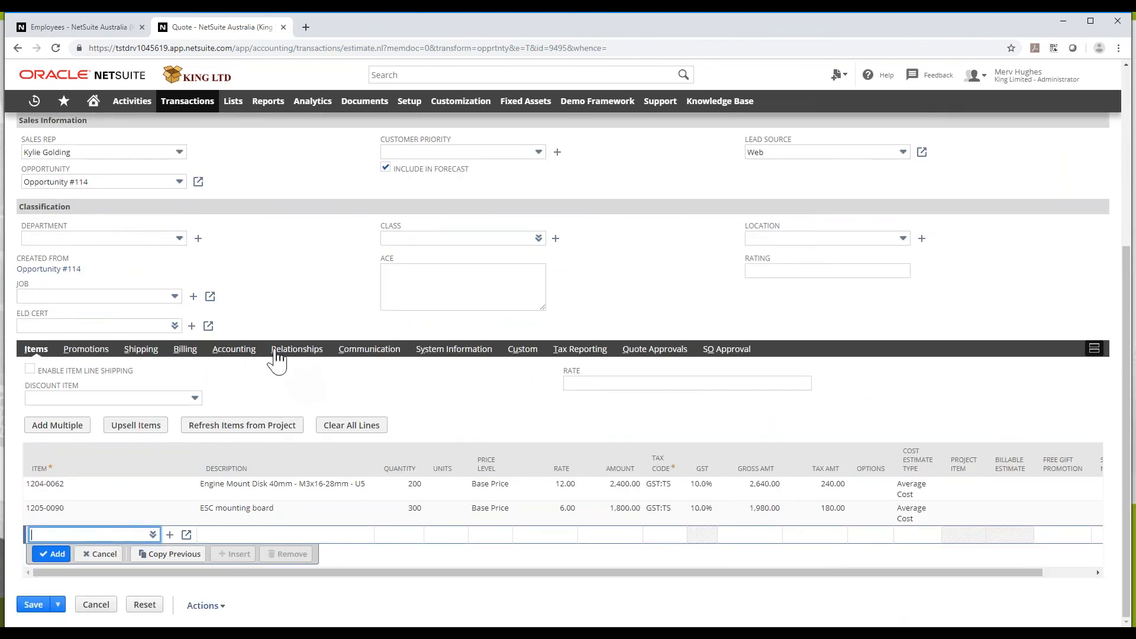
scroll(279, 355, "up", 5)
left_click(34, 166)
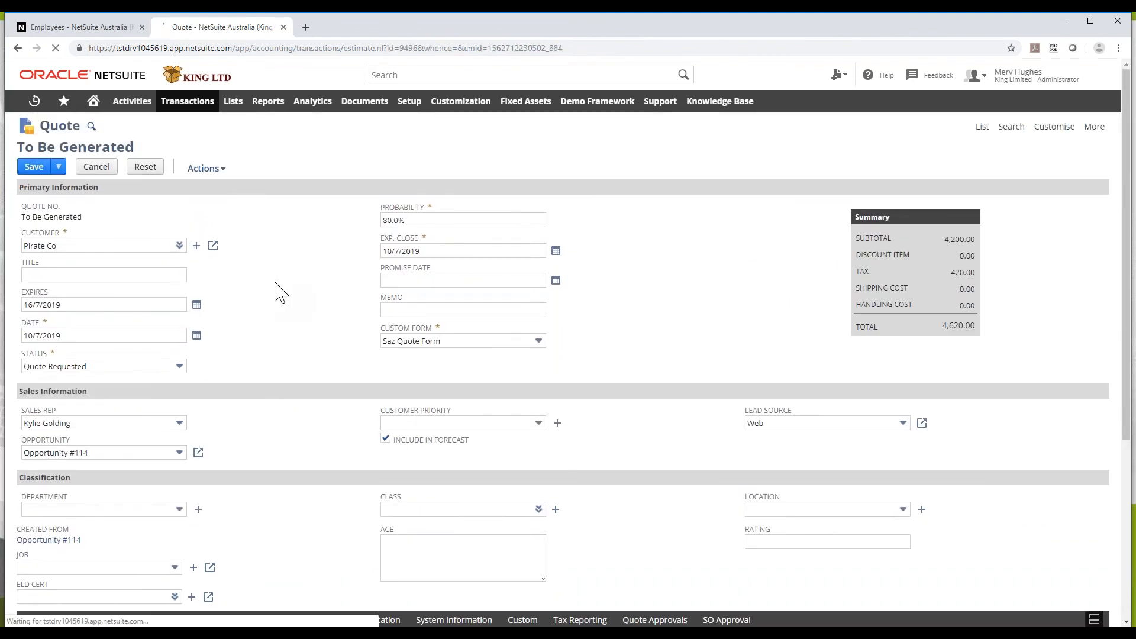
Go to the linked Opportunity 114 from the saved quote
scroll(296, 353, "down", 3)
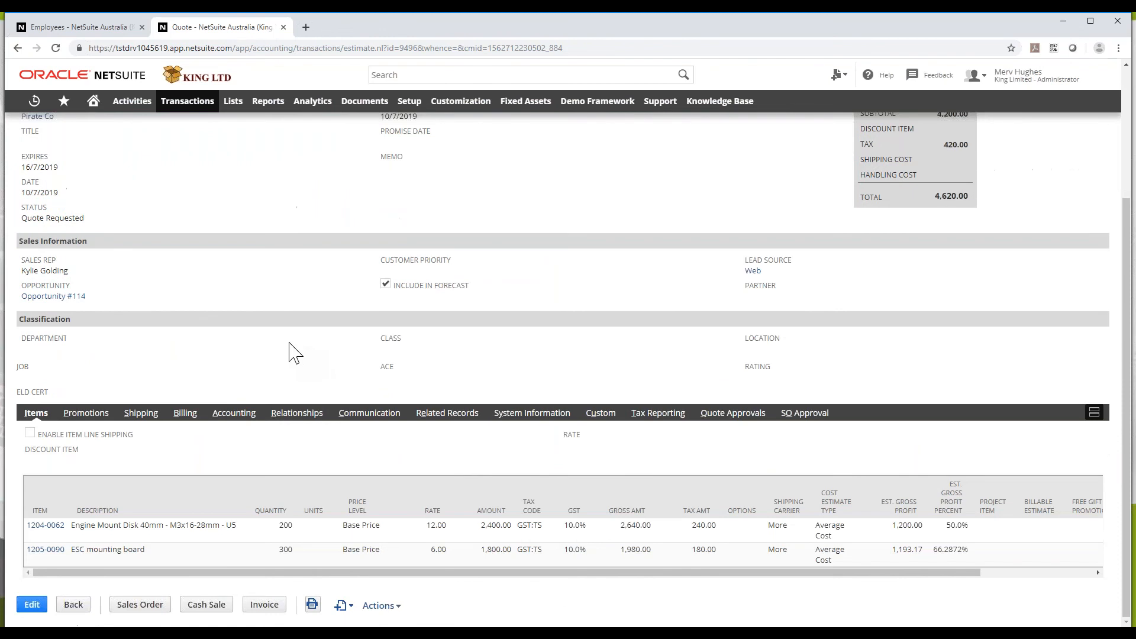
scroll(296, 353, "up", 3)
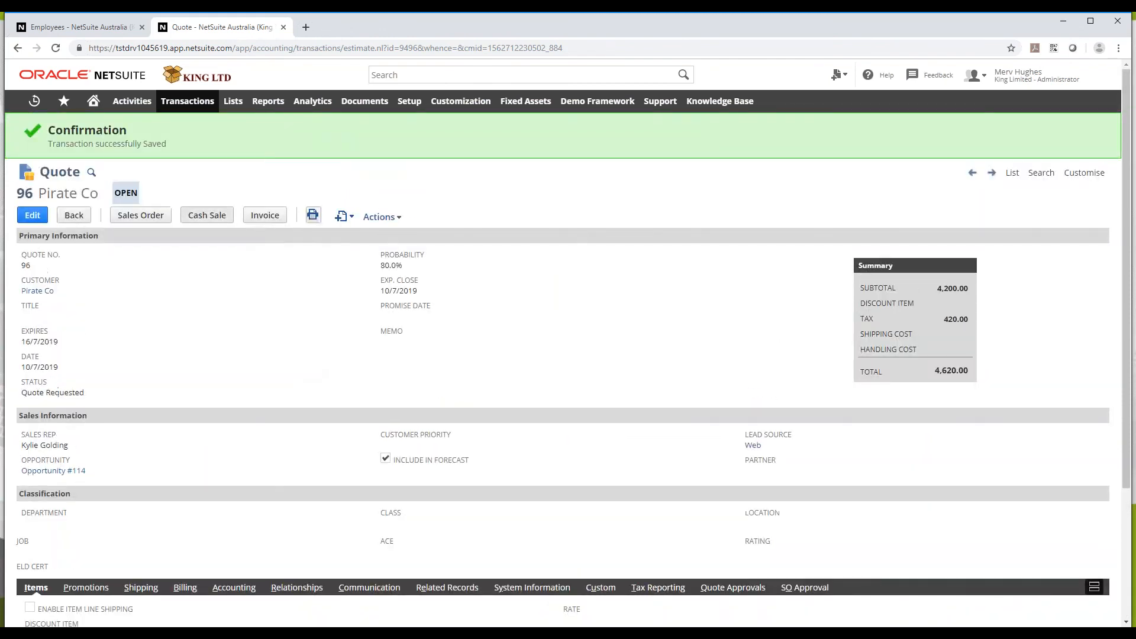
left_click(68, 475)
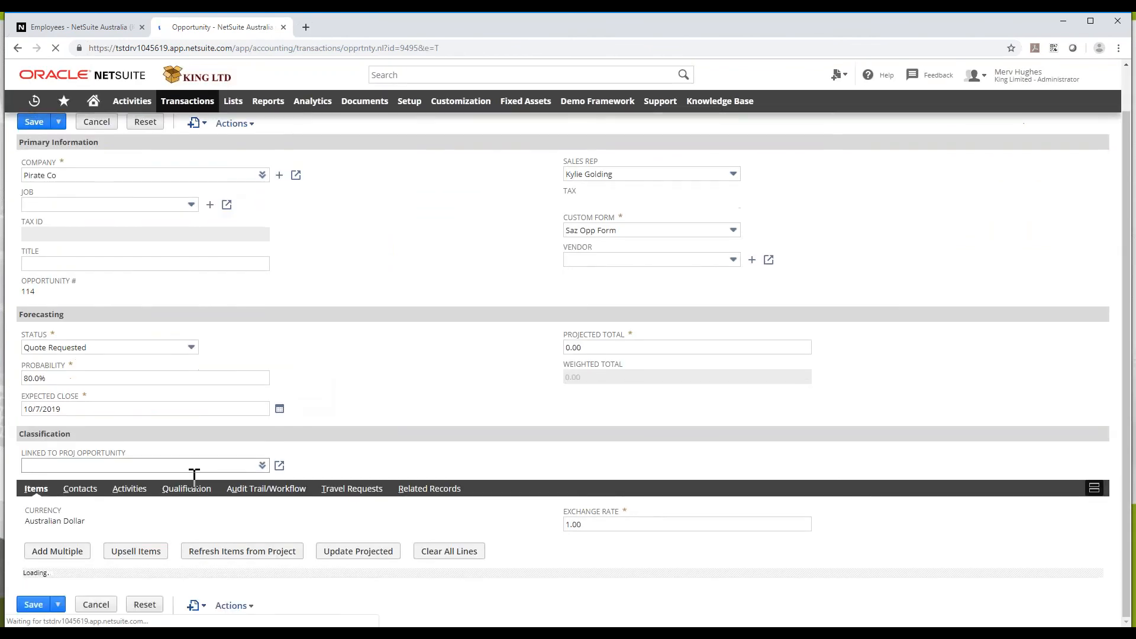
Update opportunity 114's projected total to 4,620.00 from the included quote
left_click(183, 488)
scroll(183, 500, "down", 1)
left_click(218, 529)
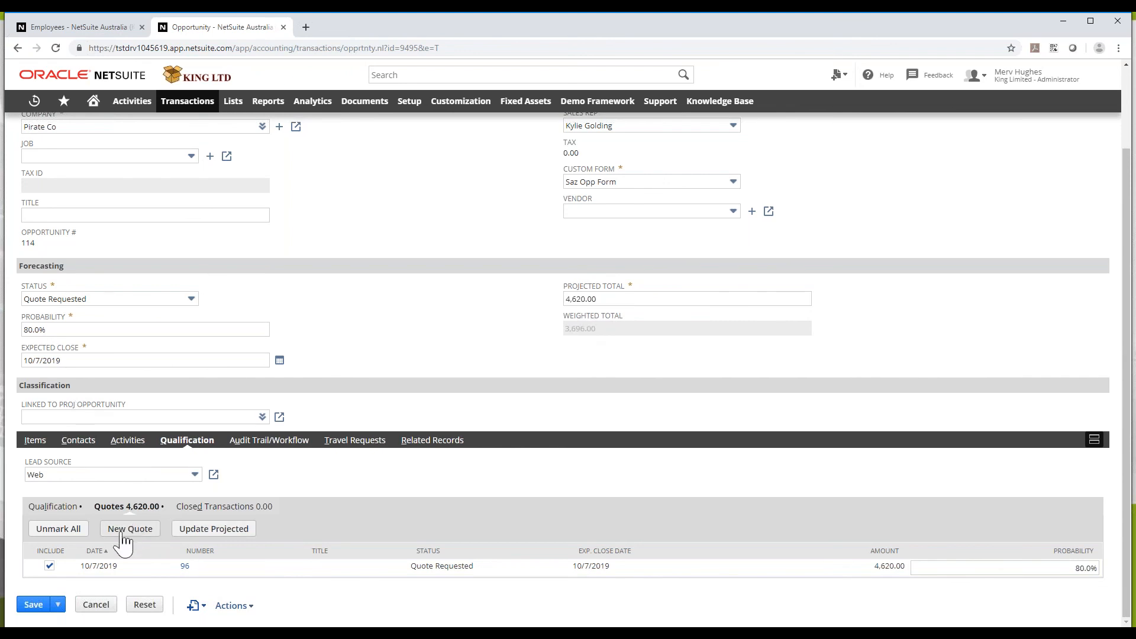
Browse the Closed Transactions, Qualification and Items subtabs, then open quote 96 in a new tab
left_click(201, 509)
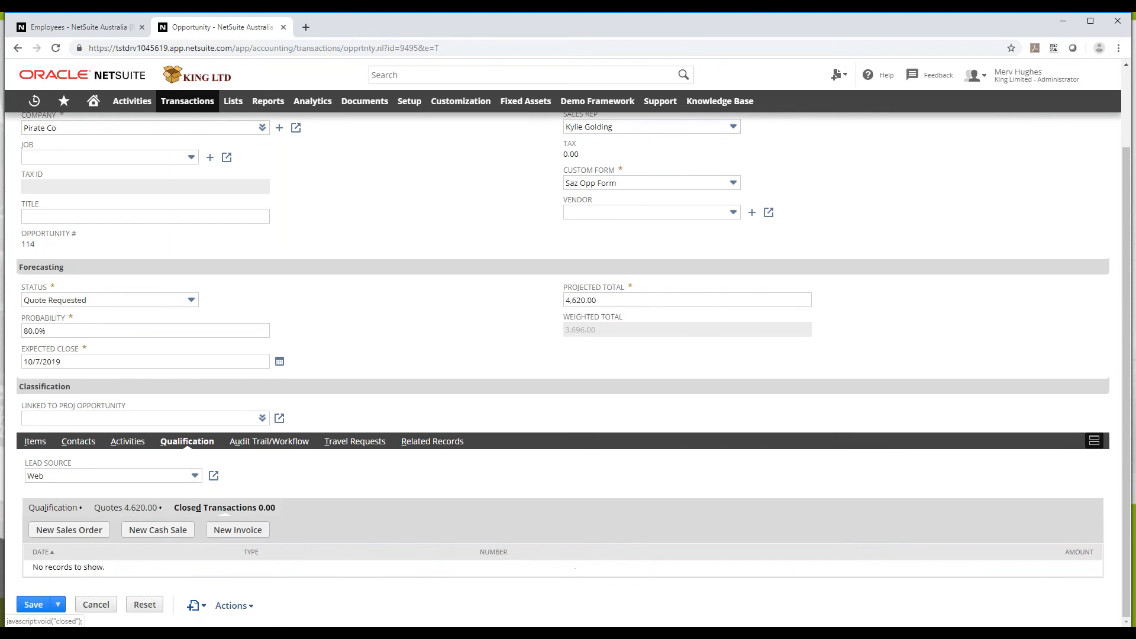
left_click(135, 510)
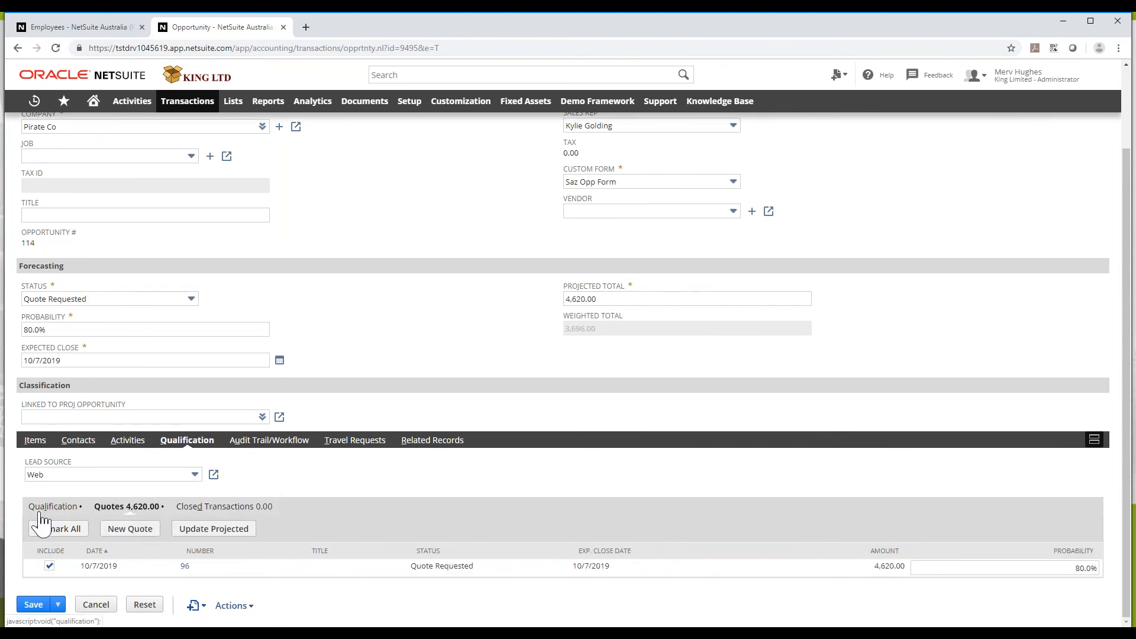
left_click(52, 506)
left_click(132, 509)
left_click(36, 441)
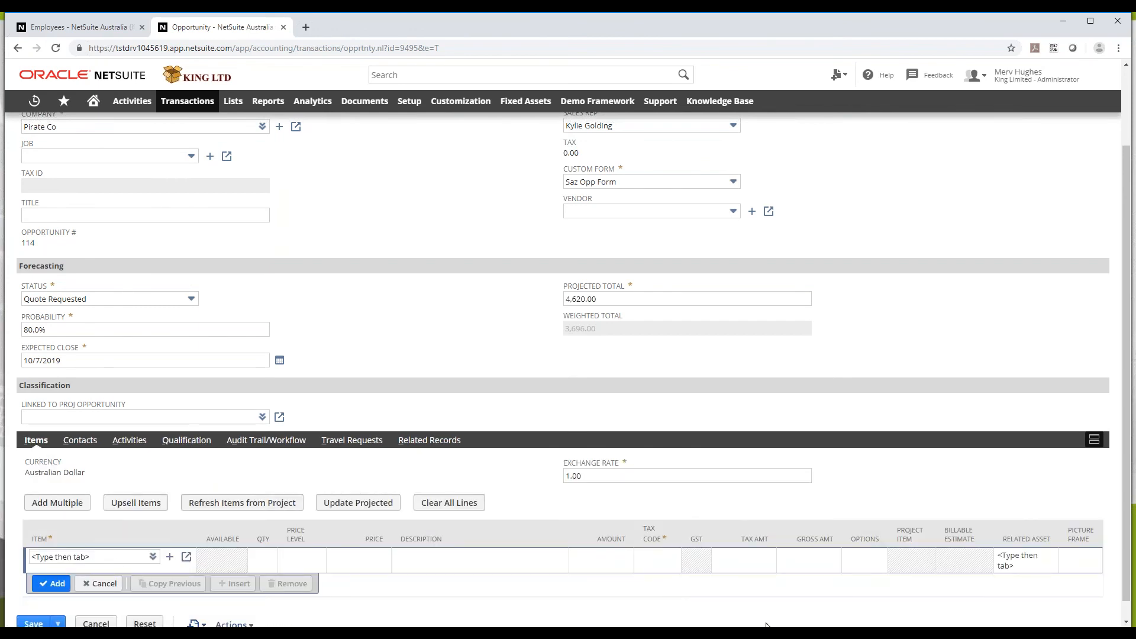
scroll(159, 449, "up", 2)
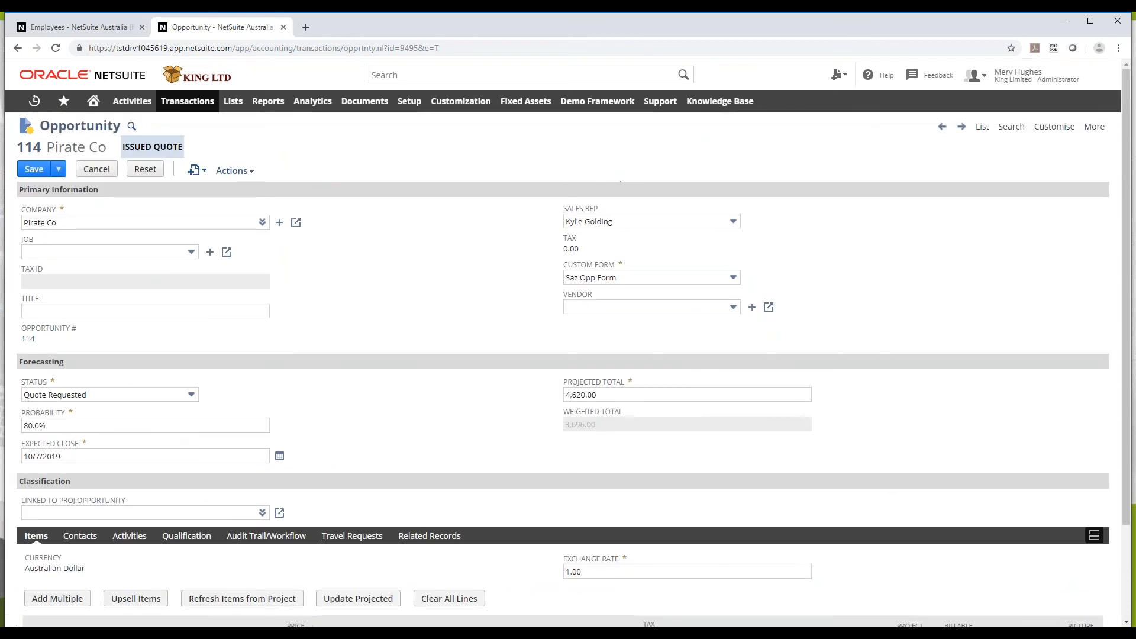
scroll(156, 496, "down", 1)
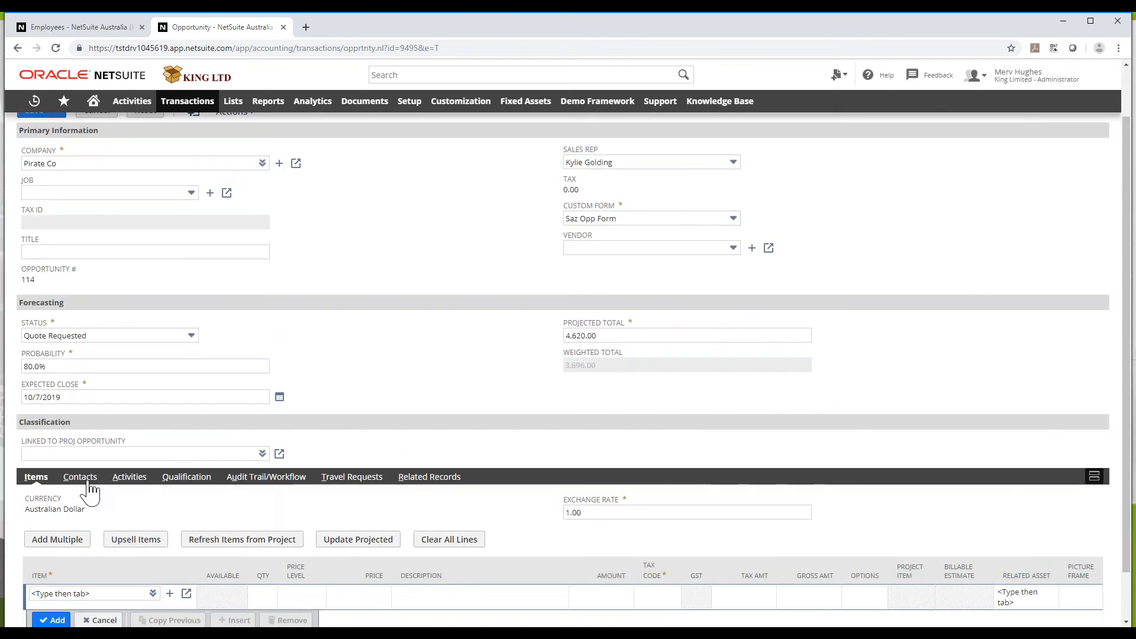
left_click(184, 478)
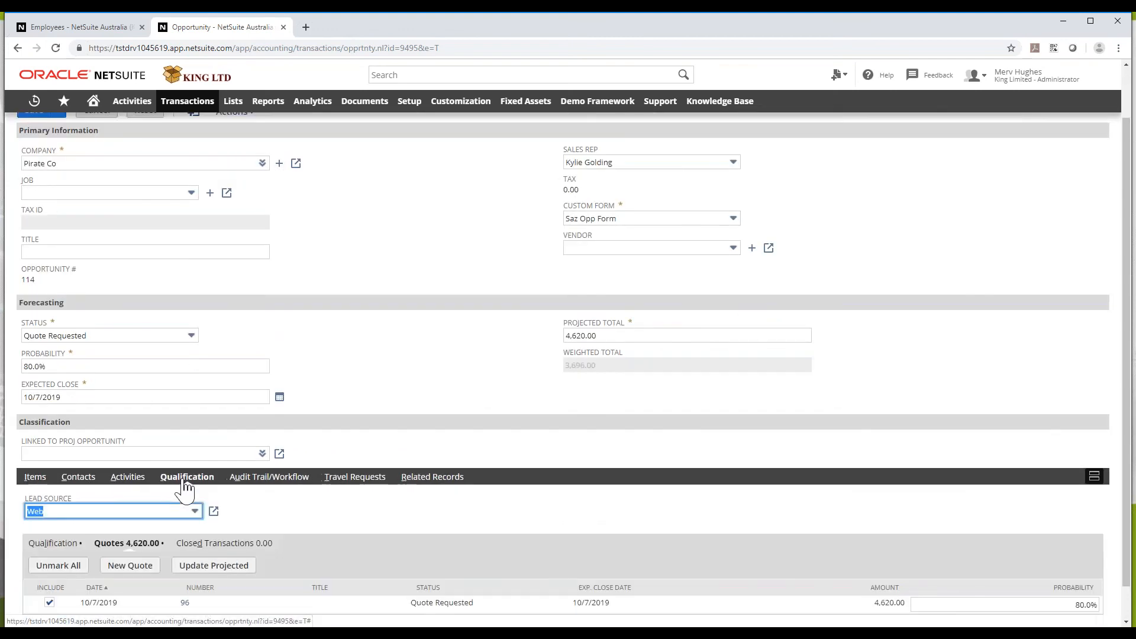
scroll(157, 532, "down", 1)
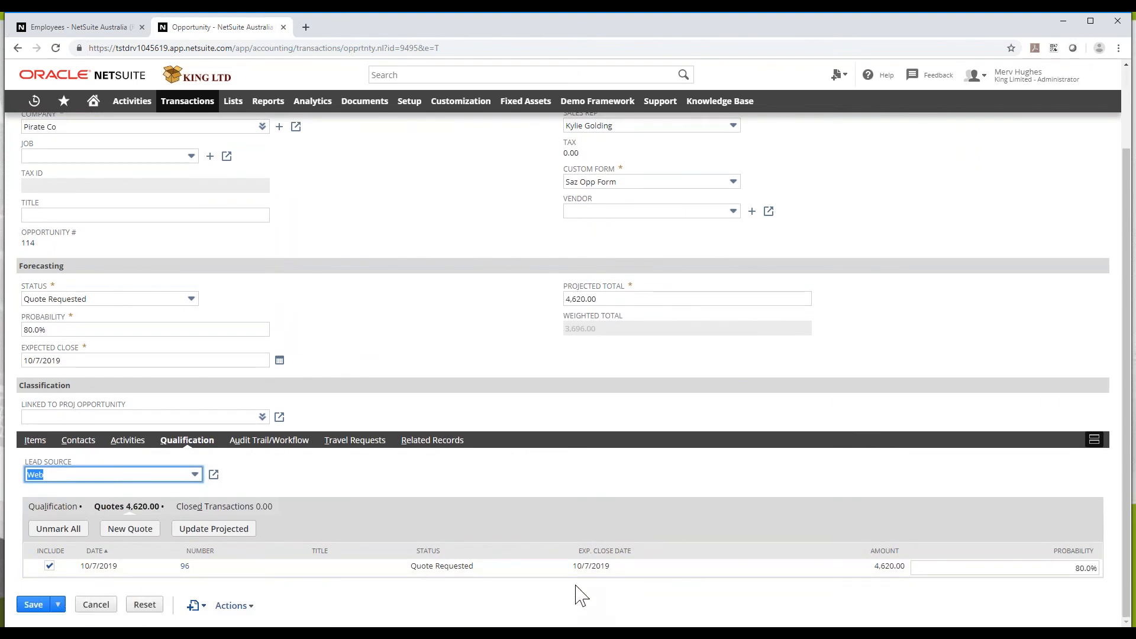
middle_click(185, 567)
Convert quote 96 to a sales order, dismiss the availability alert, and enter PO number 5600
left_click(360, 27)
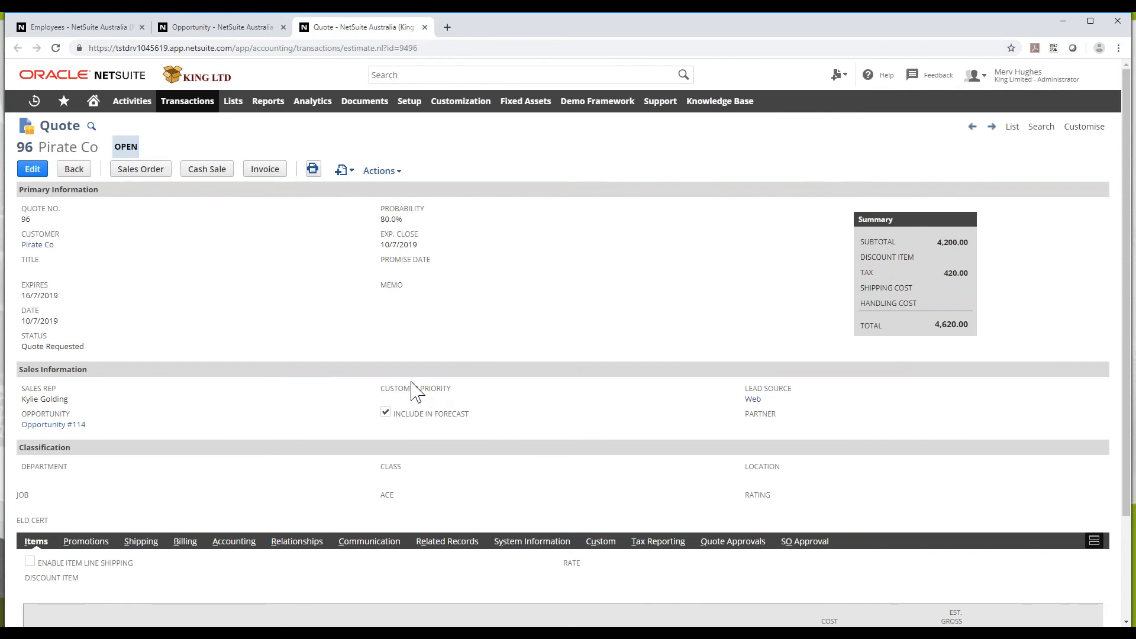
left_click(150, 174)
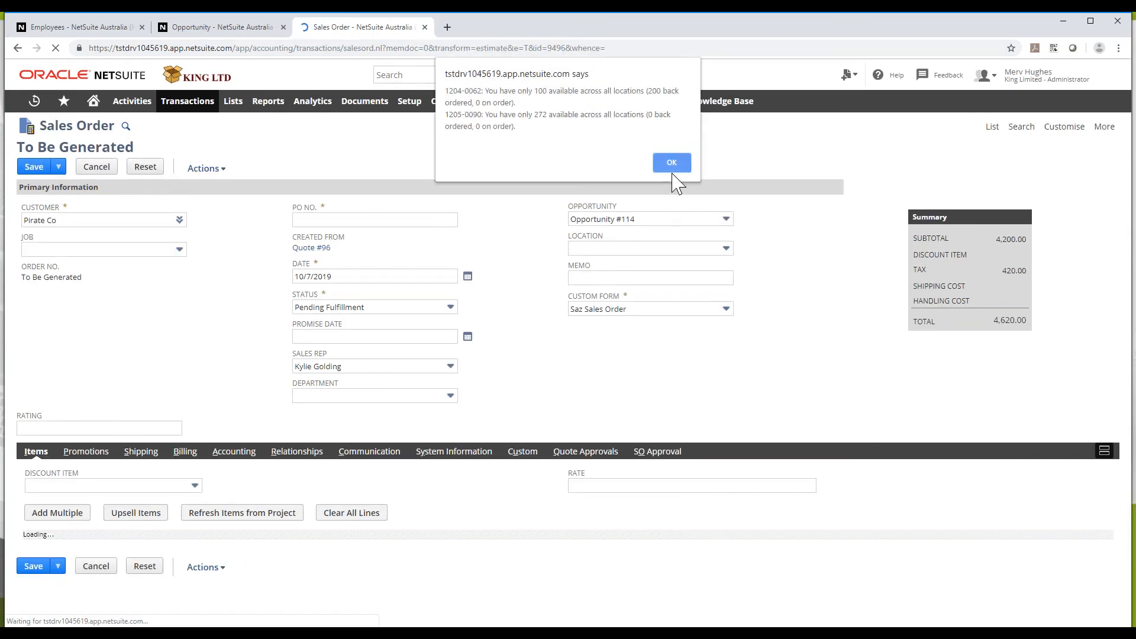
left_click(672, 163)
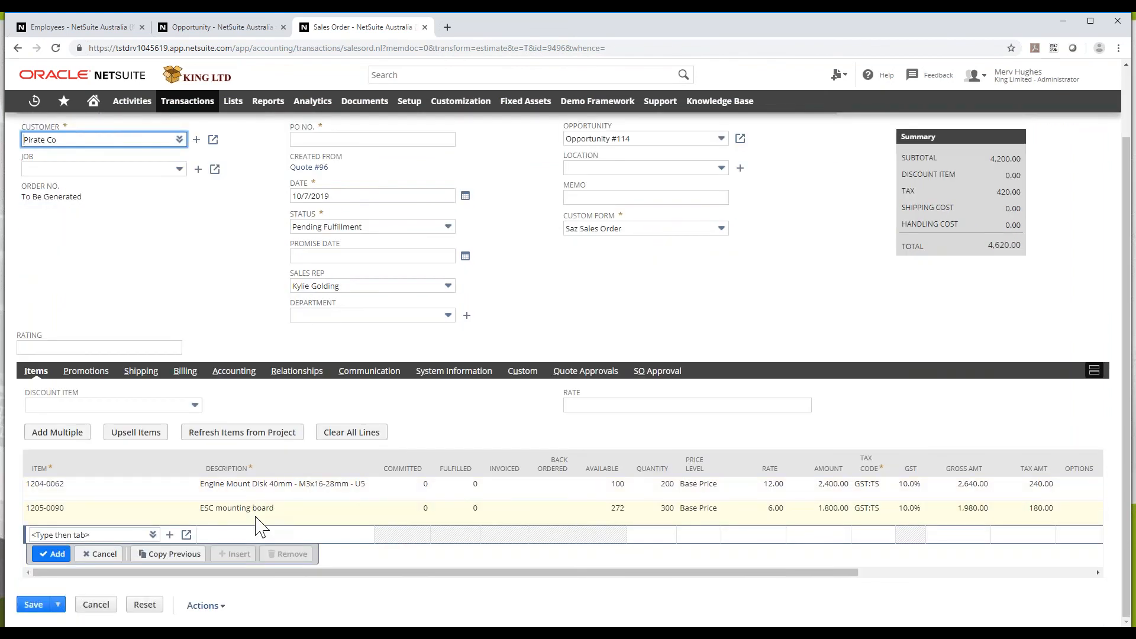
scroll(881, 325, "up", 1)
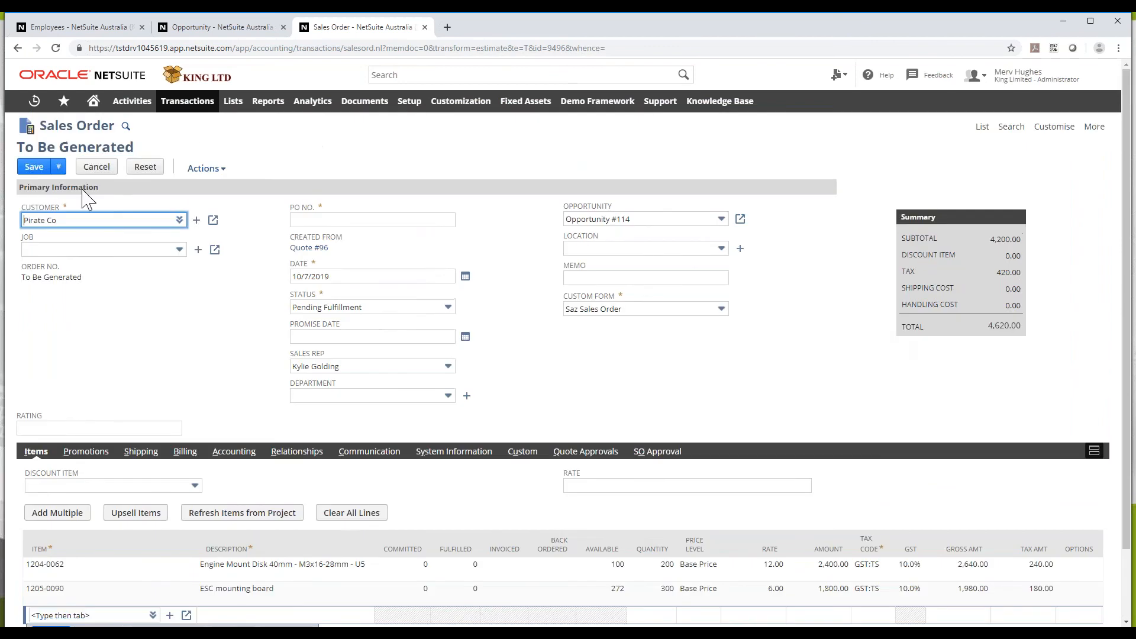
left_click(314, 219)
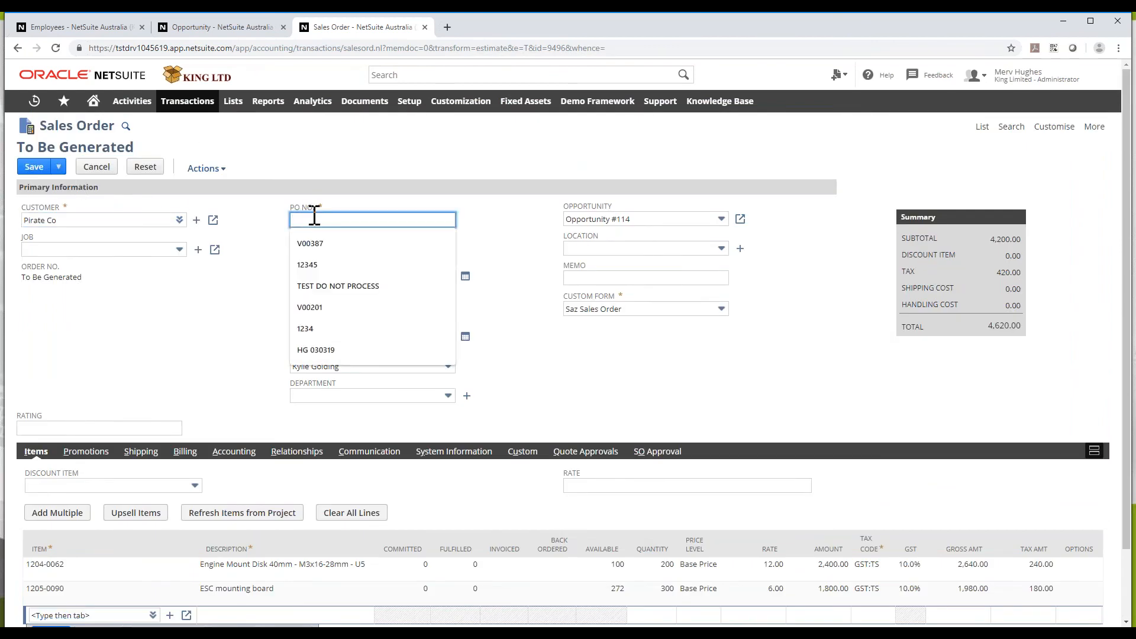
type("F^")
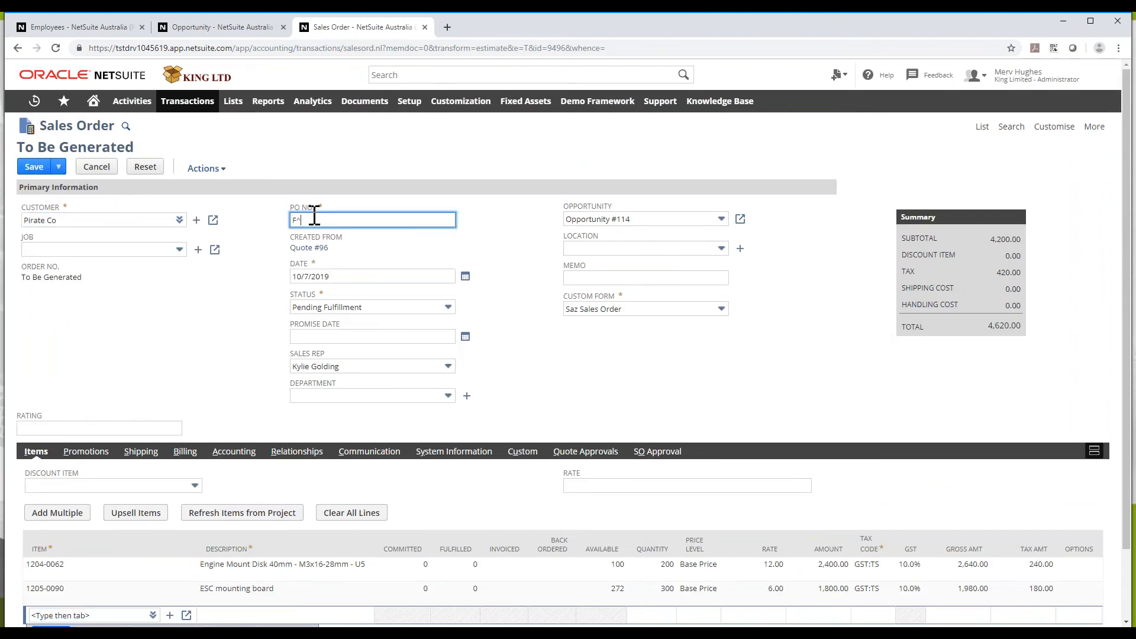
type("5600")
View the sales rep's July forecast in a new tab, with quote 96 counted at 4,200.00
mouse_move(183, 105)
mouse_move(176, 324)
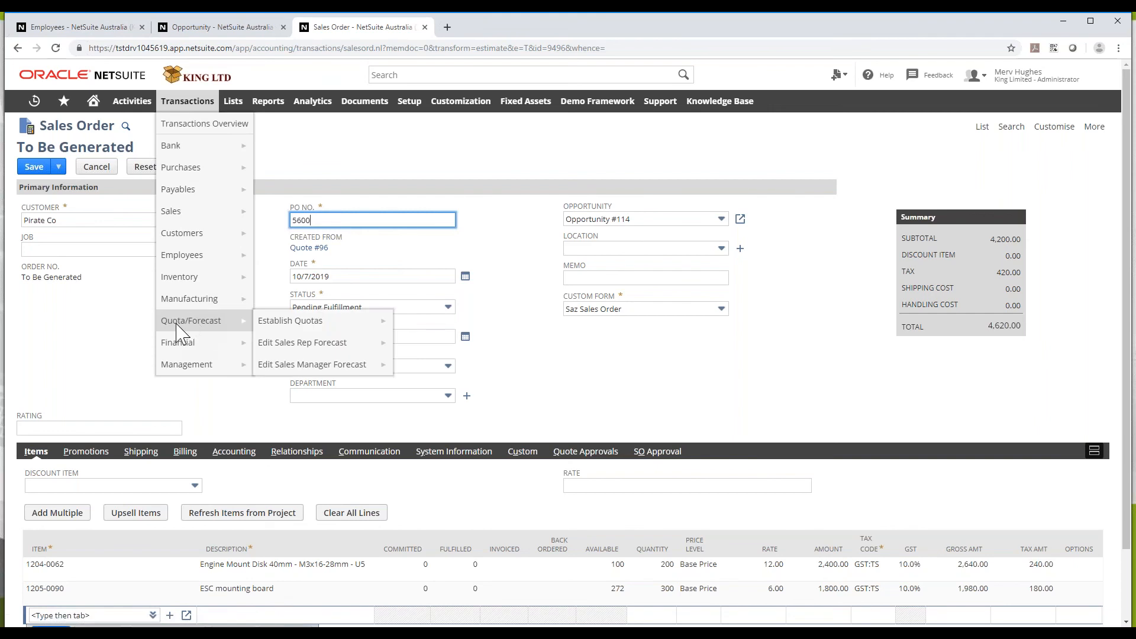
middle_click(317, 349)
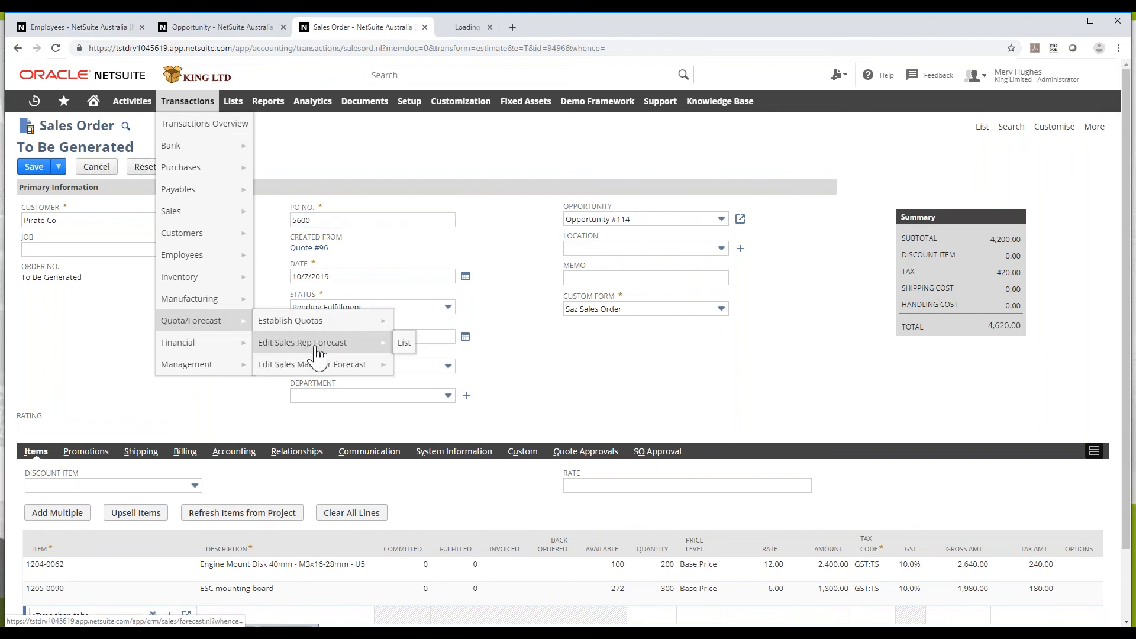
left_click(467, 36)
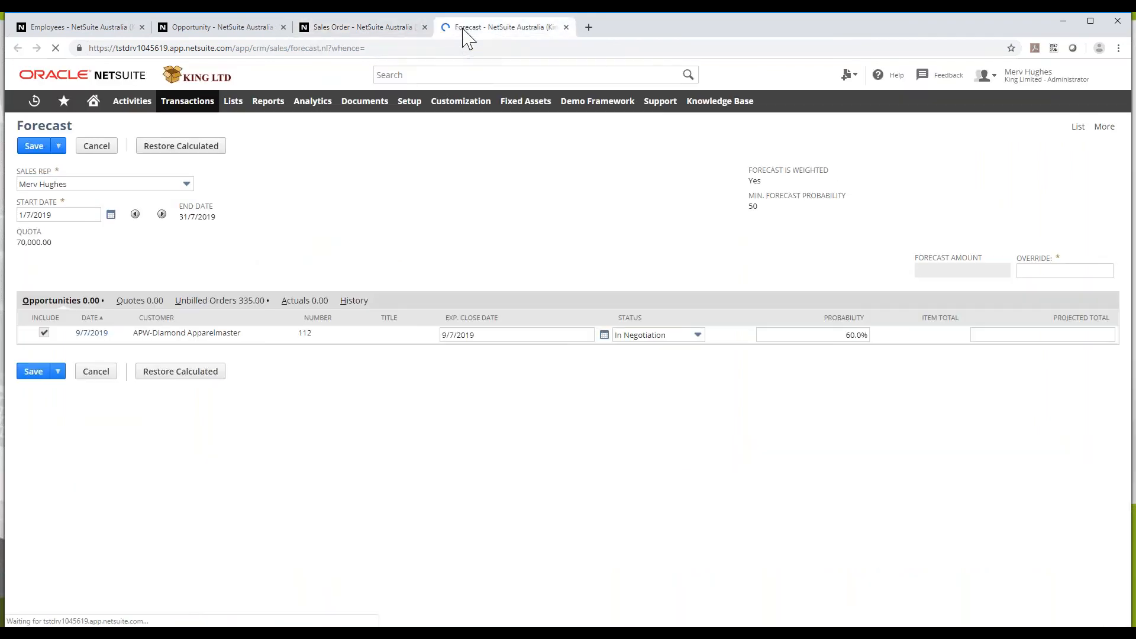
left_click(72, 187)
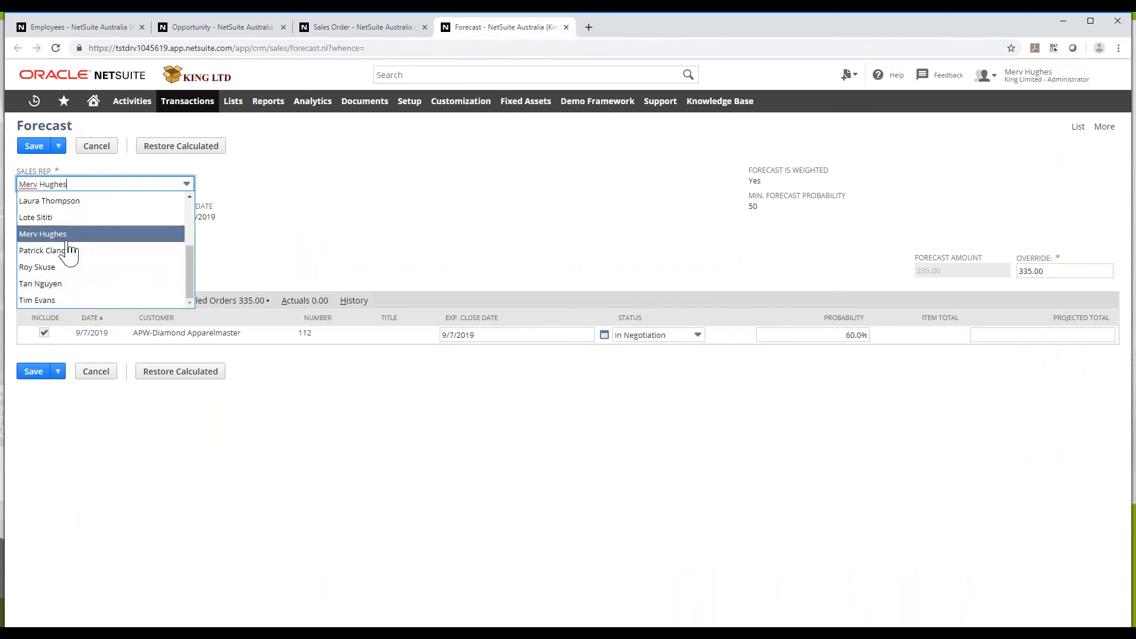
scroll(69, 252, "up", 2)
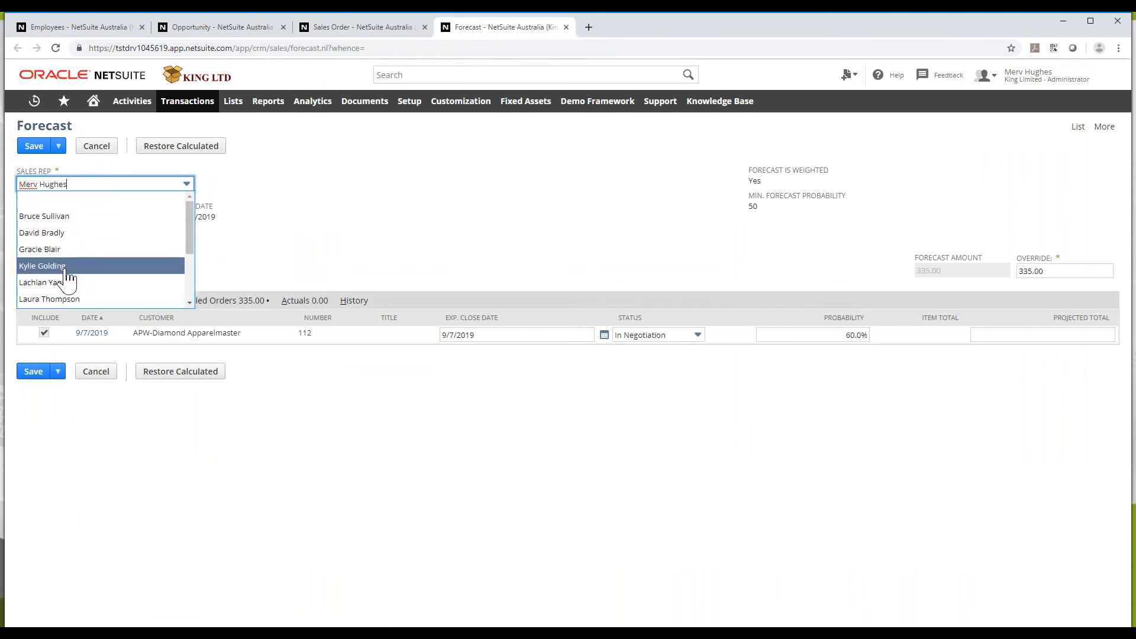
left_click(68, 263)
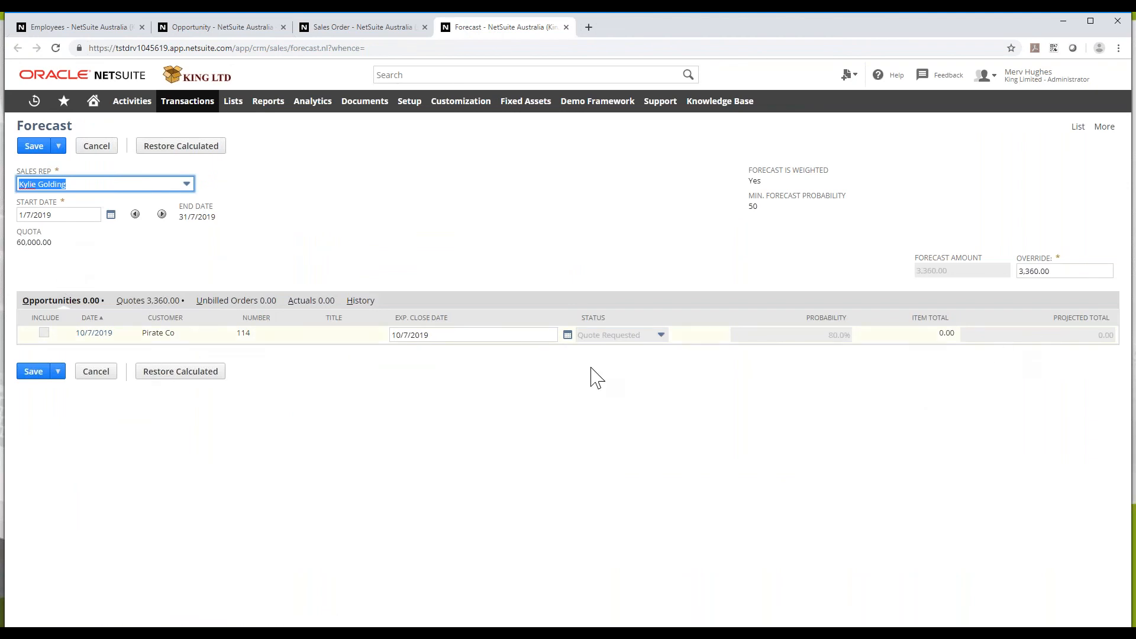
left_click(141, 302)
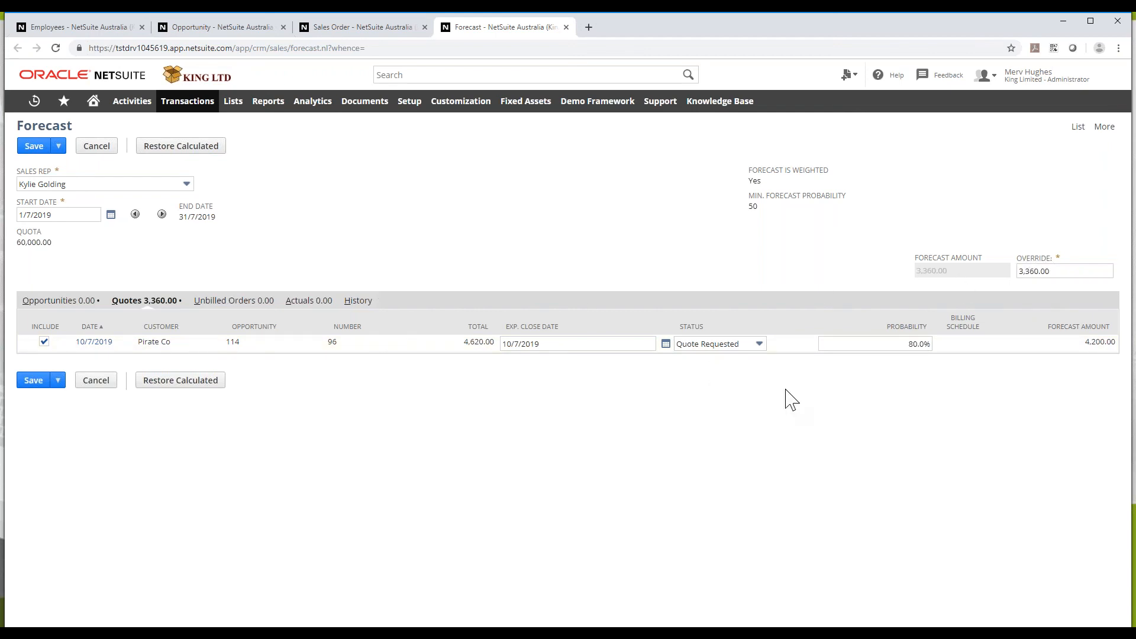
left_click(334, 31)
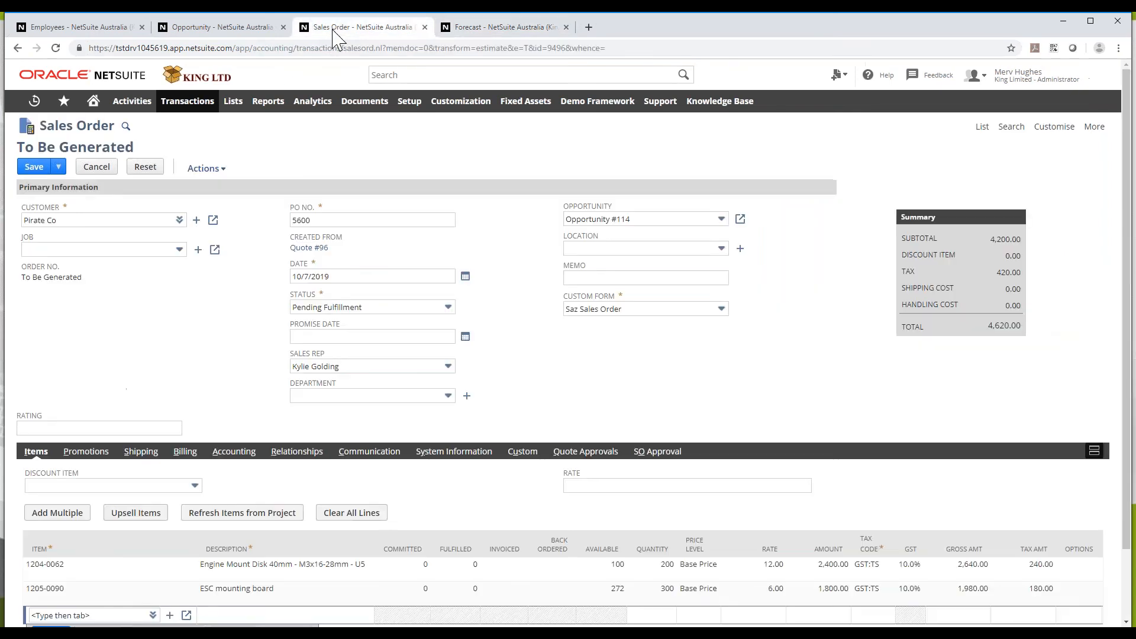
Save the sales order, then reload the forecast page and view its Unbilled Orders
left_click(25, 173)
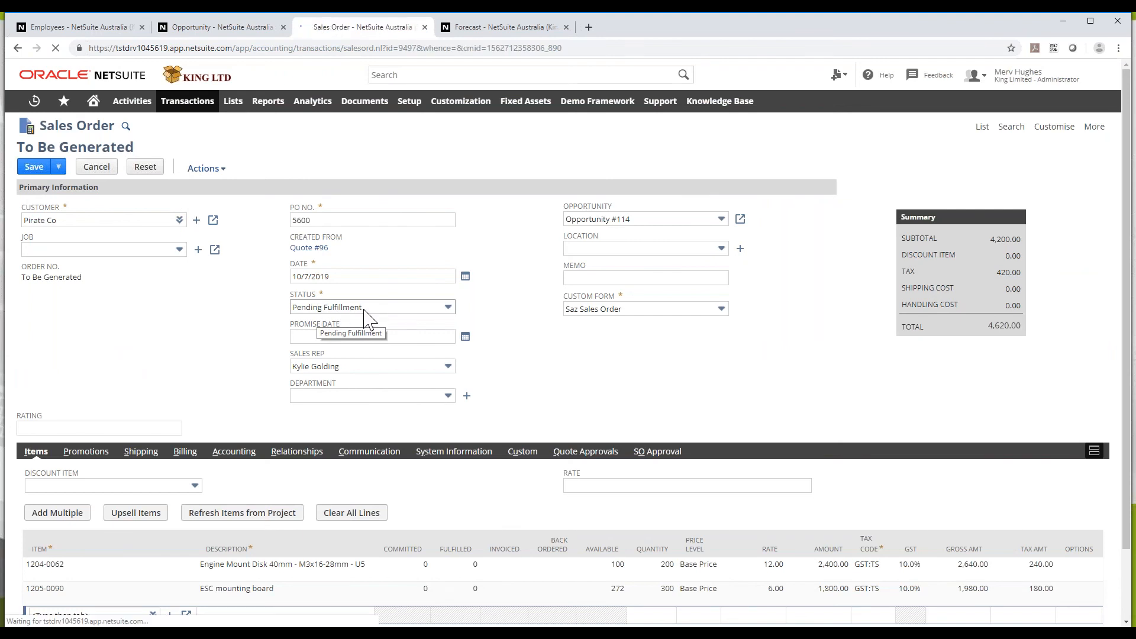
key("ctrl+Tab")
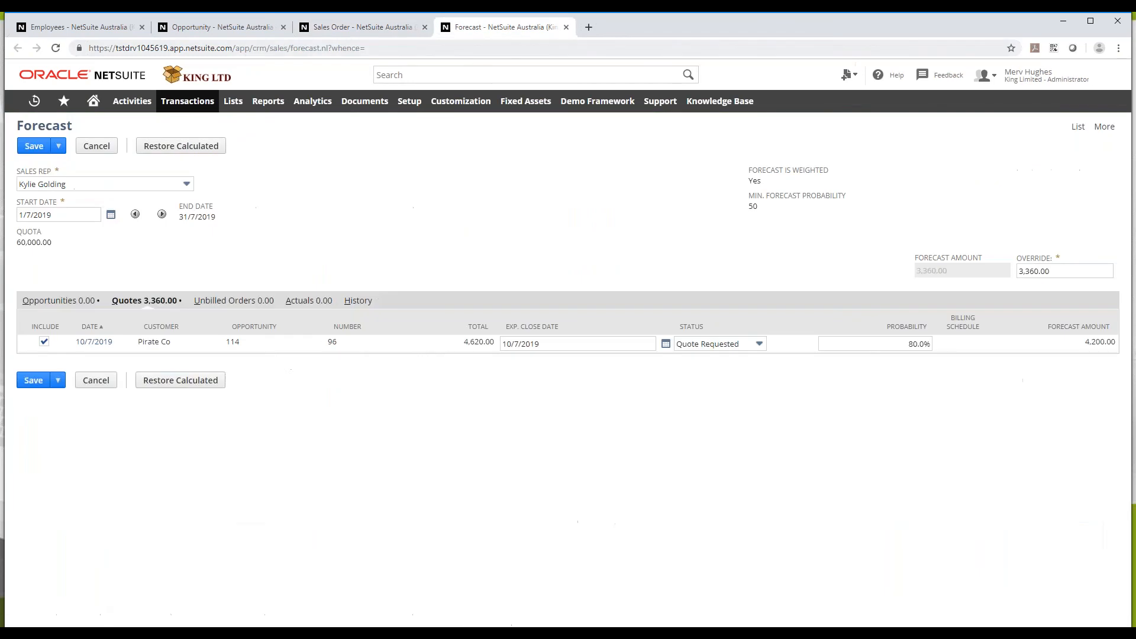
left_click(57, 47)
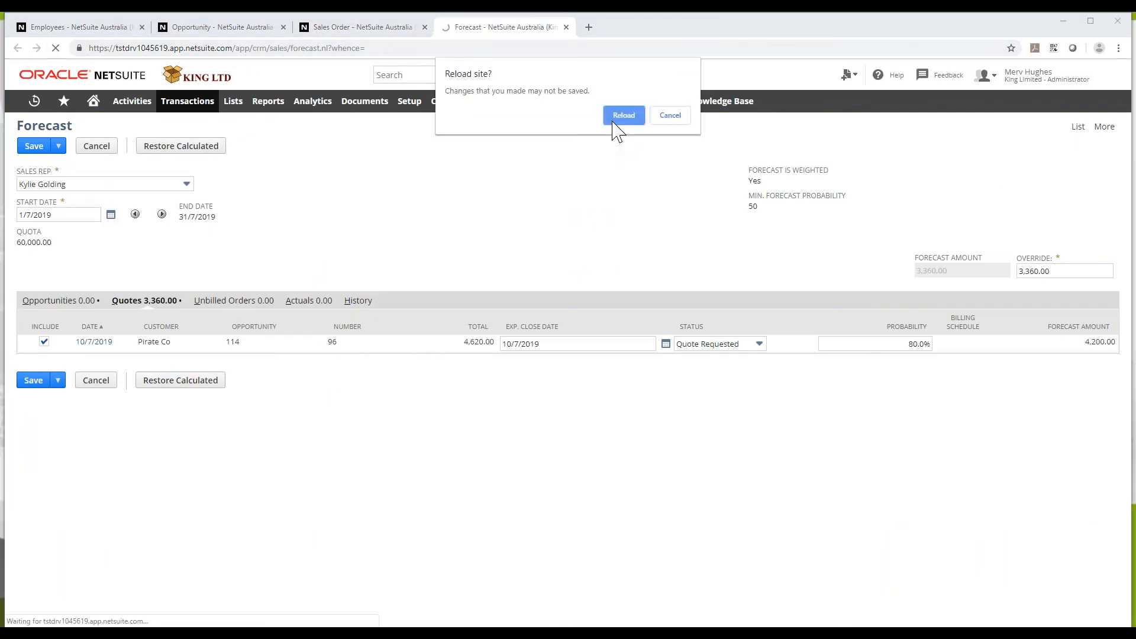
left_click(613, 123)
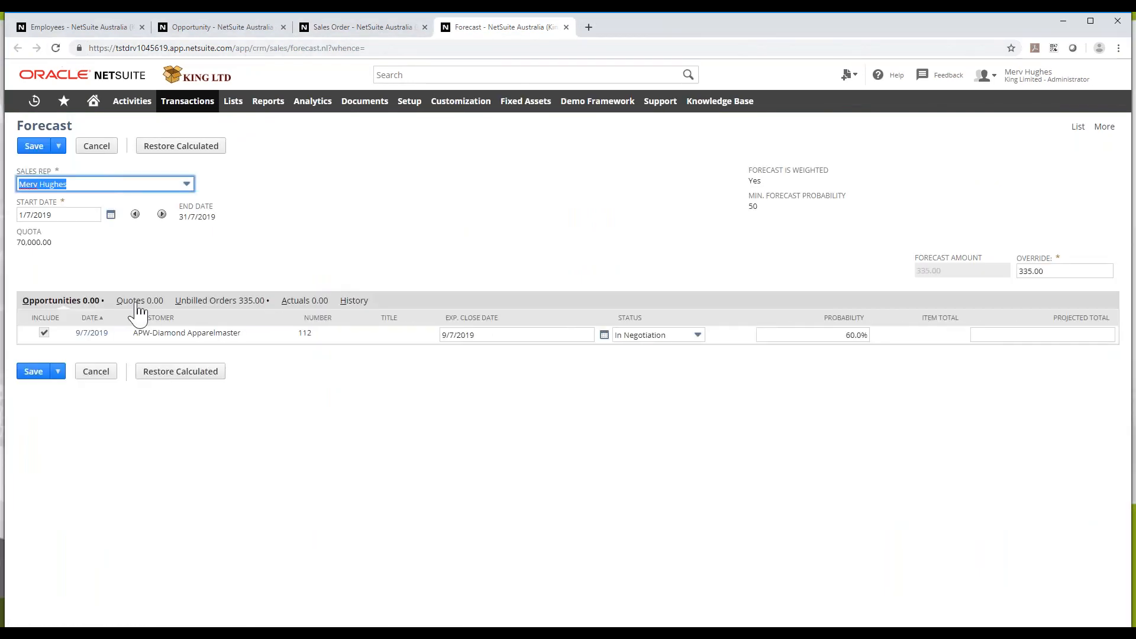
left_click(213, 303)
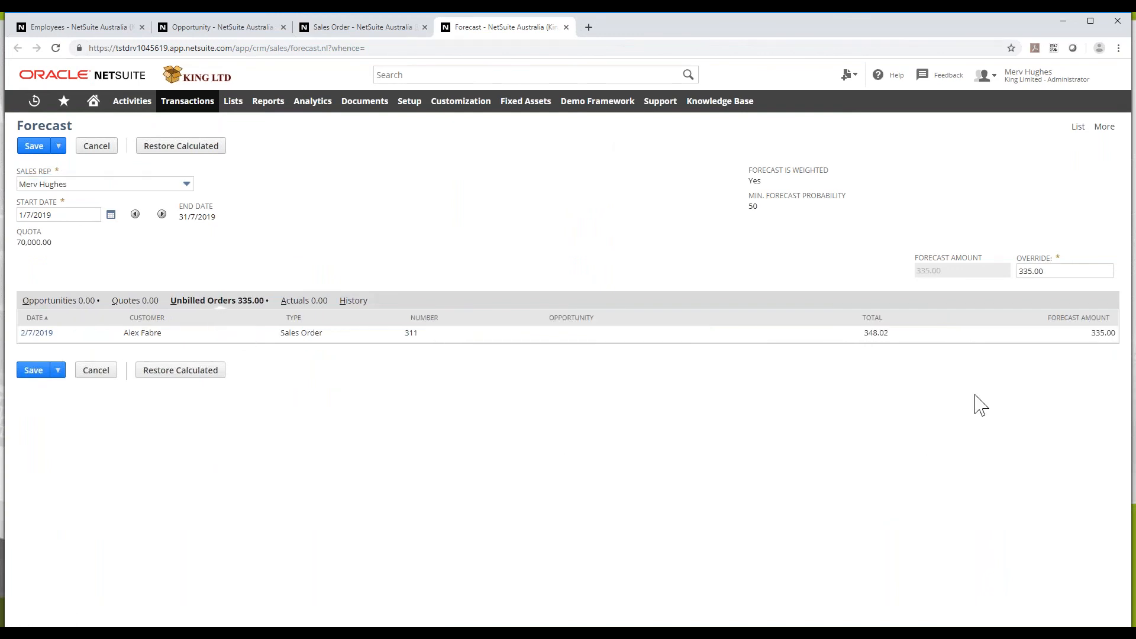
Reselect the sales rep and save the forecast with the 4,200.00 unbilled order
left_click(118, 185)
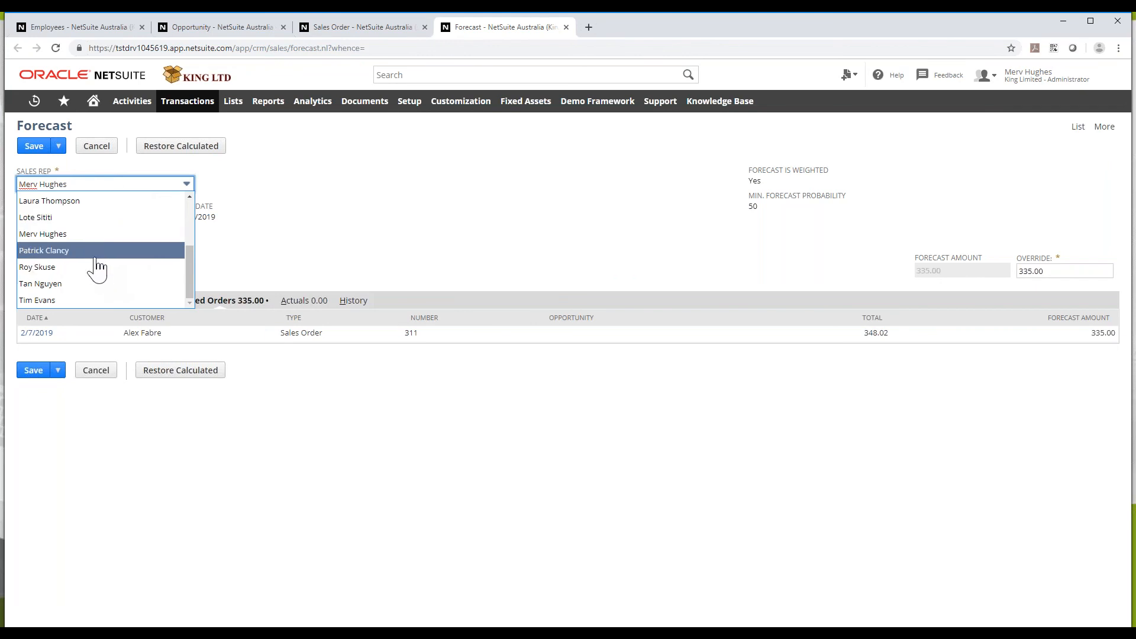
scroll(94, 260, "up", 2)
left_click(80, 267)
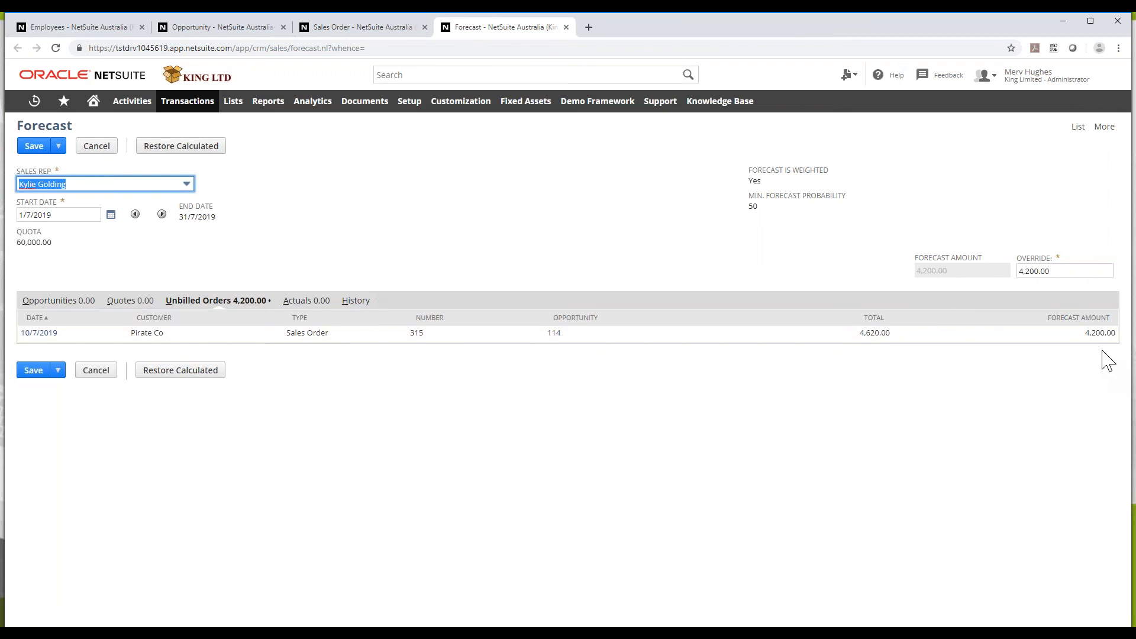
left_click(40, 373)
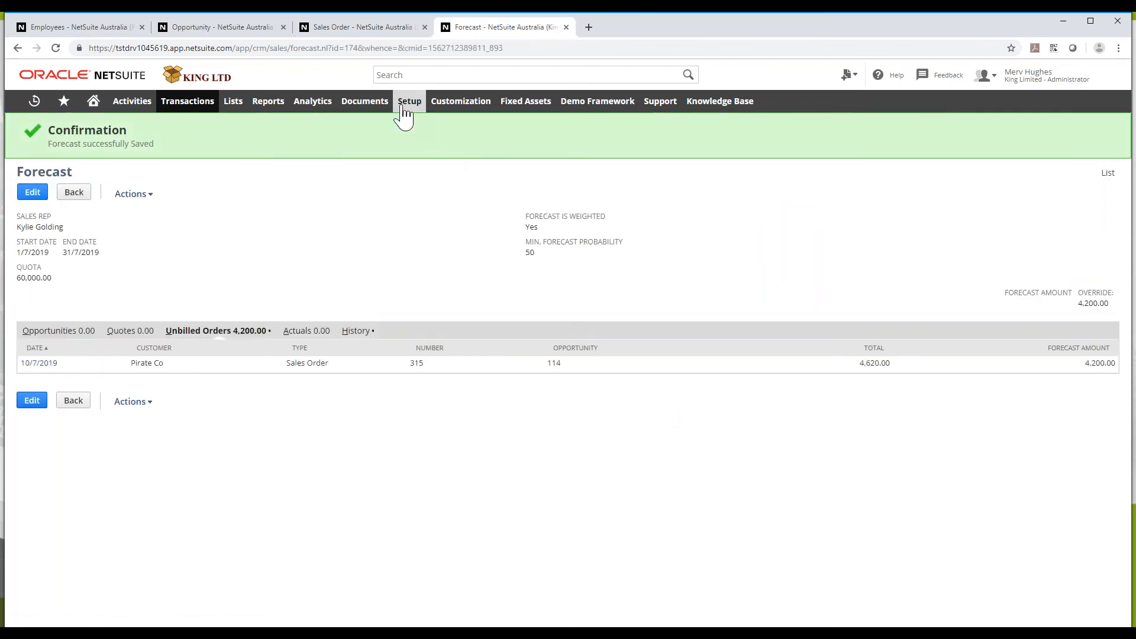
mouse_move(404, 110)
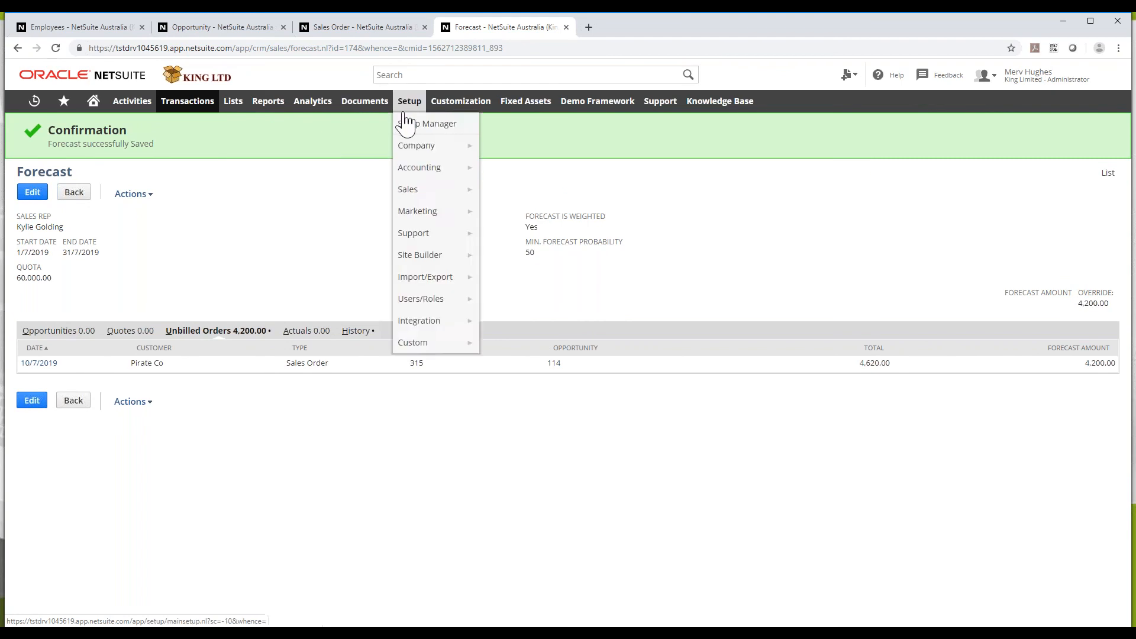
Open the Forecast vs. Quota report showing July 2019 forecast of 4,200.00 against a 60,000.00 quota
mouse_move(272, 112)
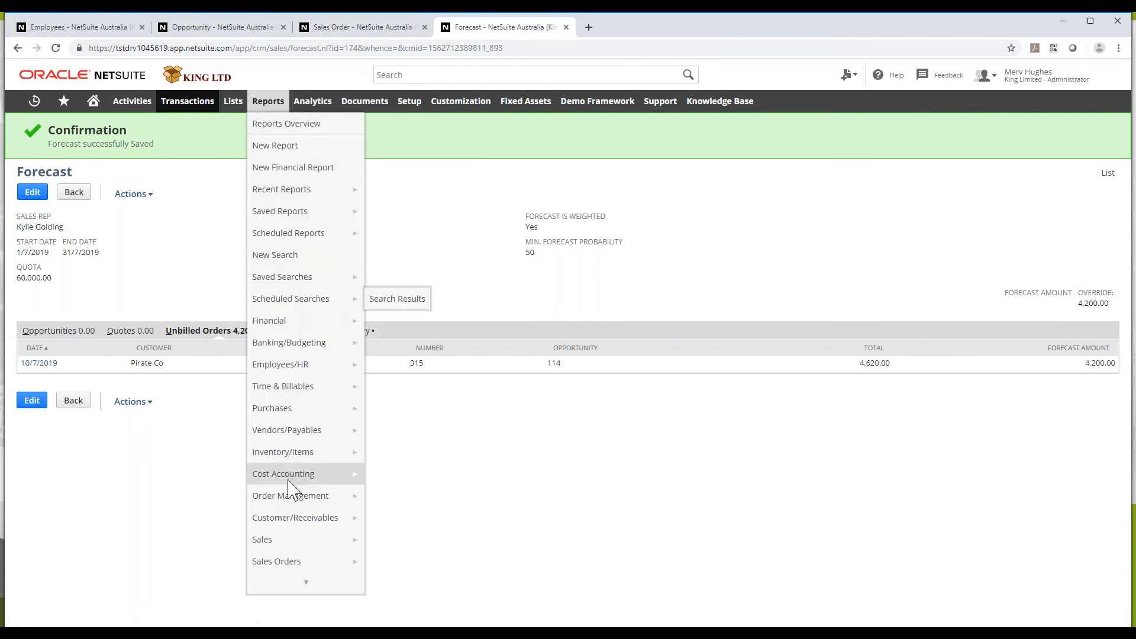
mouse_move(290, 482)
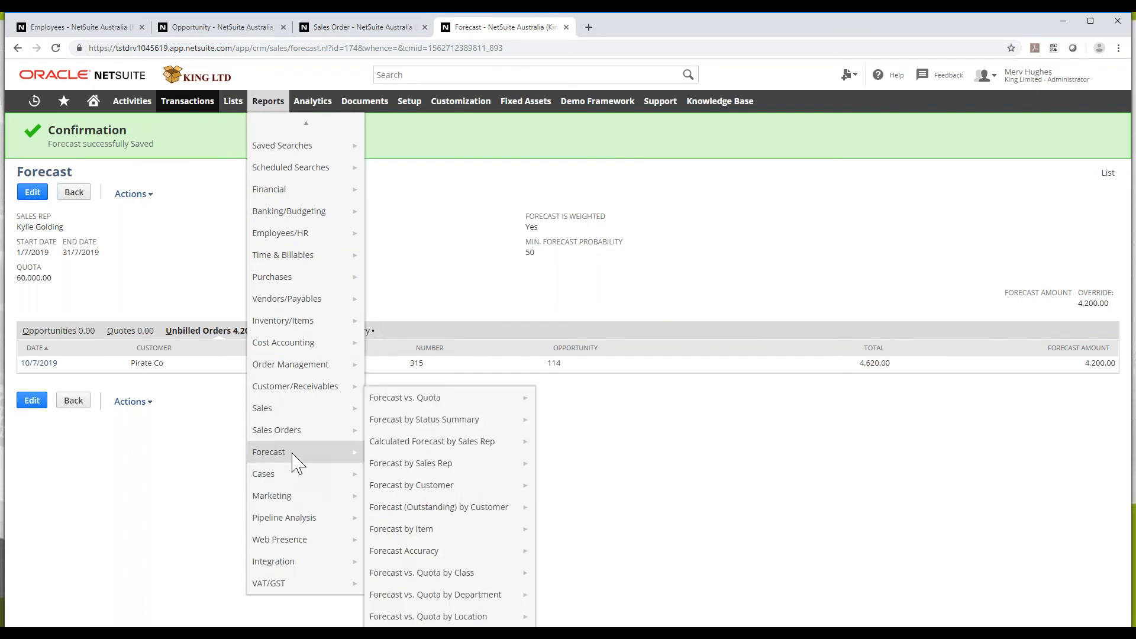
left_click(436, 407)
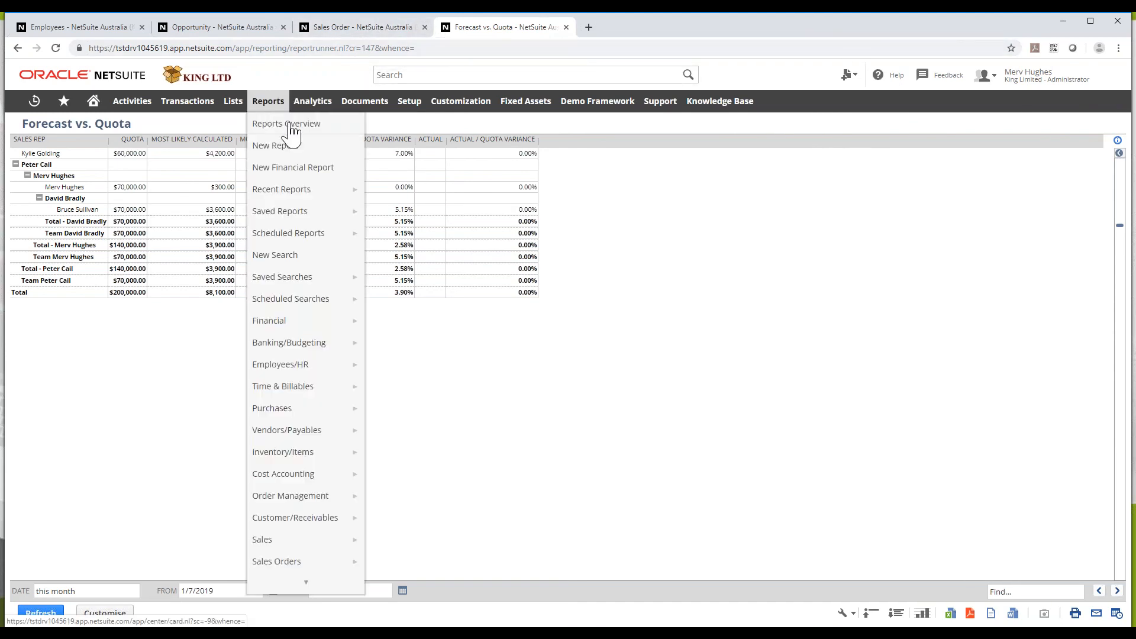
Review the report's 200,000.00 quota totals, then display the Reports > Pipeline Analysis submenu
scroll(348, 518, "down", 3)
scroll(349, 520, "down", 2)
mouse_move(349, 521)
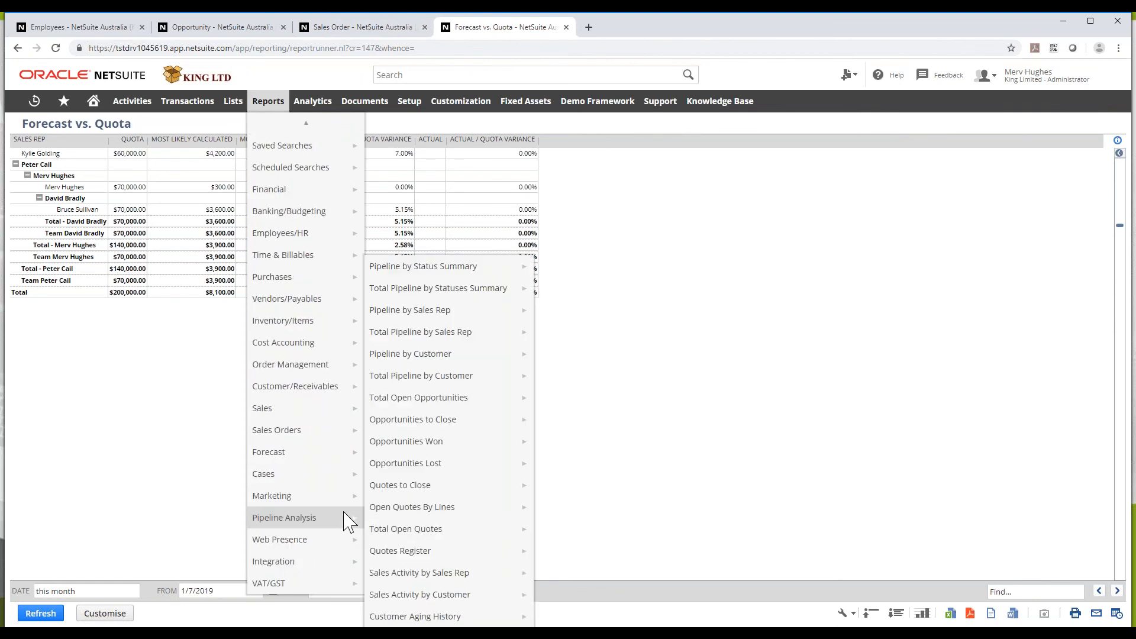
mouse_move(335, 503)
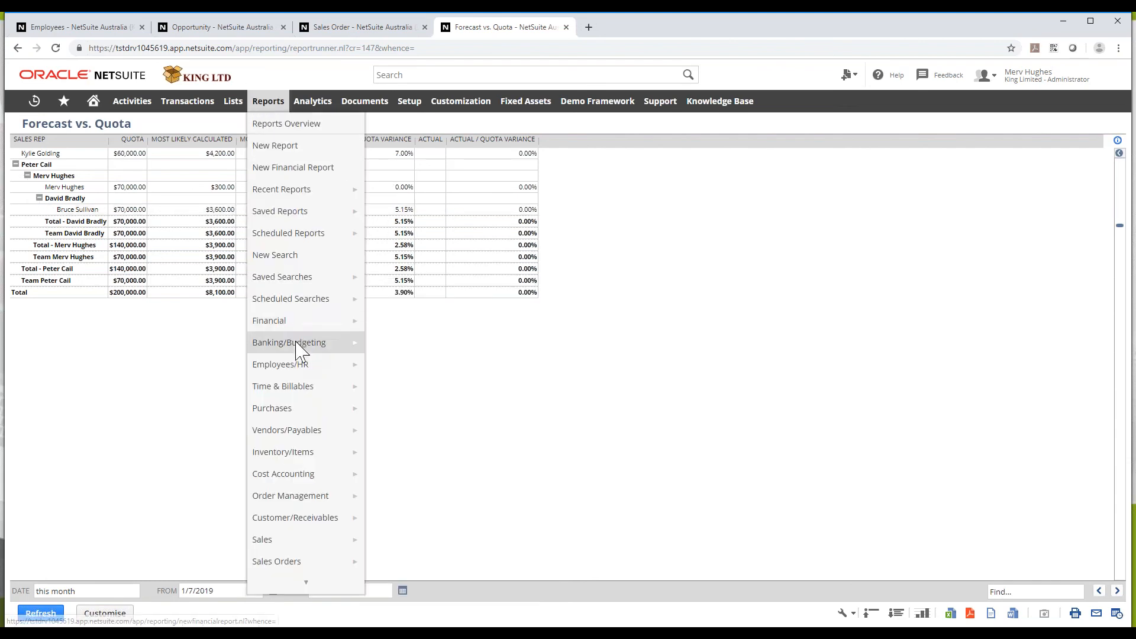
mouse_move(297, 348)
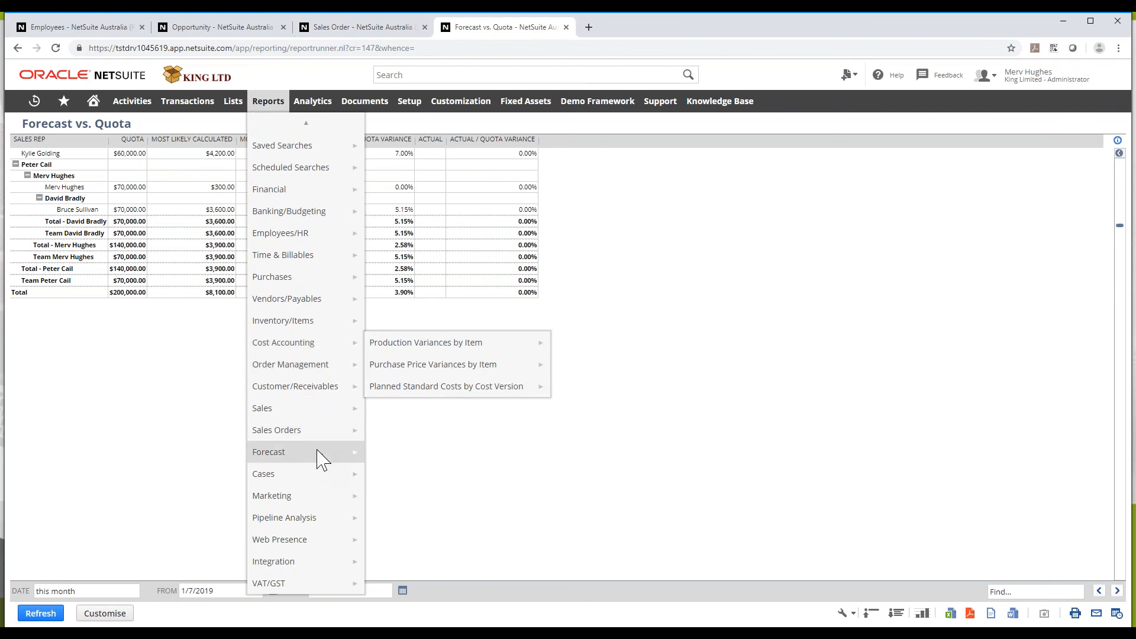
mouse_move(308, 476)
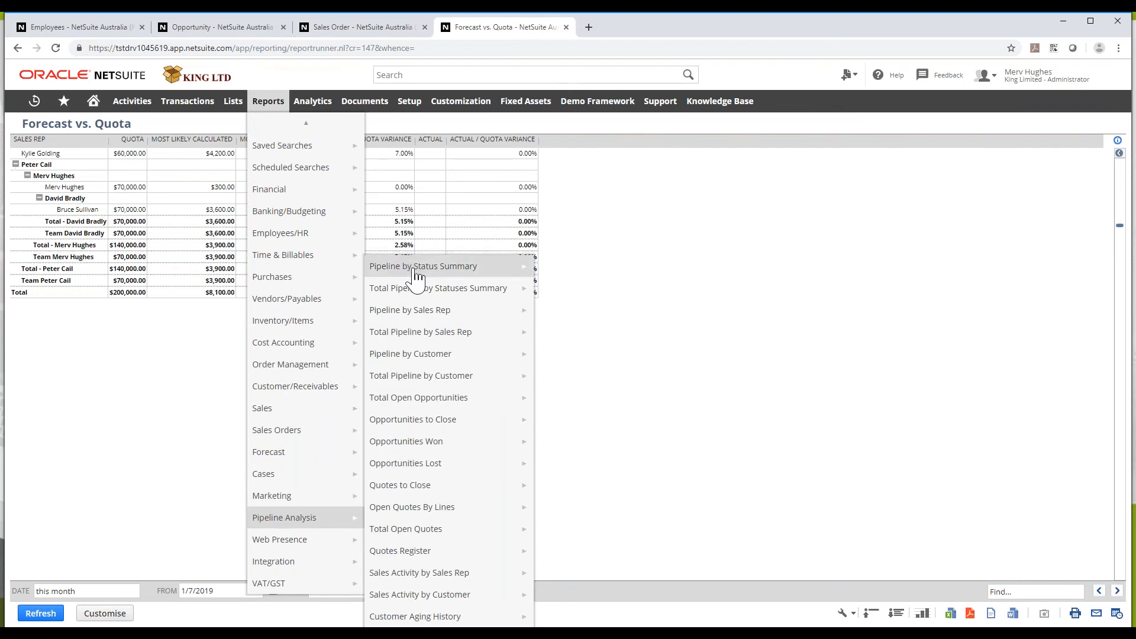
mouse_move(427, 296)
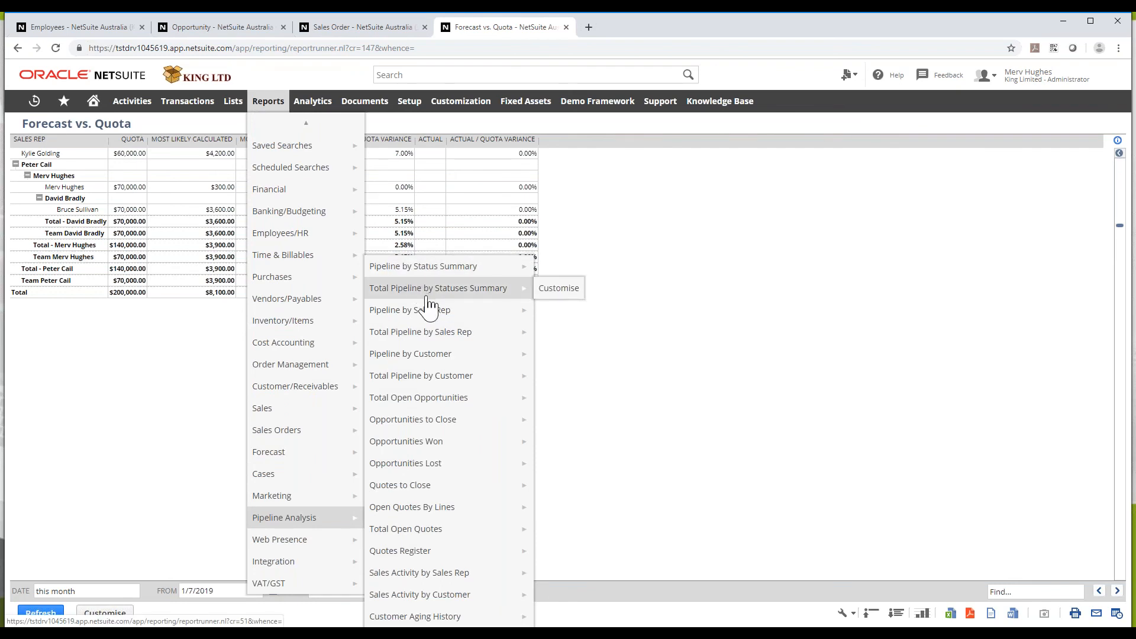
Open Total Pipeline by Statuses Summary, listing 62 prospects with $3,257,837.73 projected
left_click(427, 296)
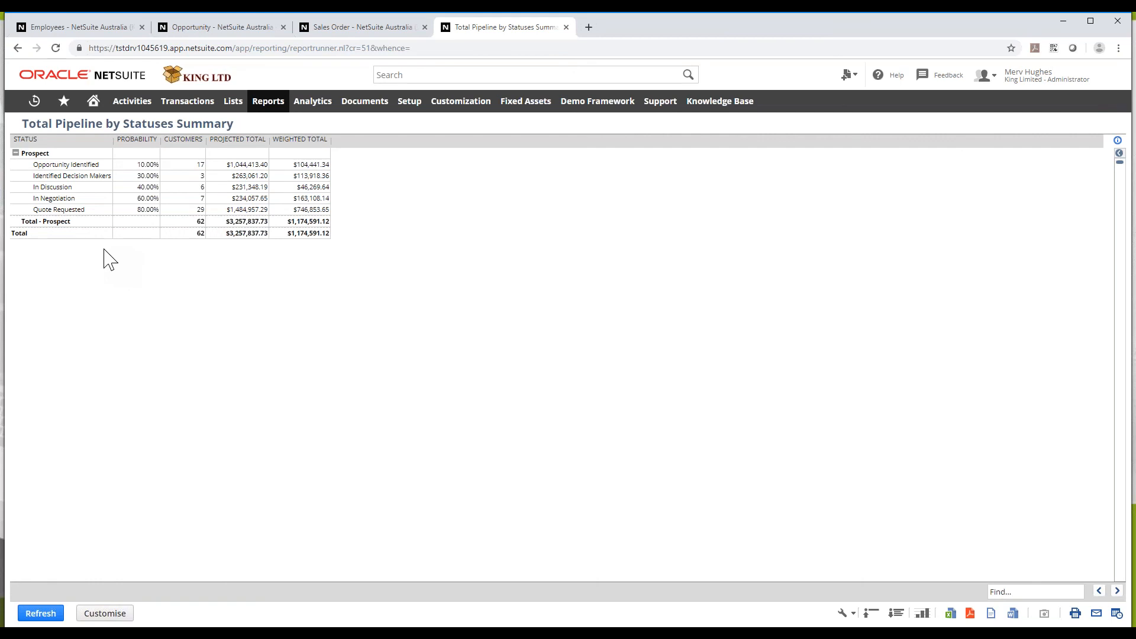
mouse_move(259, 108)
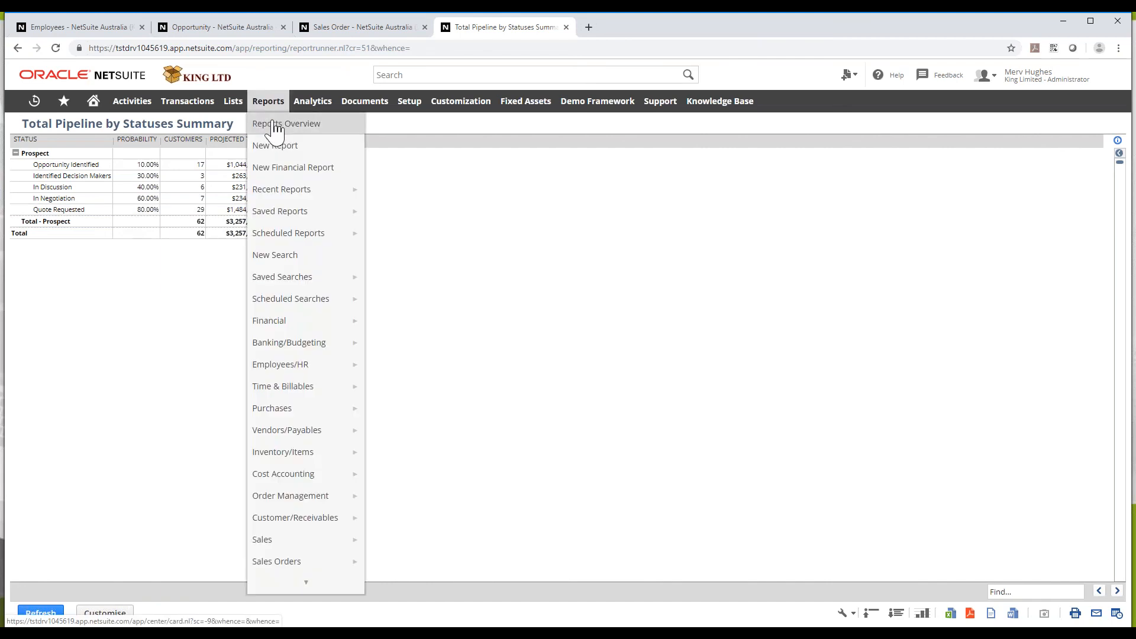
mouse_move(187, 102)
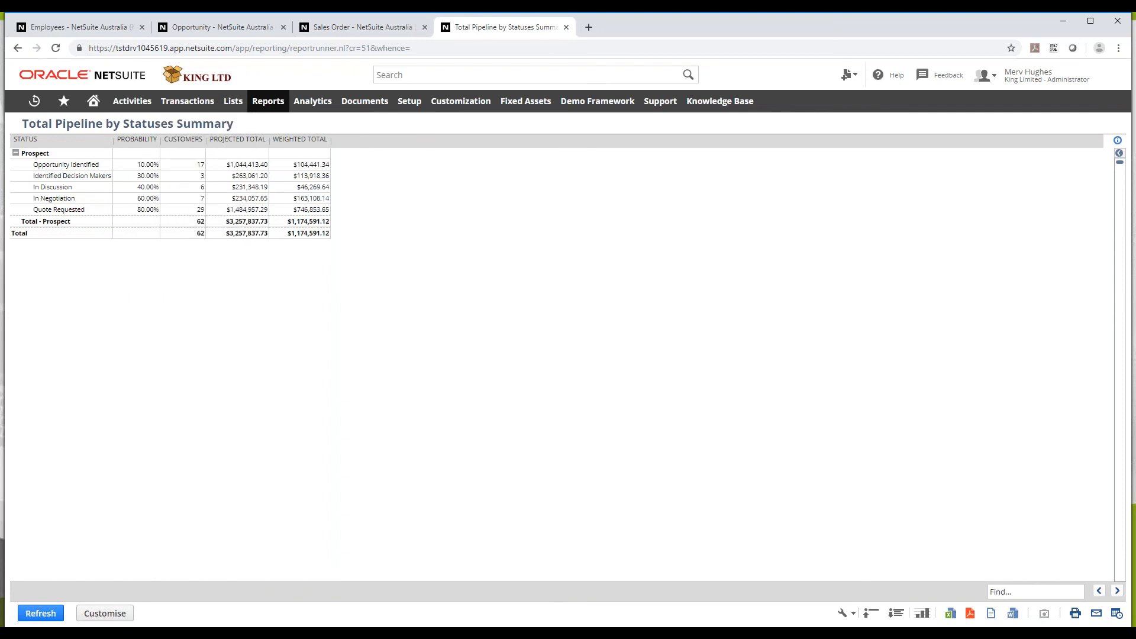
left_click(1116, 613)
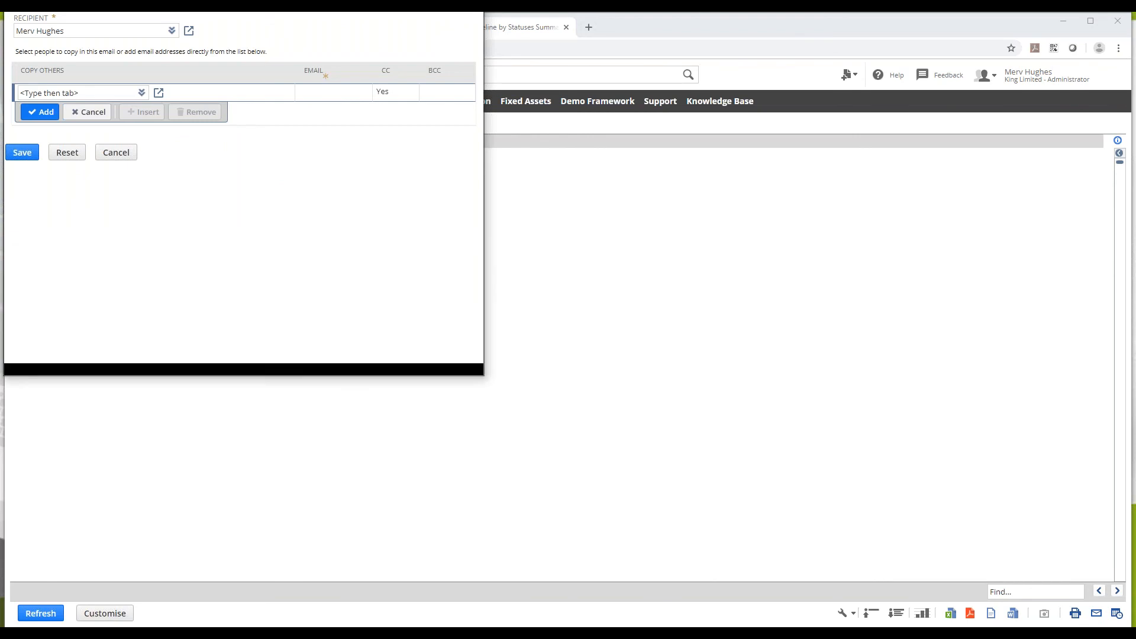
left_click_drag(302, 26, 592, 149)
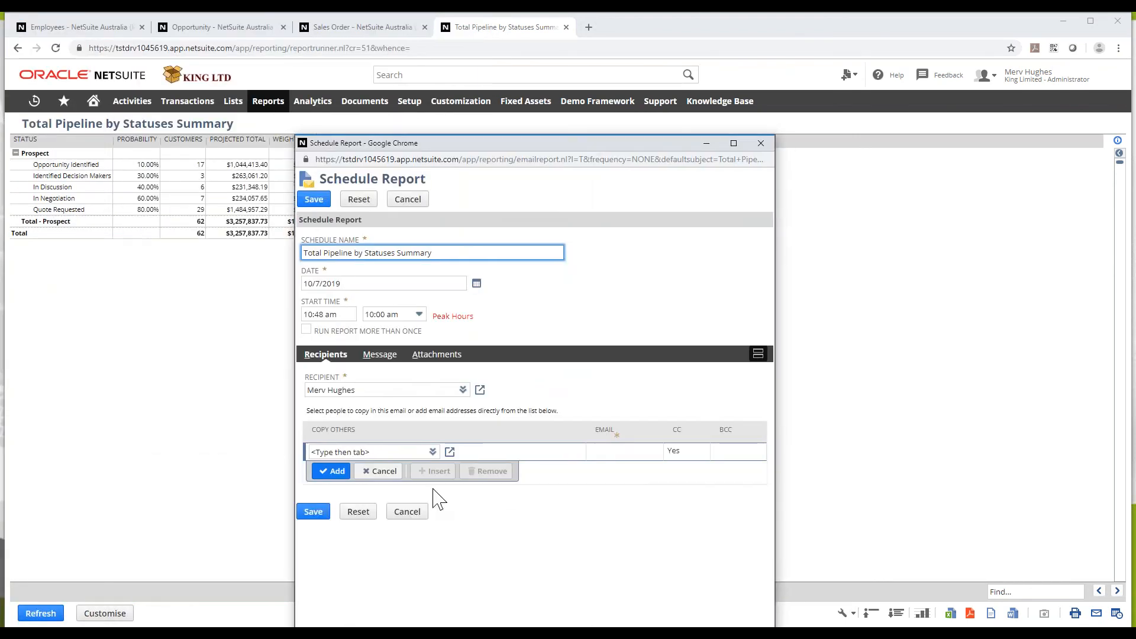
left_click(305, 330)
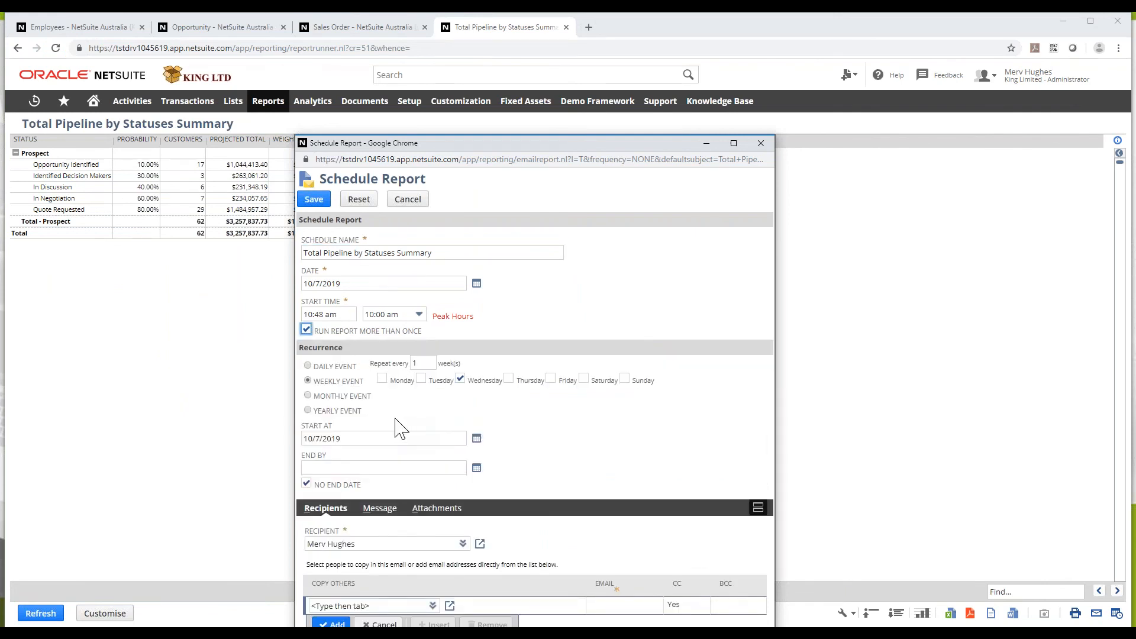
left_click(406, 317)
scroll(424, 329, "up", 2)
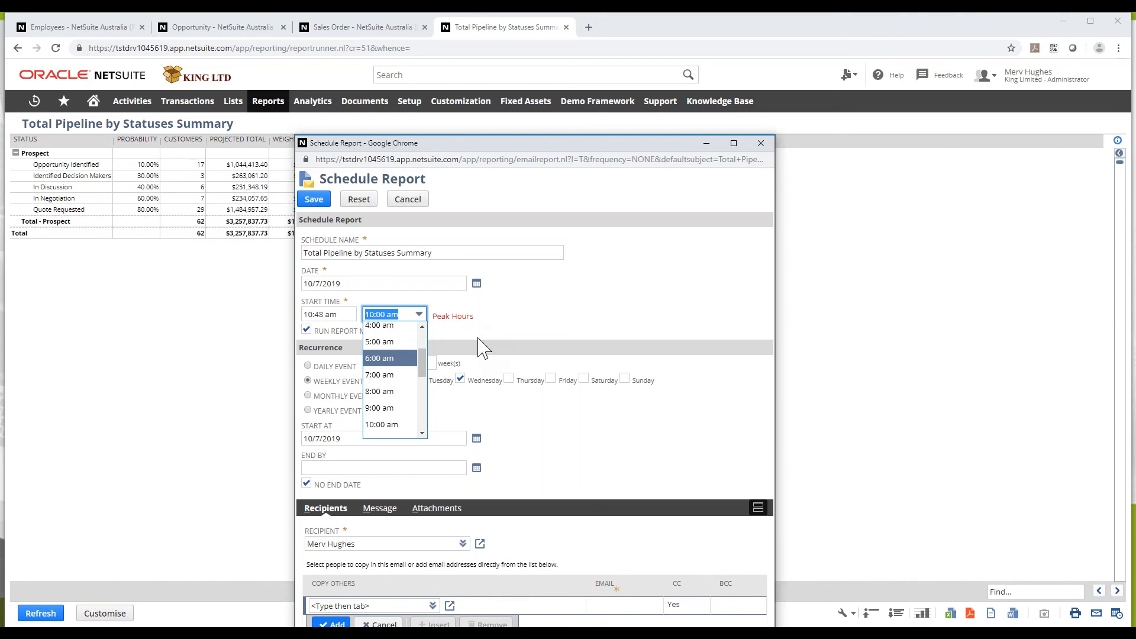
scroll(373, 385, "down", 4)
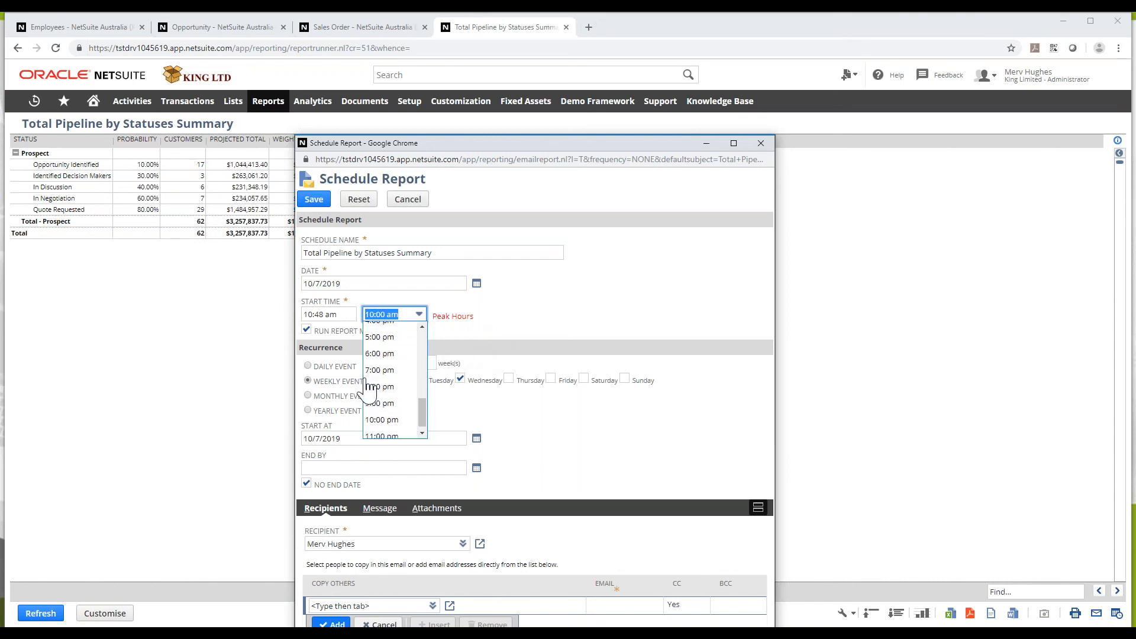
left_click(383, 383)
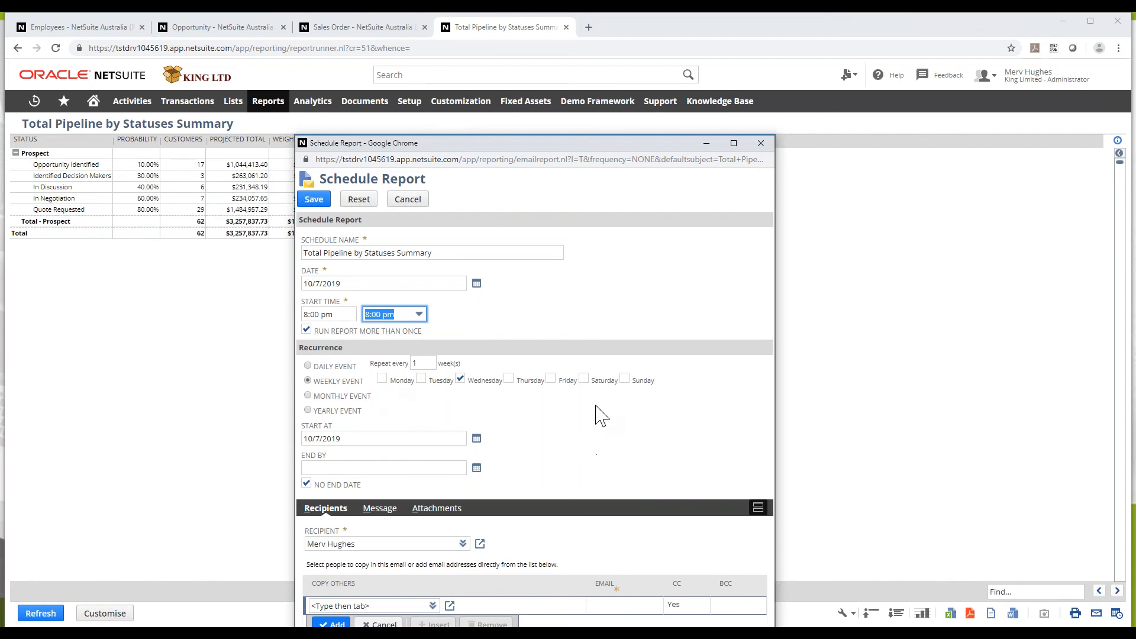
left_click(308, 396)
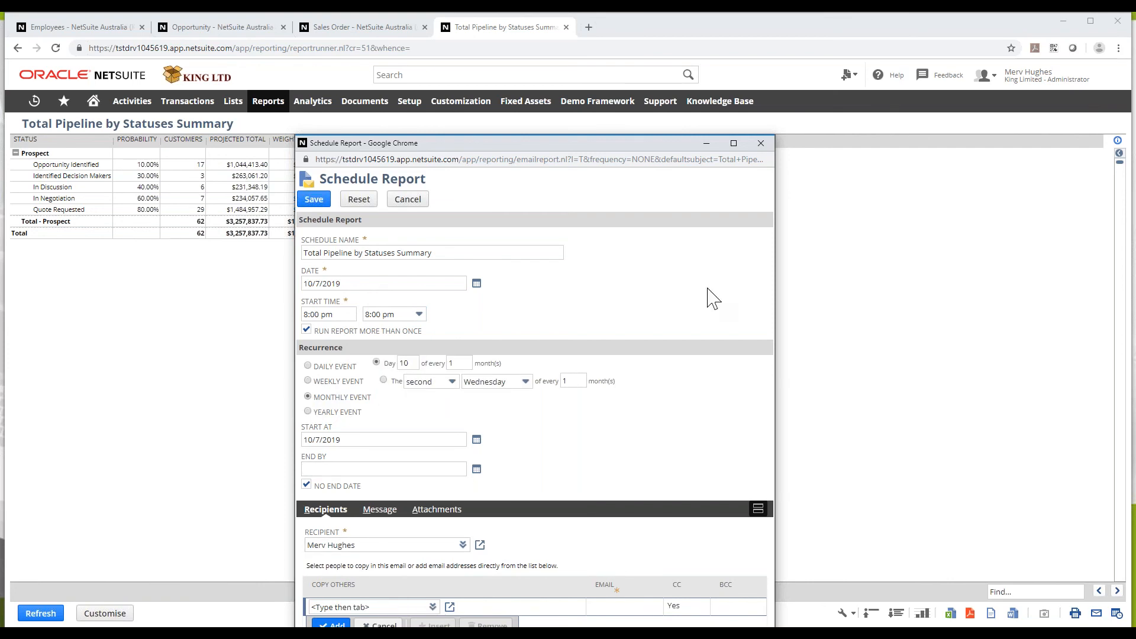
left_click(761, 144)
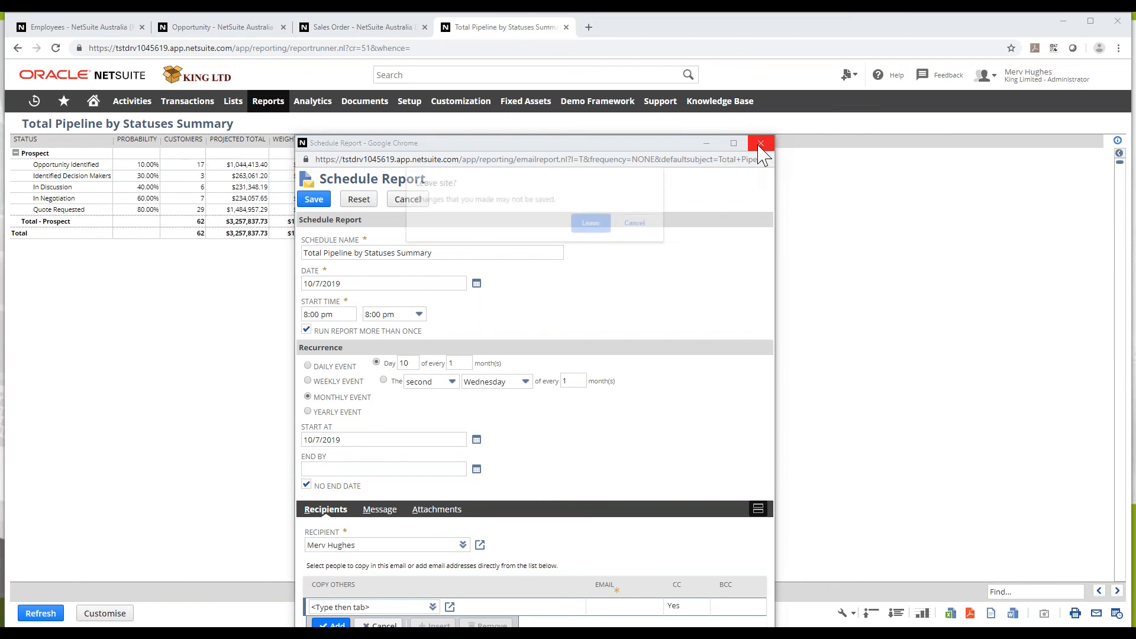
left_click(588, 225)
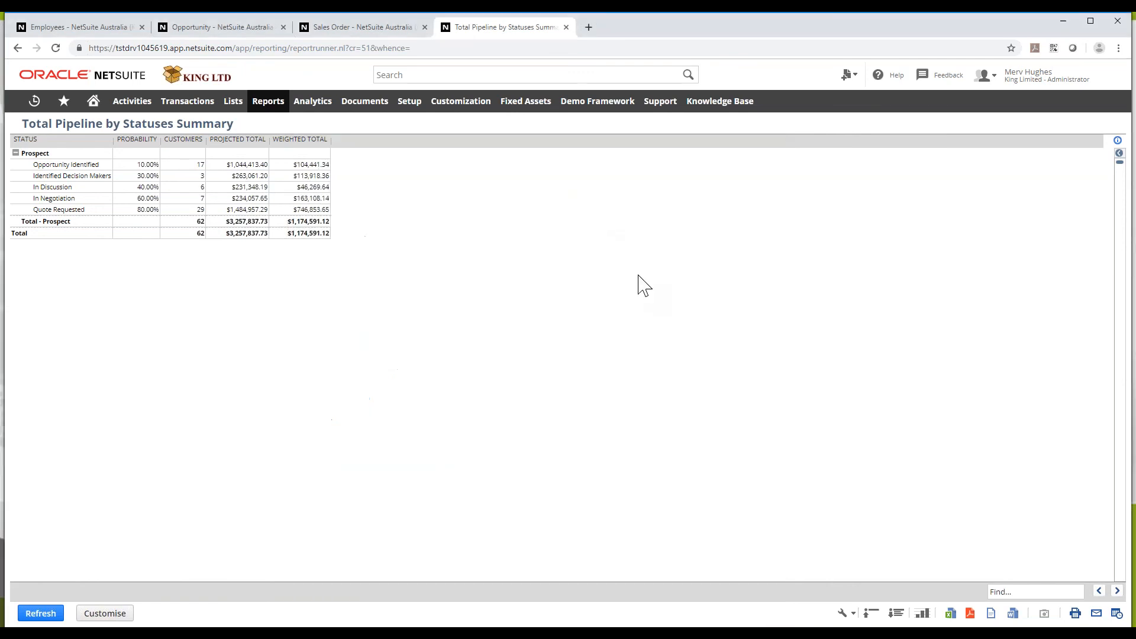